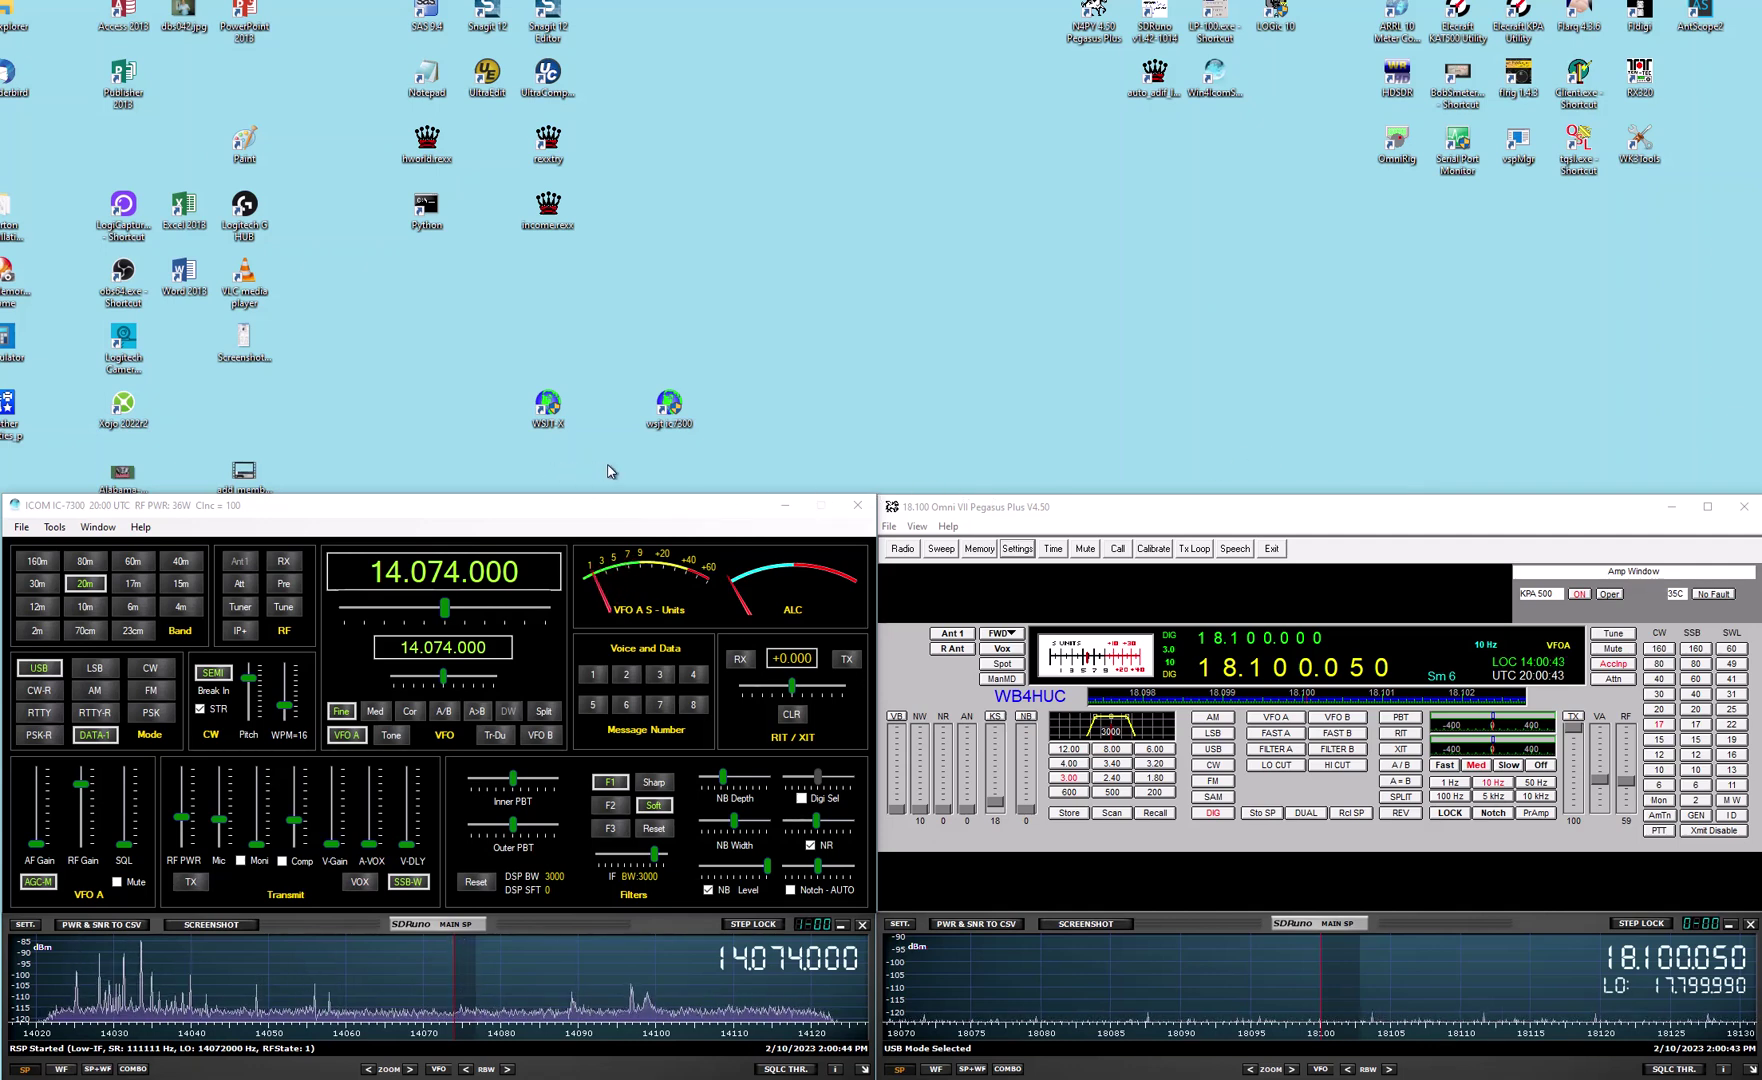
Launch the Omni VII instance of WSJT-X from the desktop and tune the Omni VII radio to 18.100.000
left_click(547, 405)
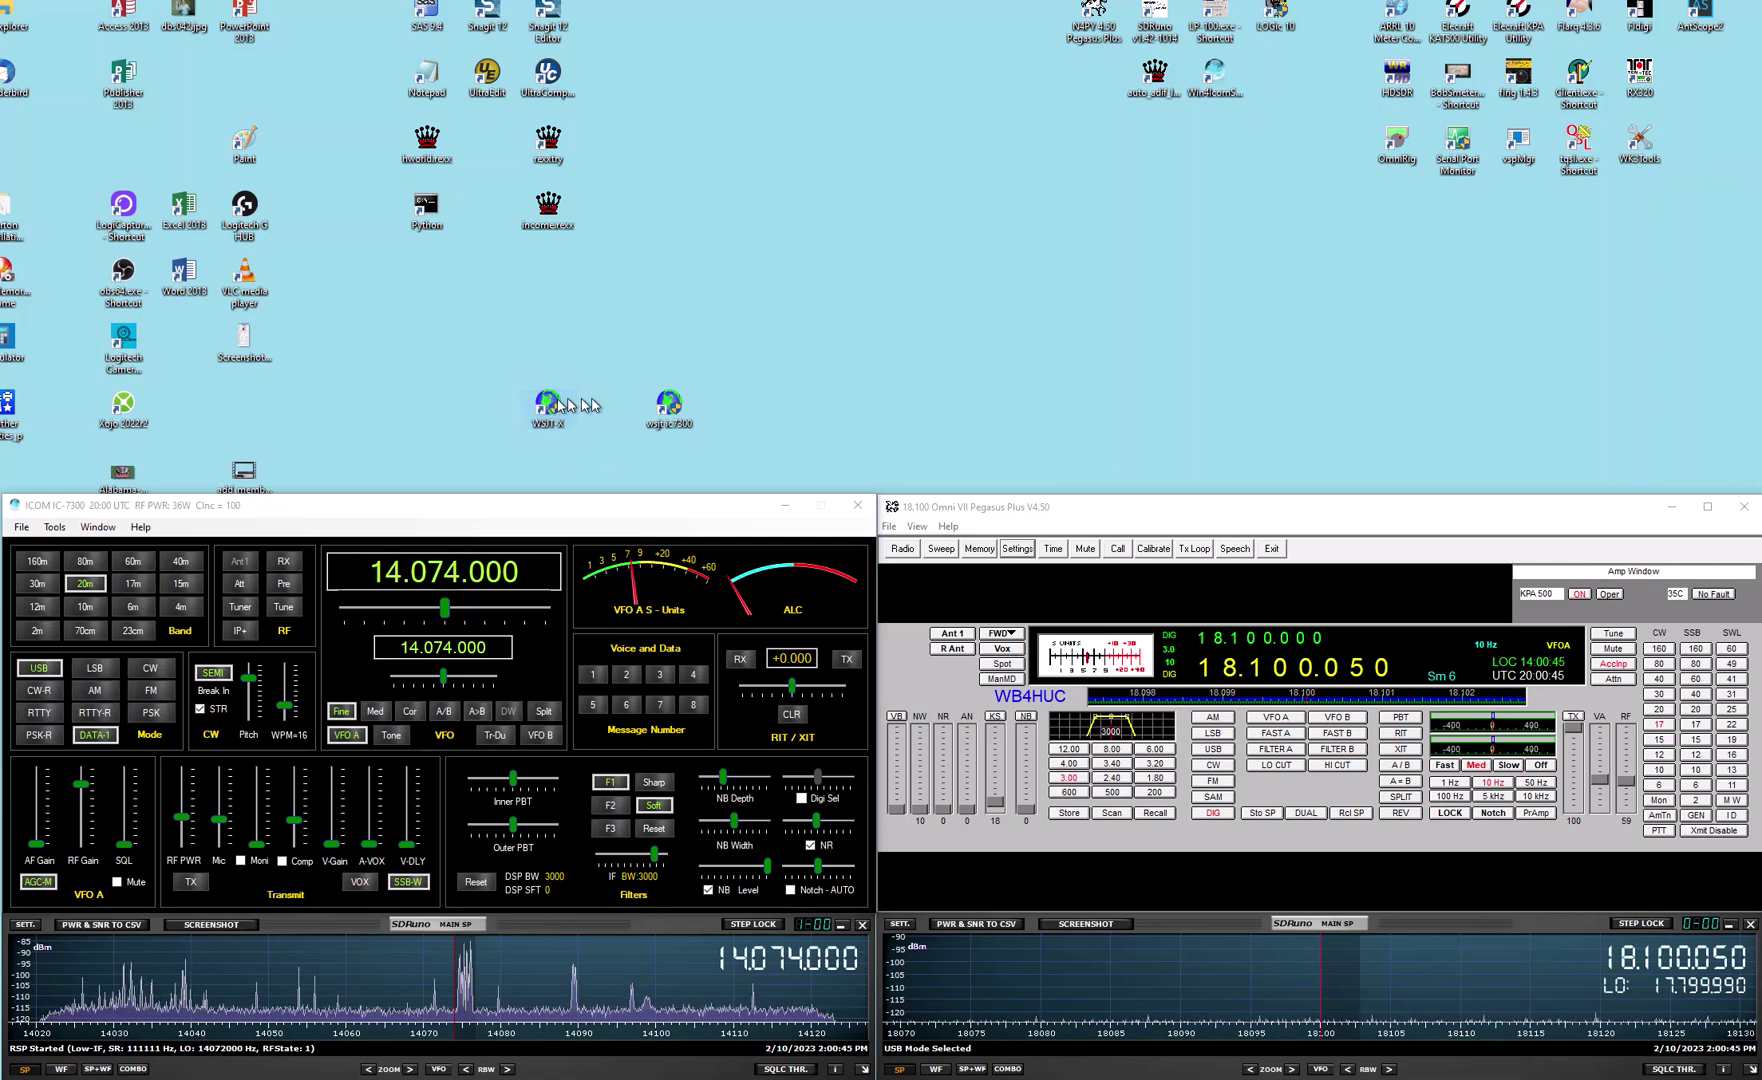
double_click(547, 405)
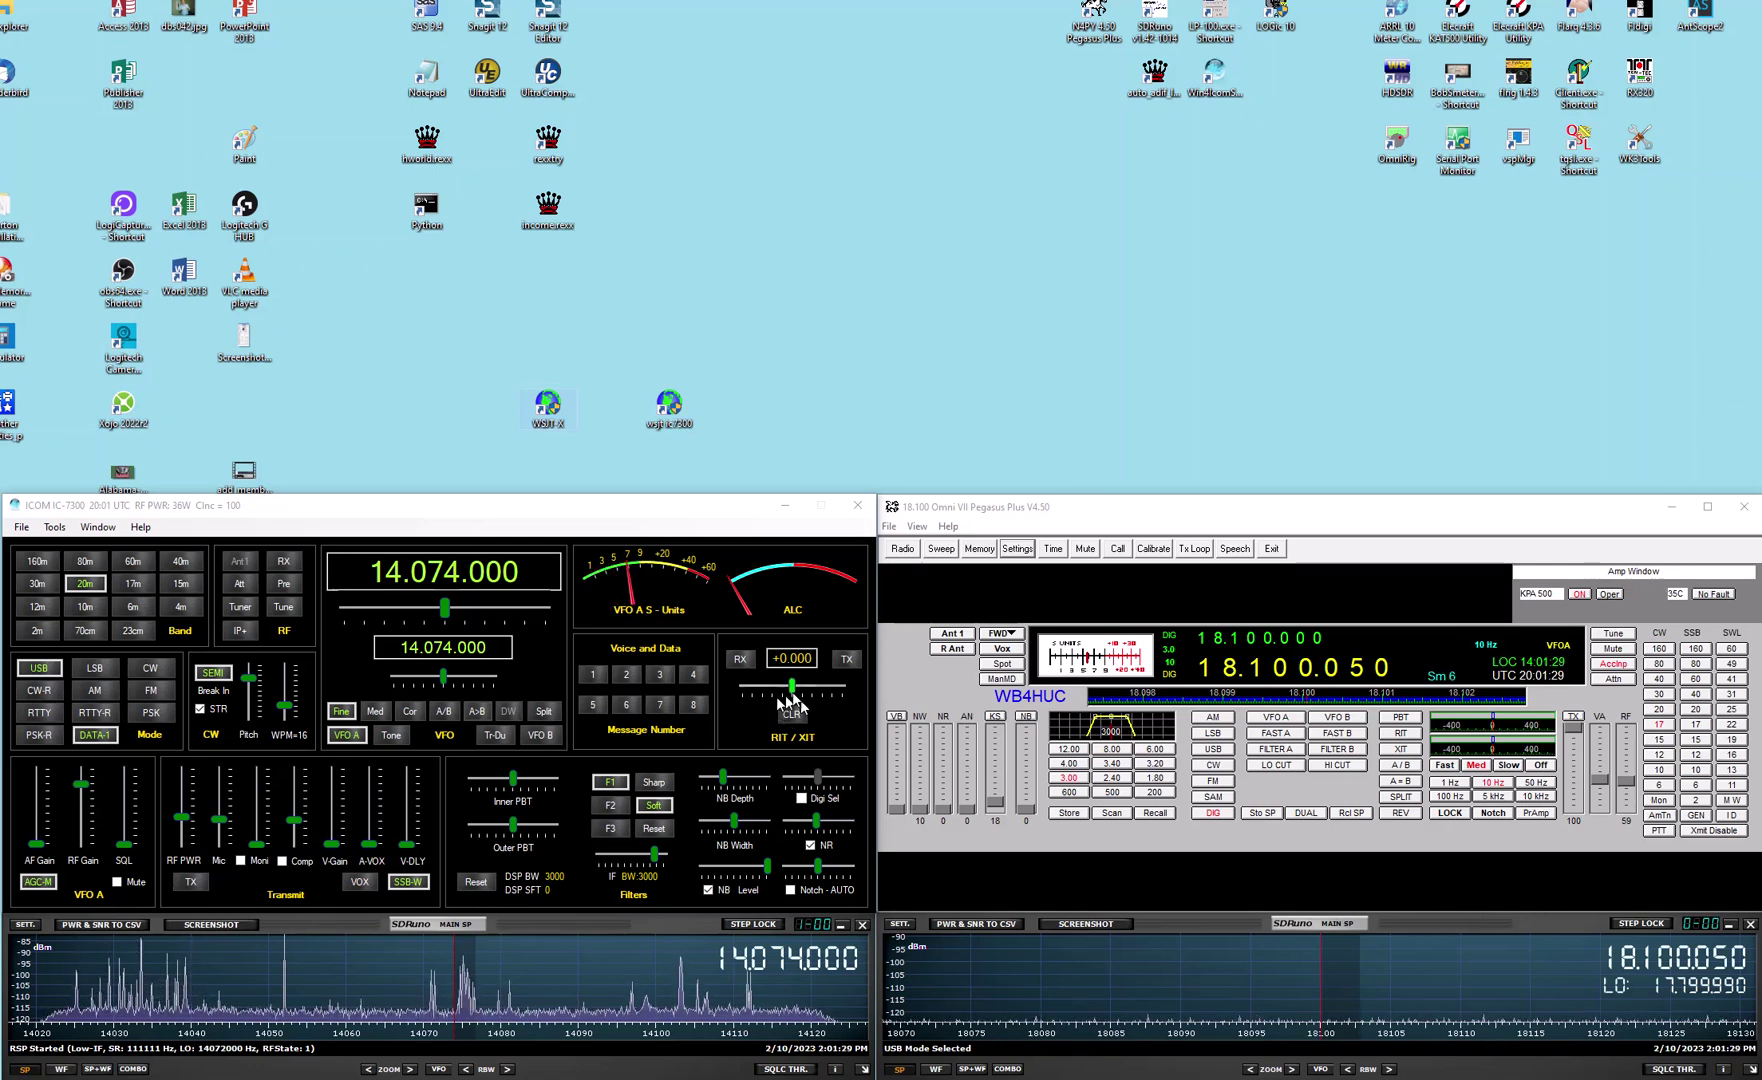
left_click(549, 409)
double_click(548, 405)
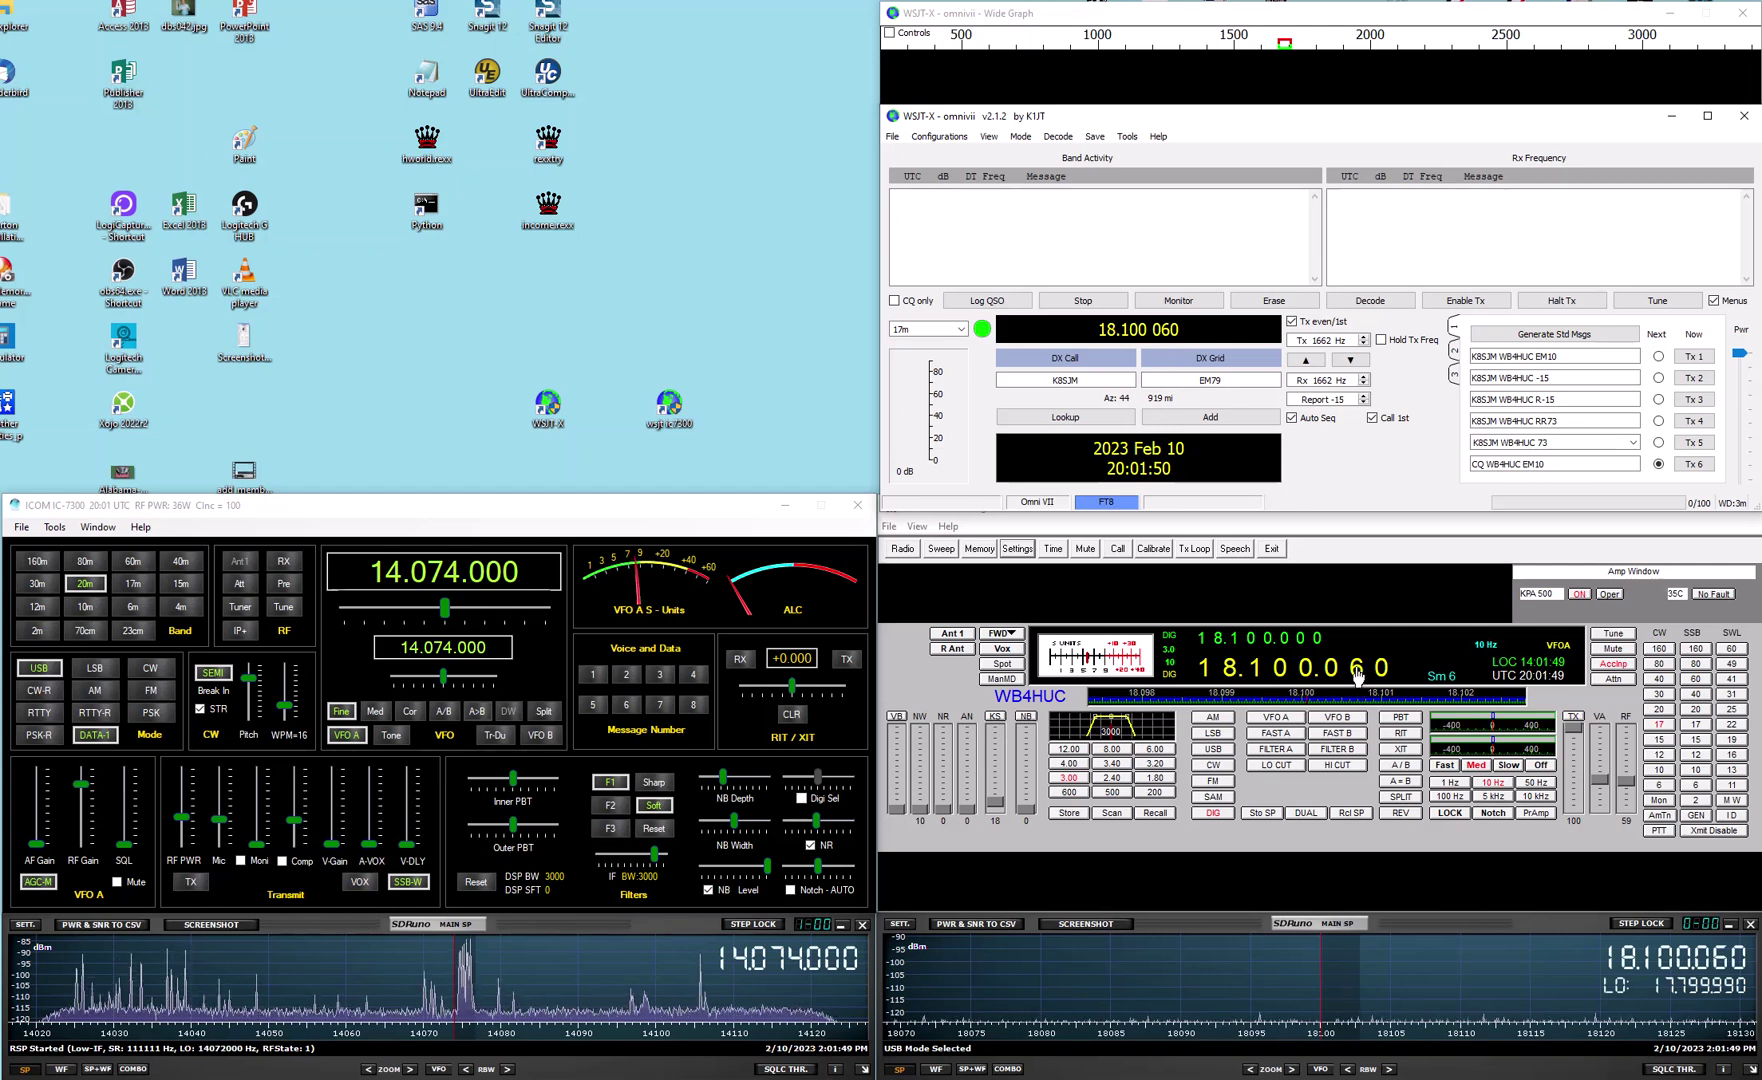
scroll(1357, 669, "down", 3)
scroll(1357, 669, "down", 3)
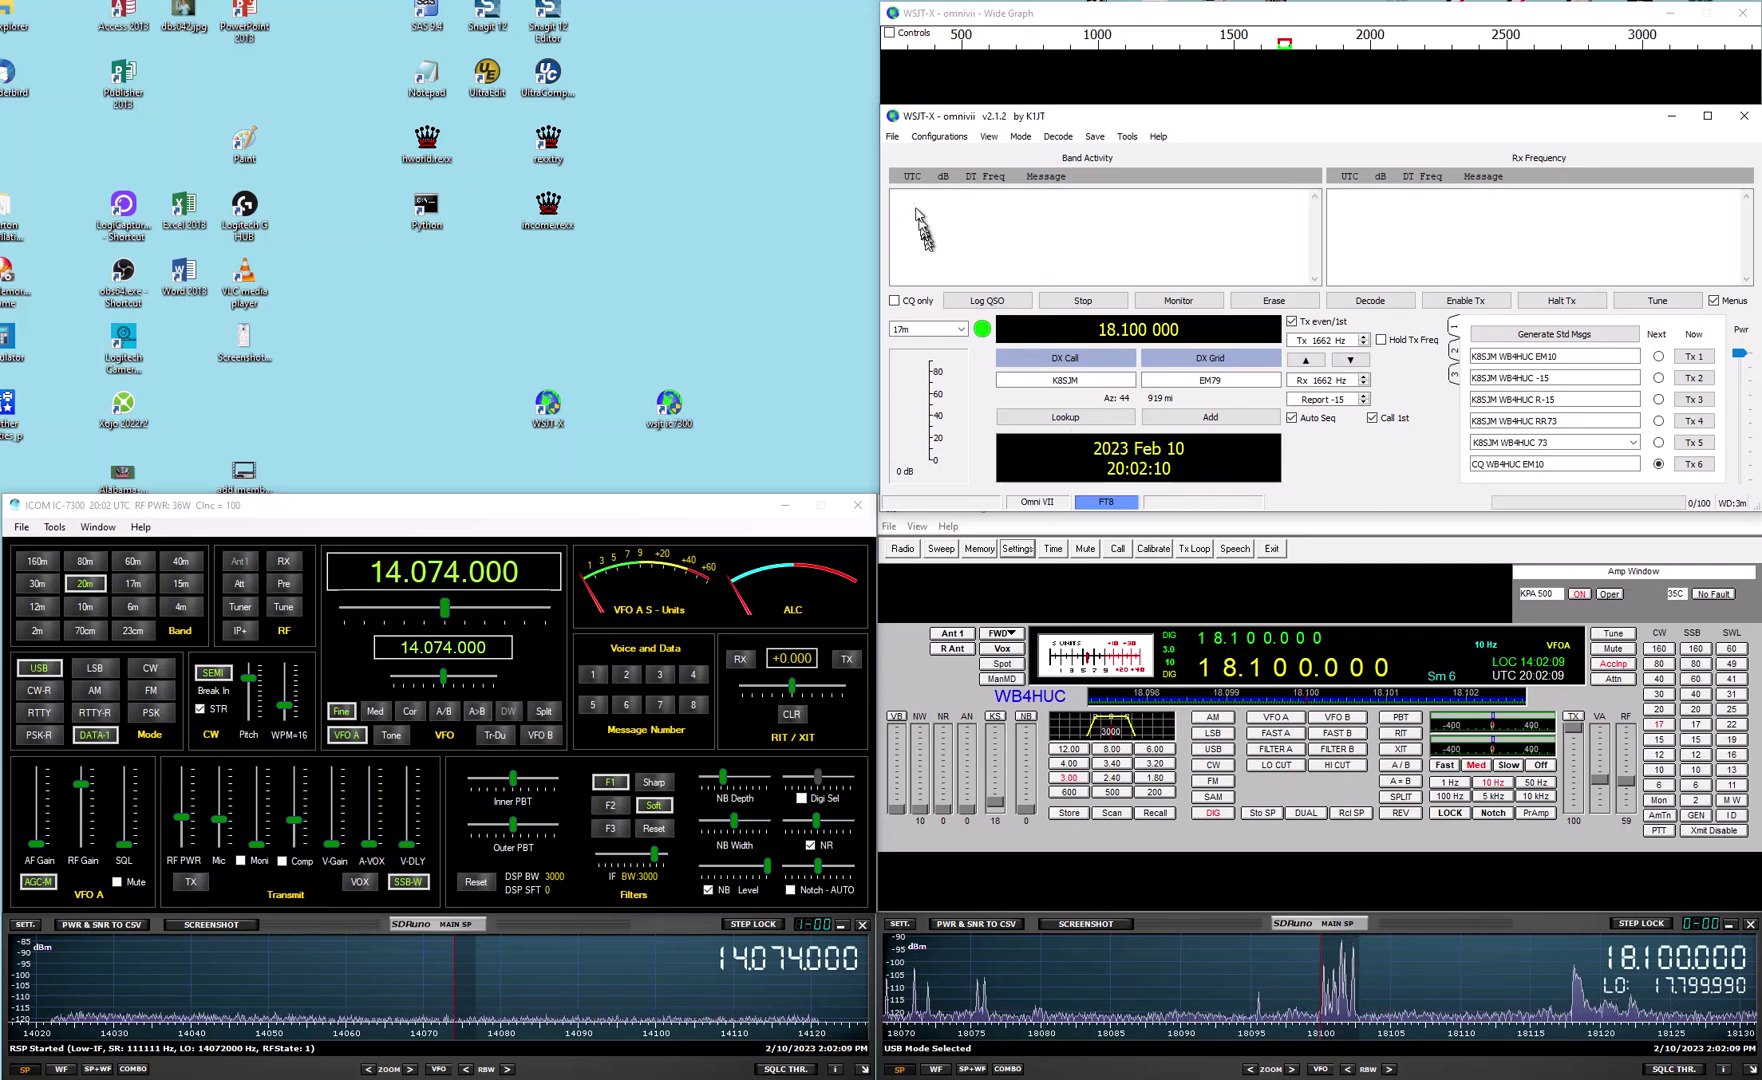
Open the WSJT-X settings, review the General and Radio options, and test the radio's CAT connection
left_click(898, 138)
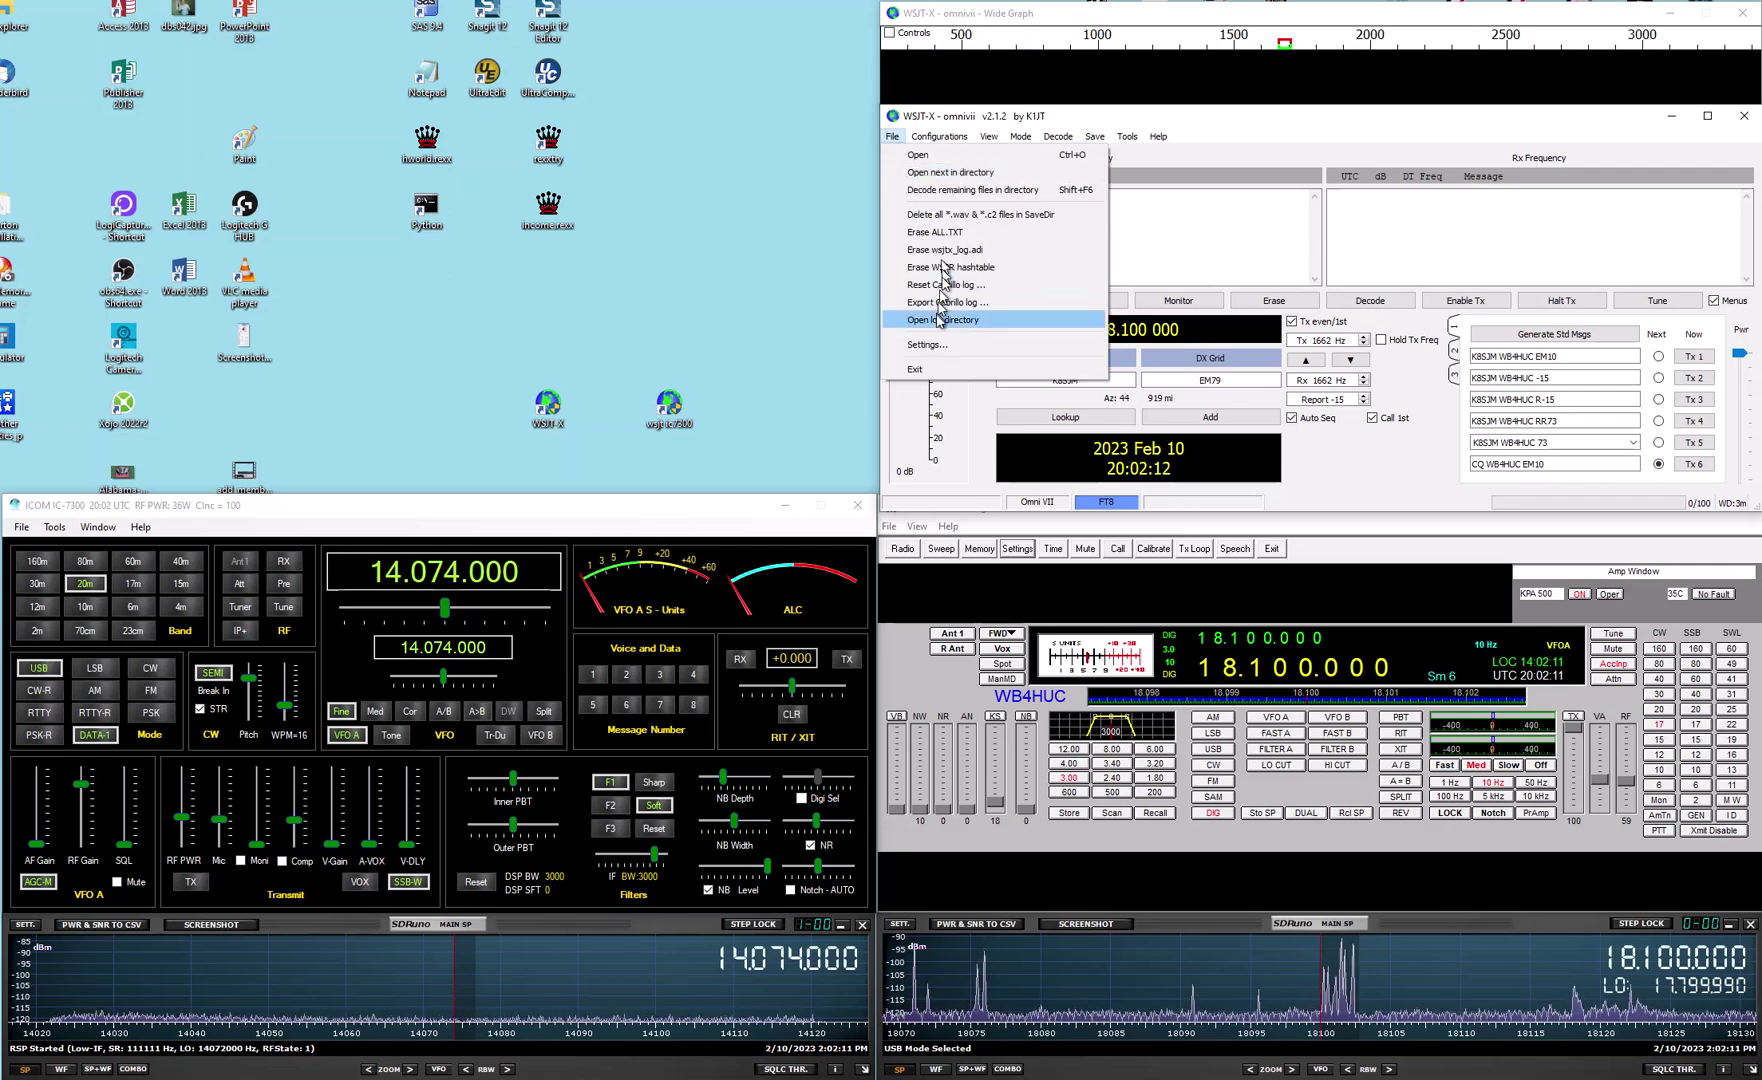
left_click(1010, 342)
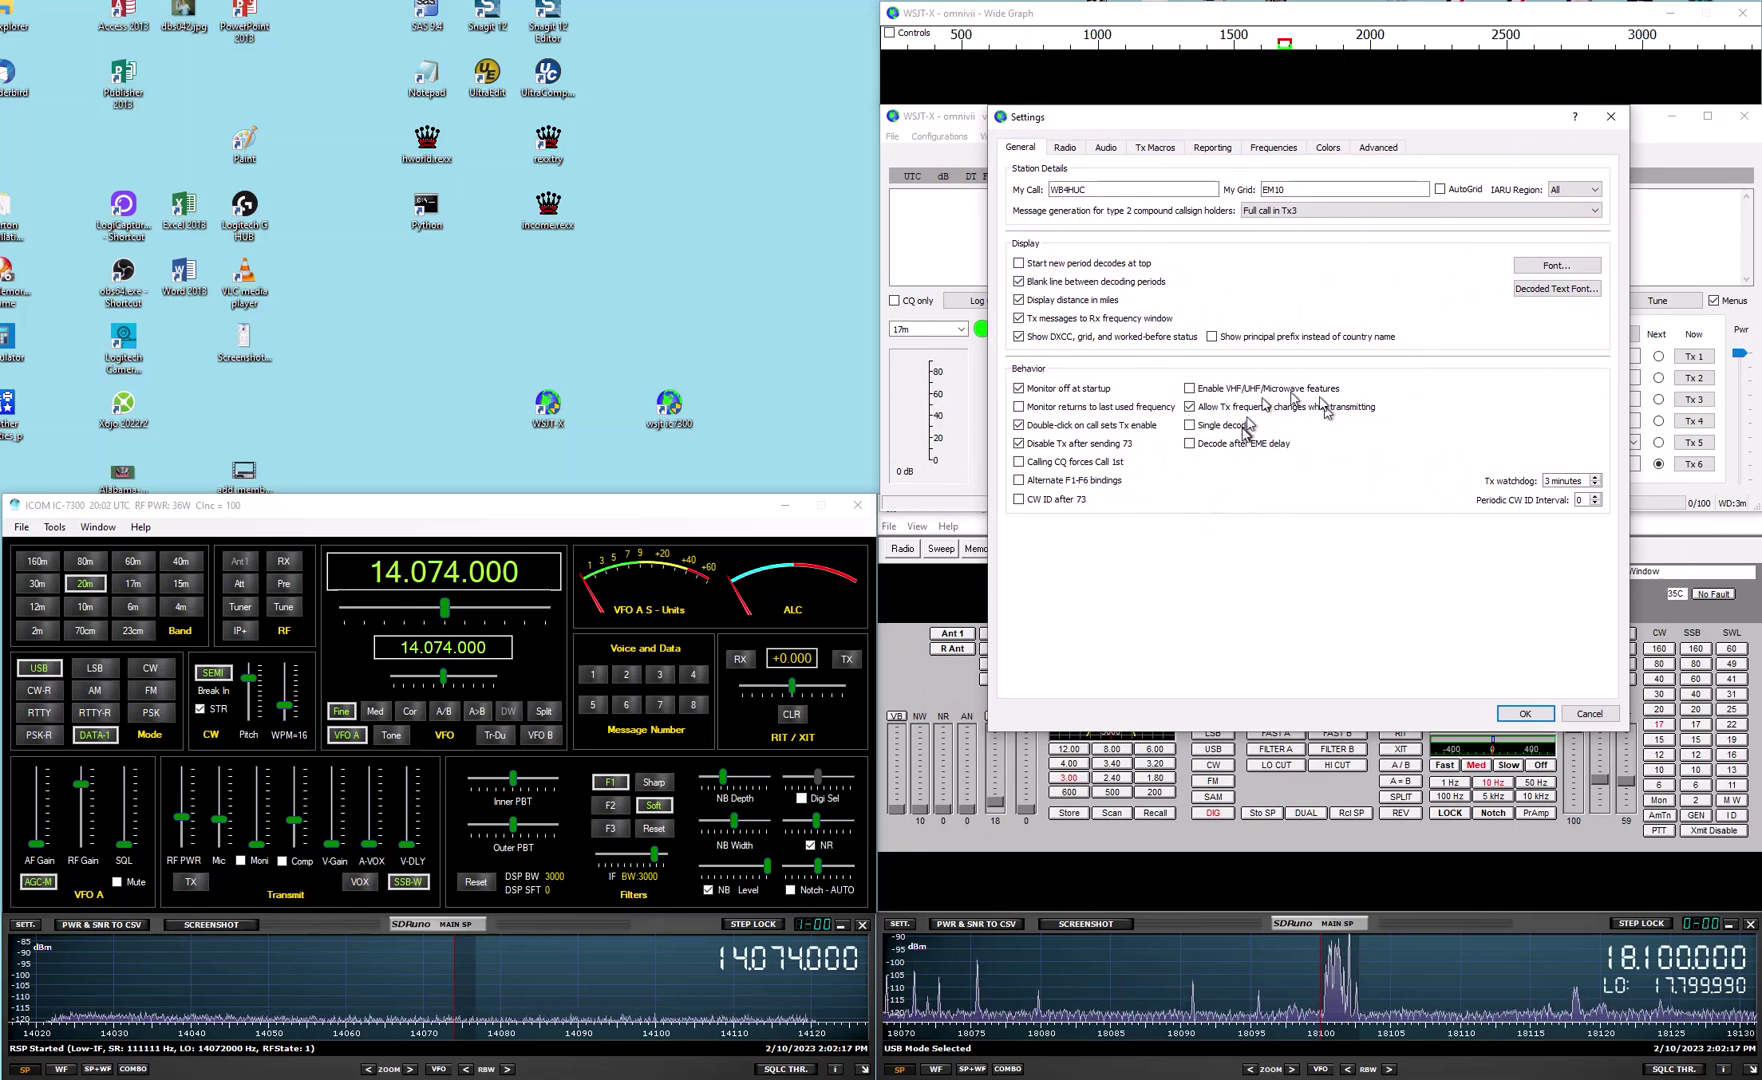
left_click(1065, 148)
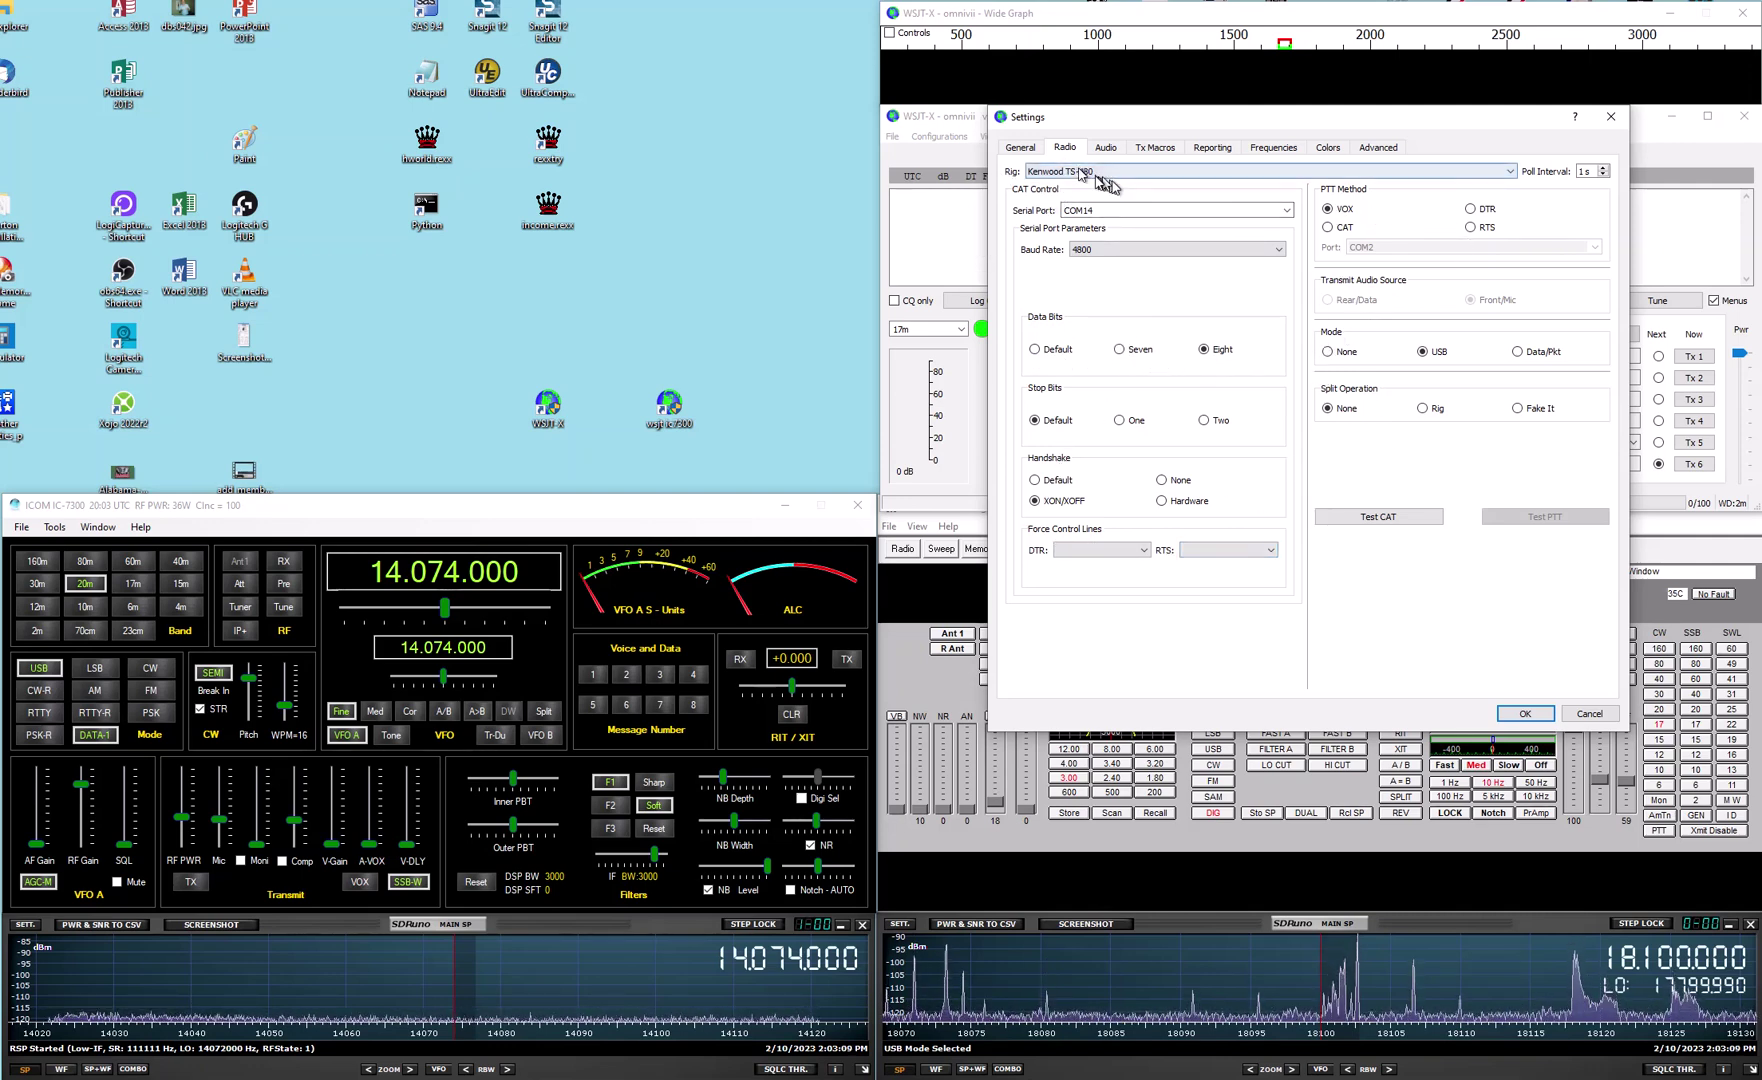
left_click(1388, 518)
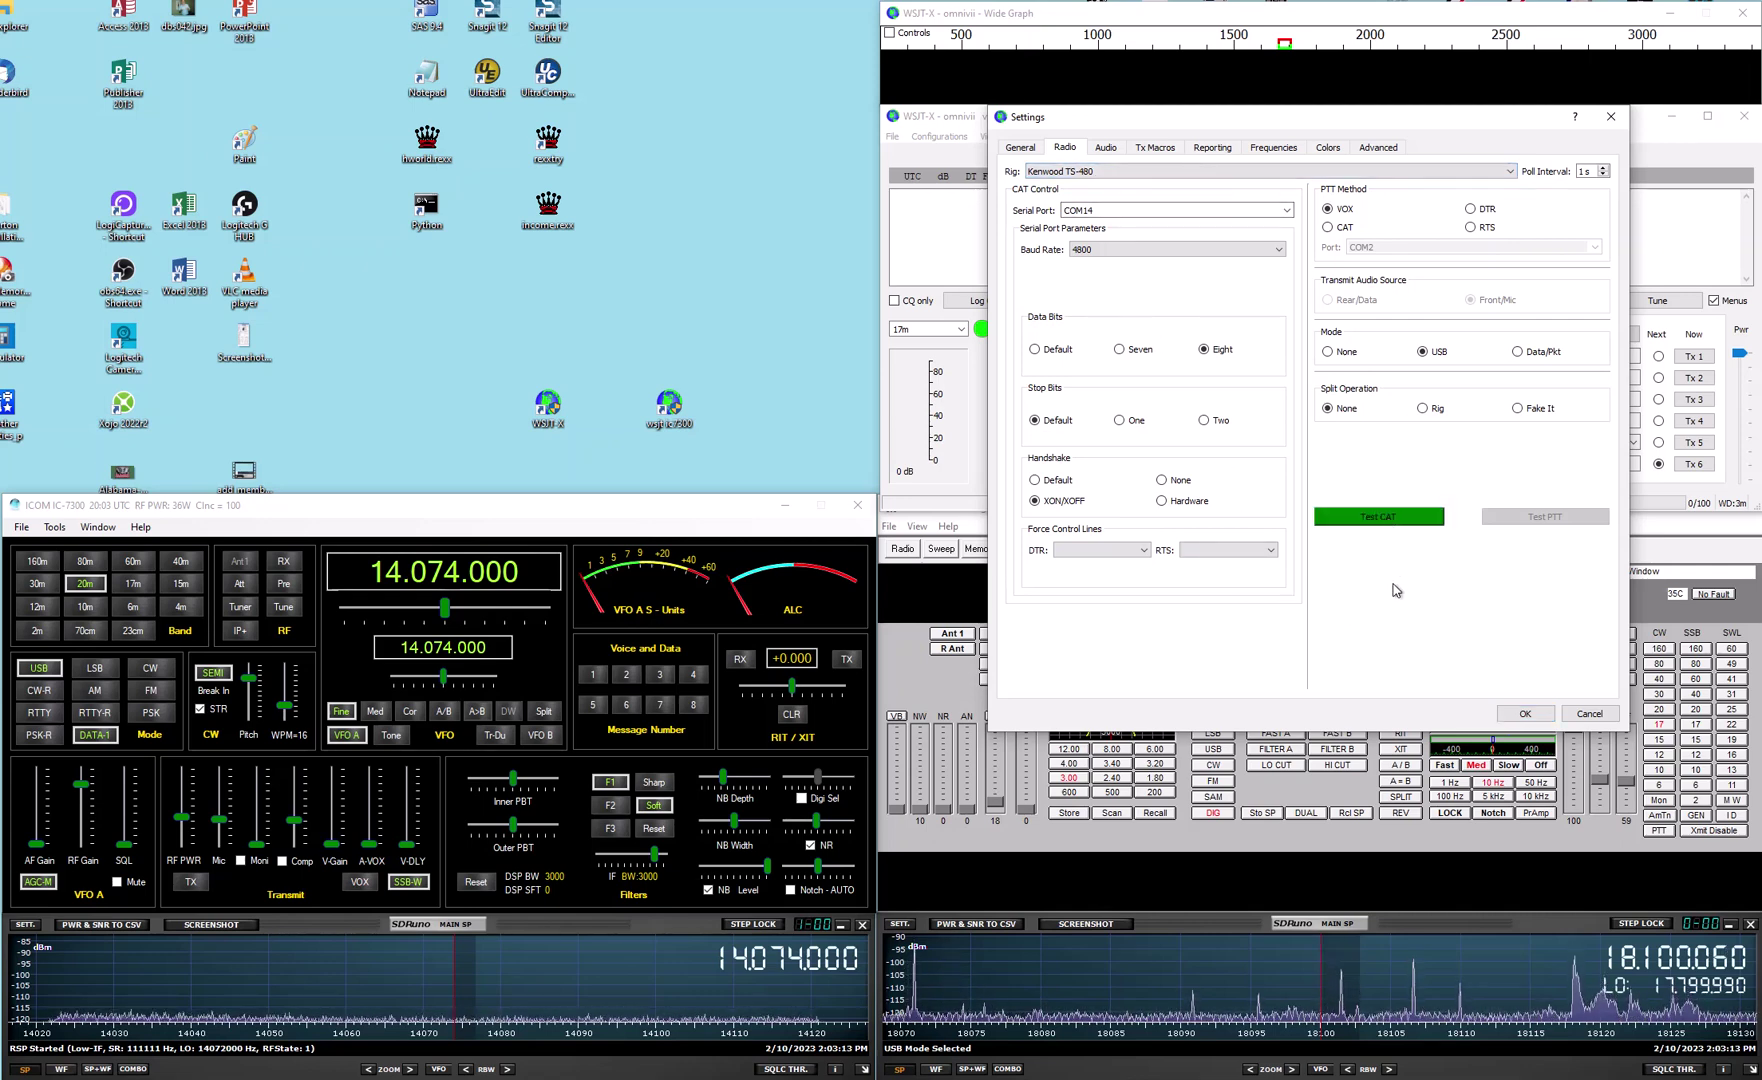
Review the soundcard and directory settings for the Omni VII instance and accept the settings
left_click(1105, 148)
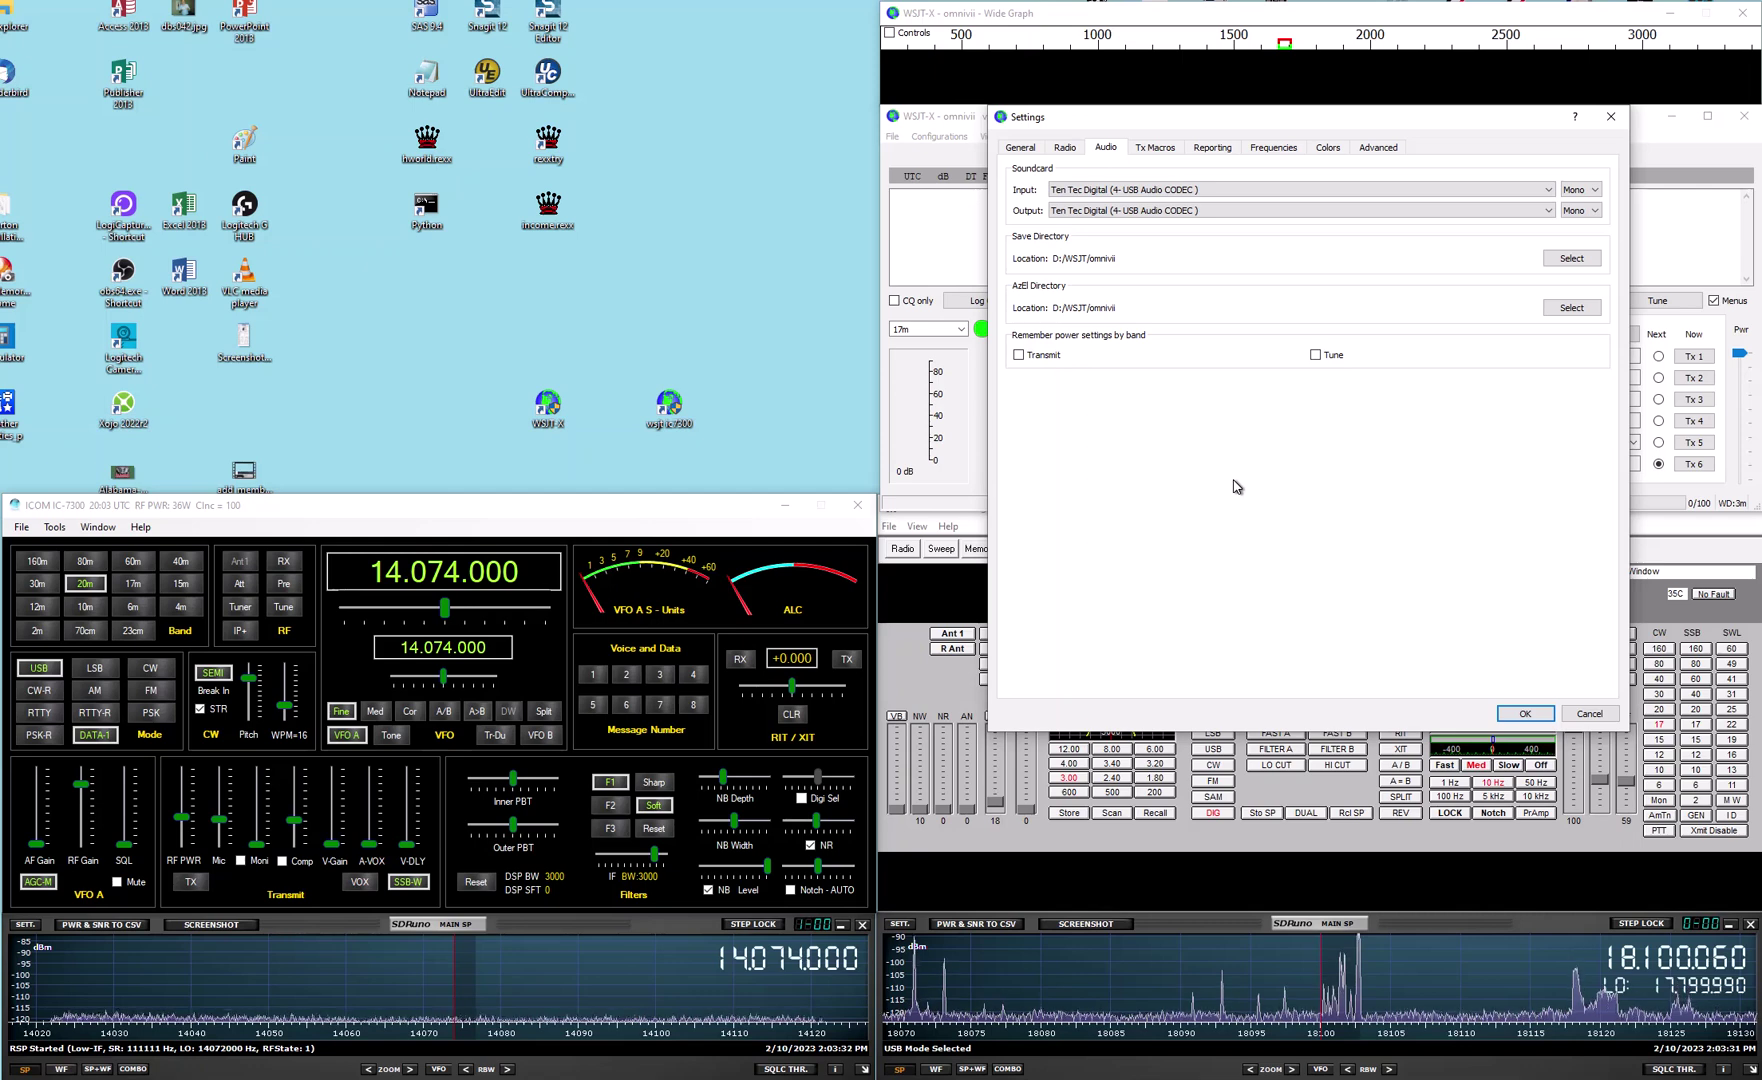
left_click(1064, 152)
left_click(1105, 148)
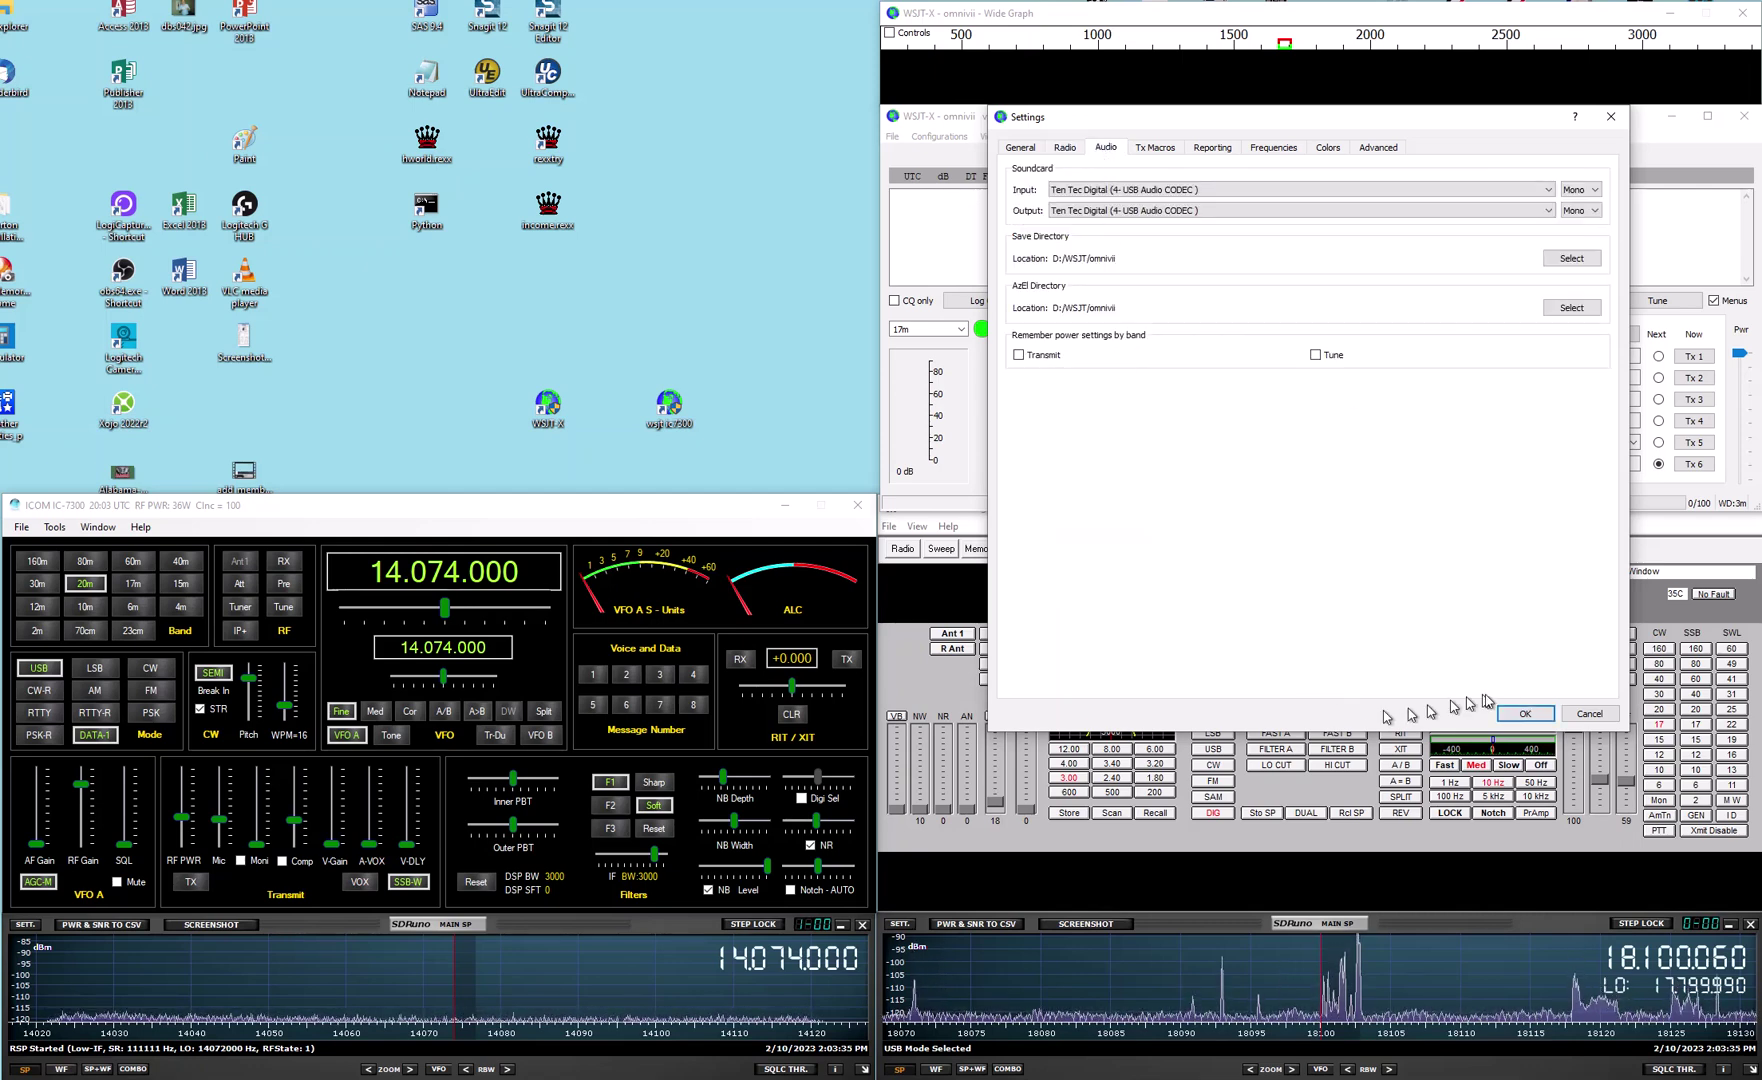
left_click(1524, 713)
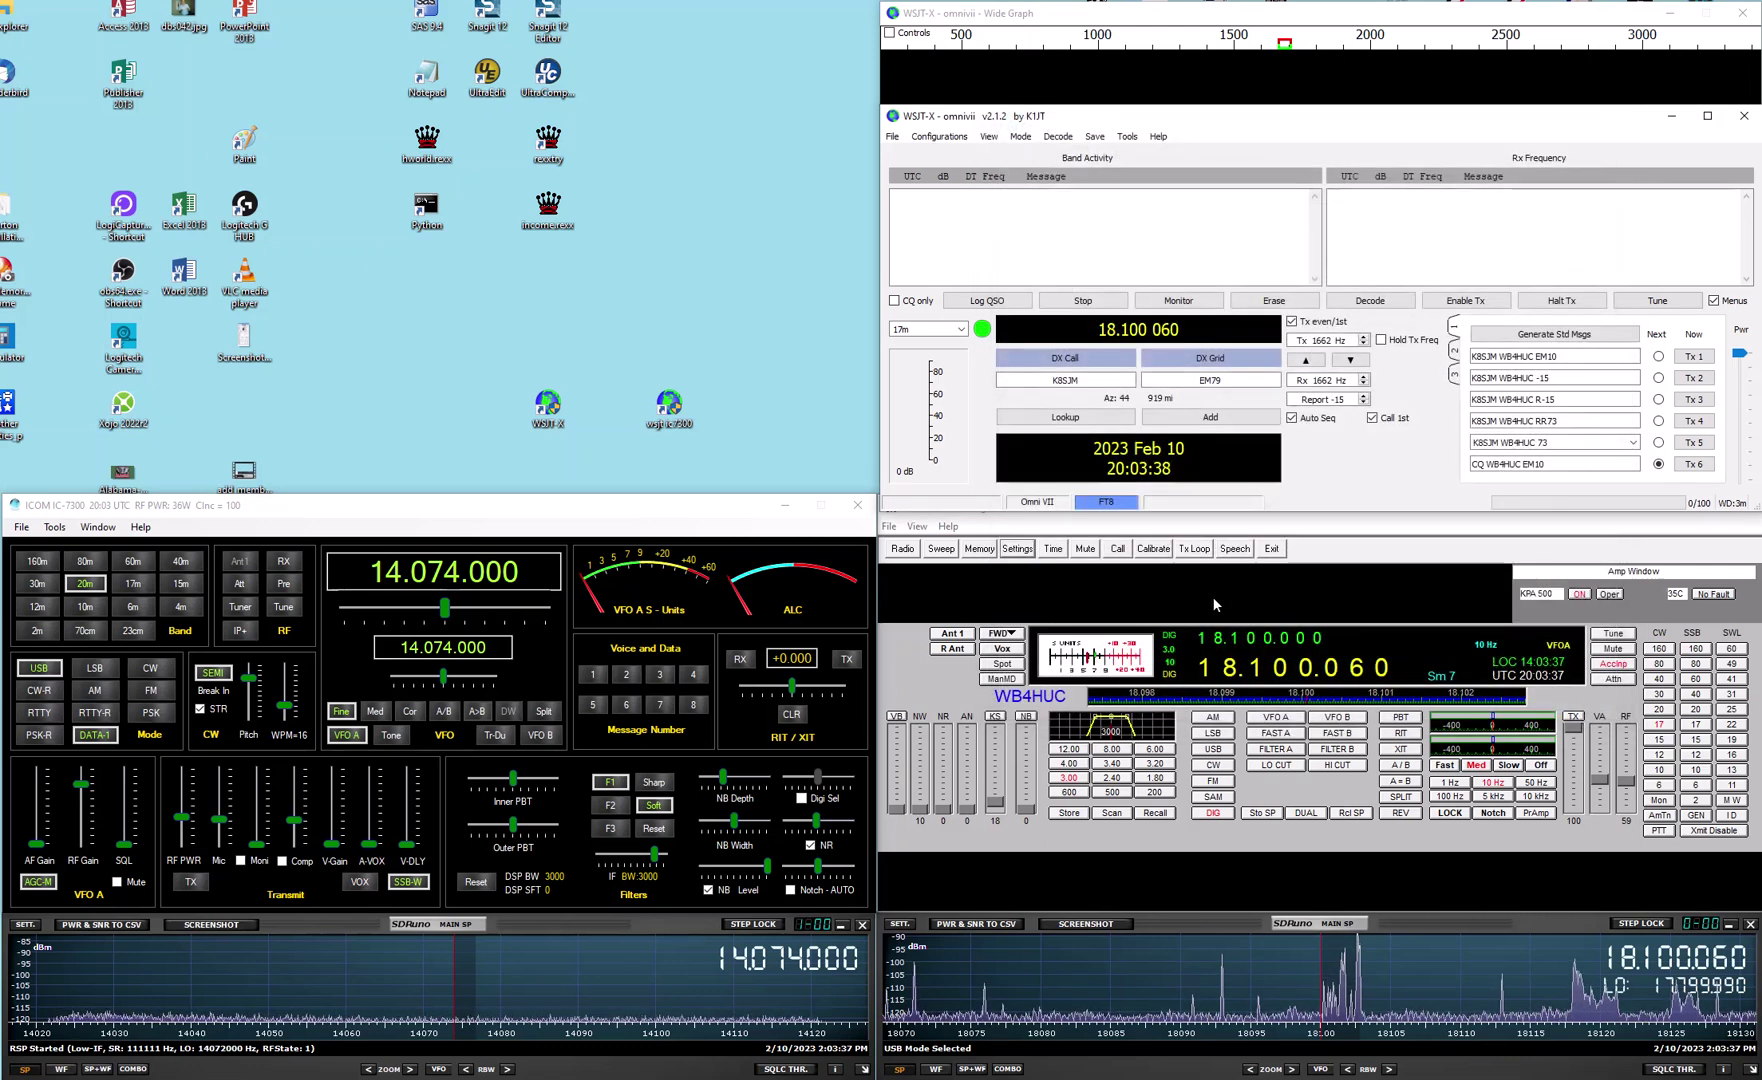
Replace the Omni VII instance with the ic7300 instance of WSJT-X, monitor 14.074 000 to view decodes, and close it
left_click(1744, 115)
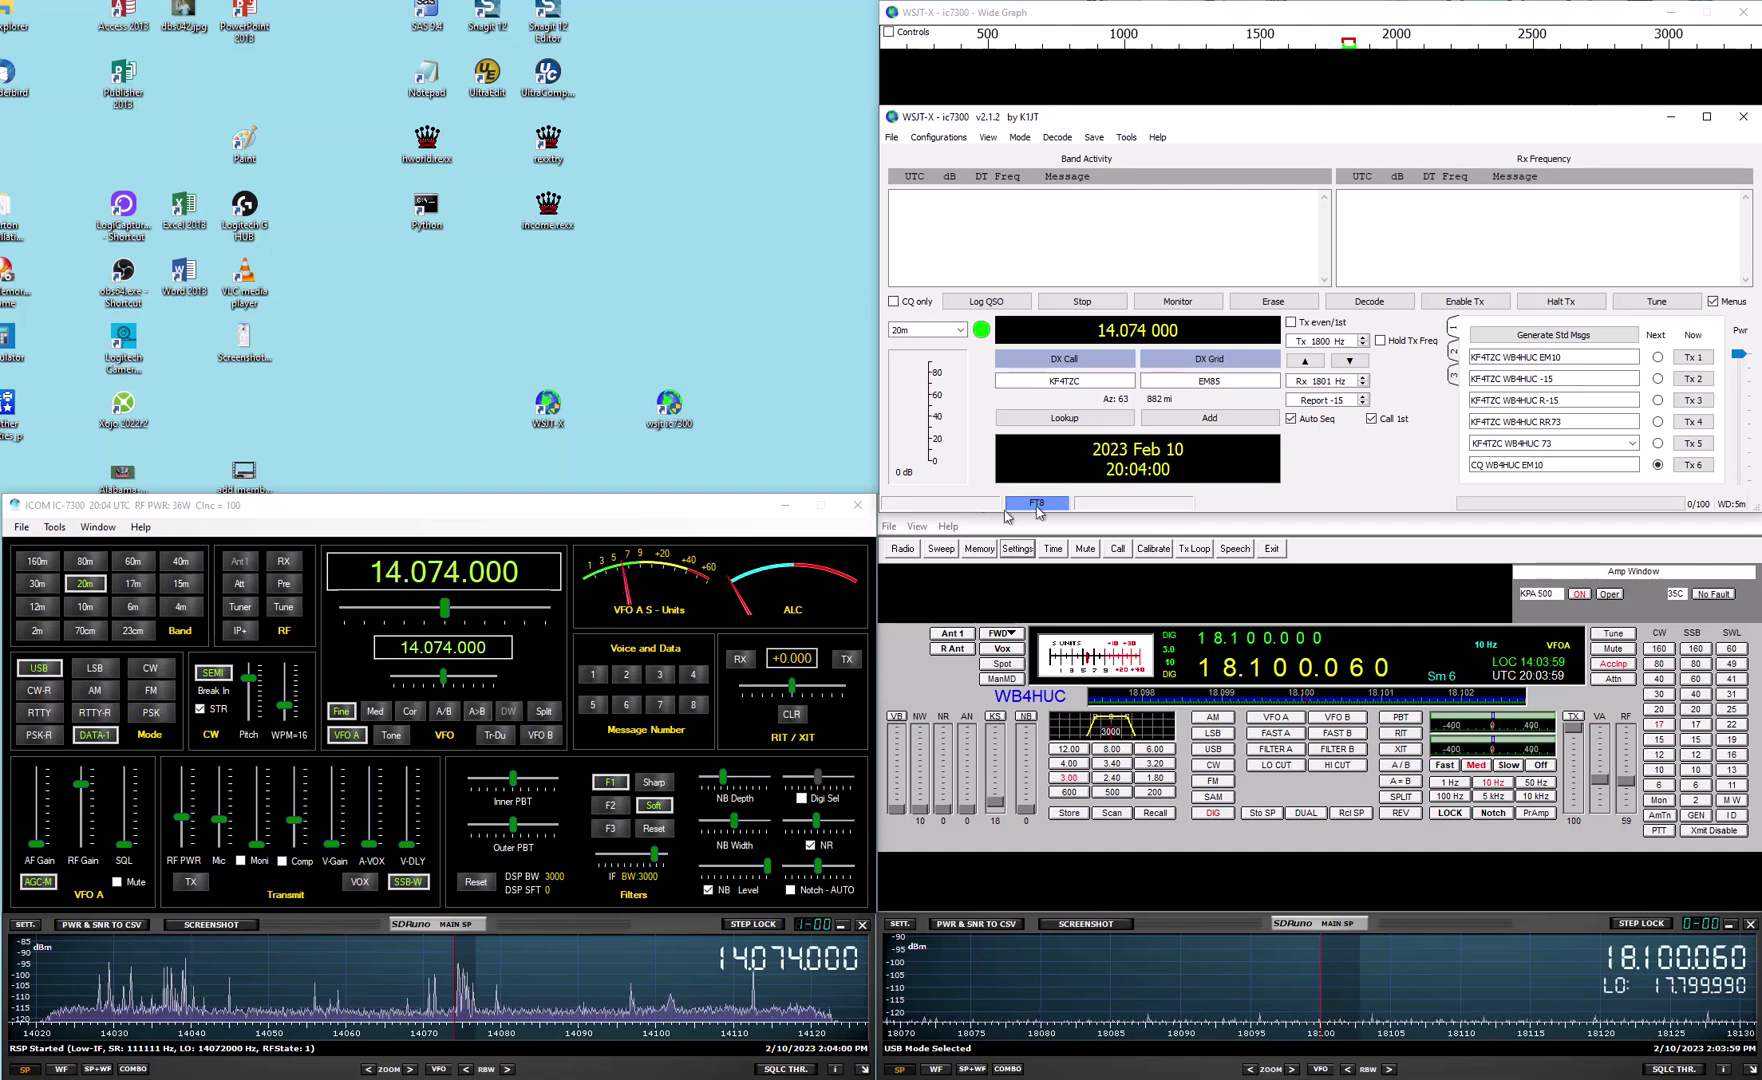
left_click(1177, 301)
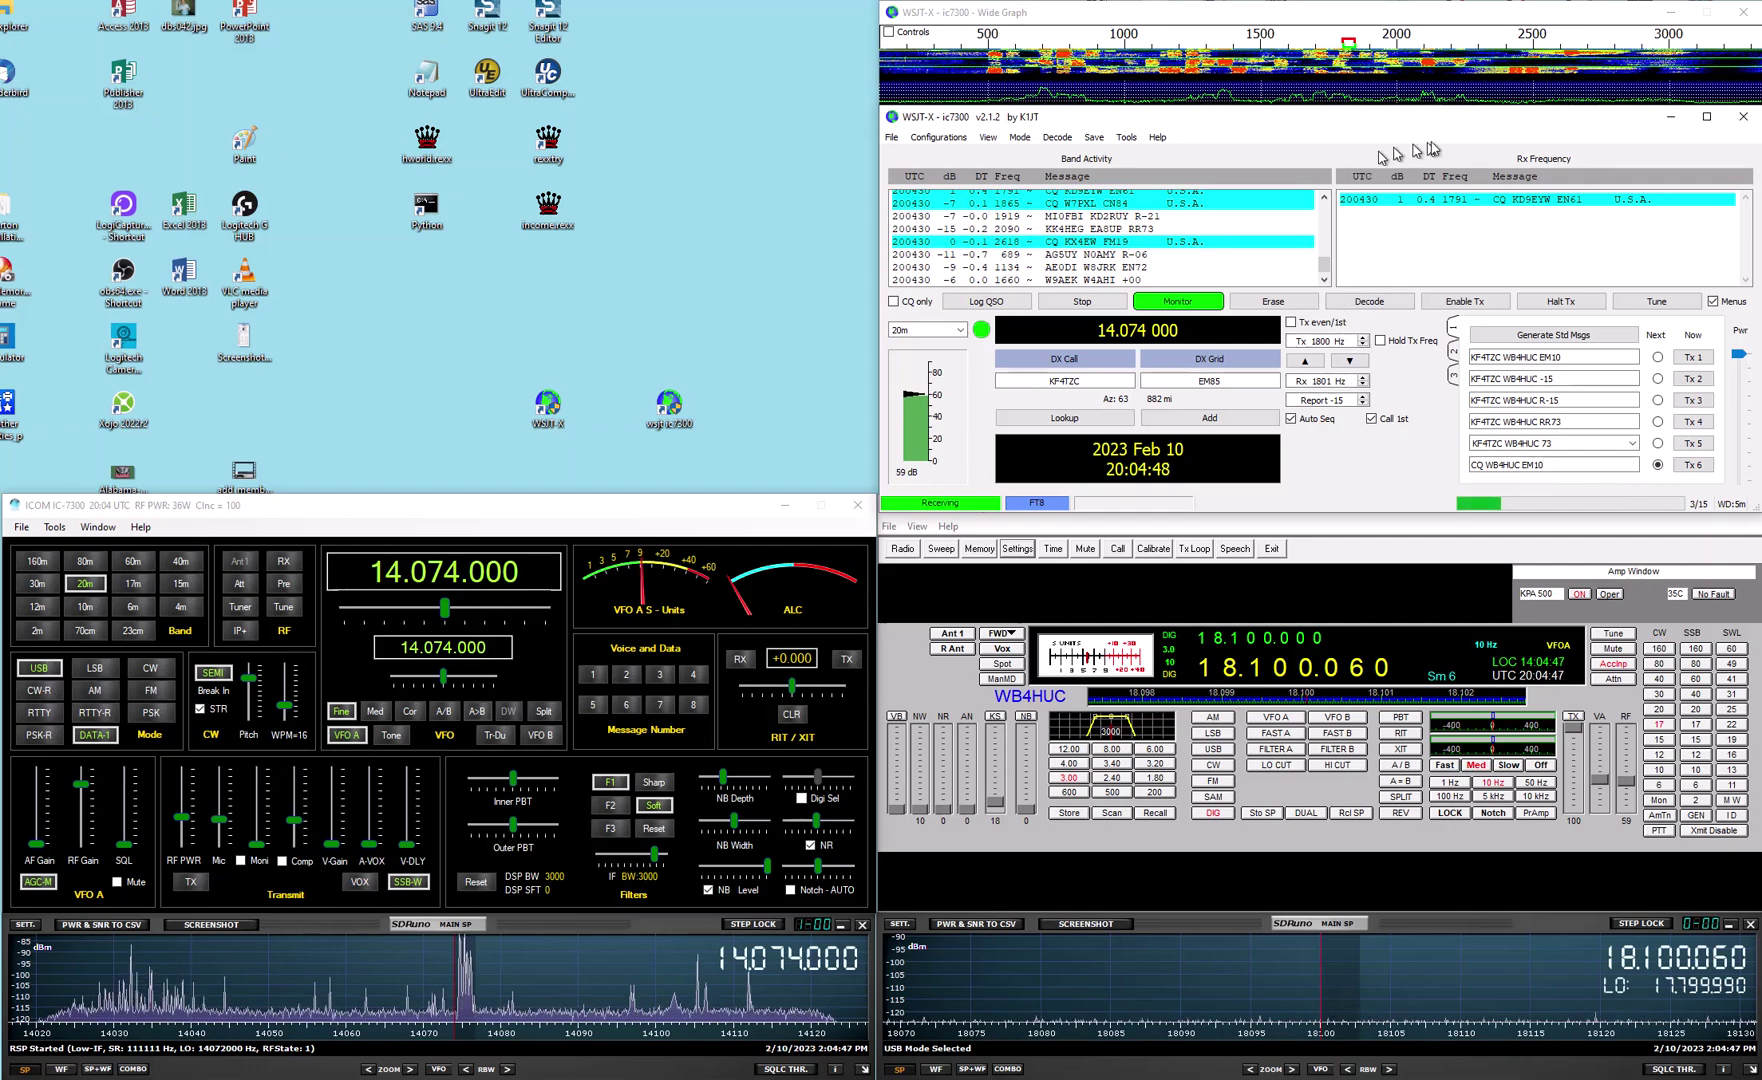
left_click(1743, 116)
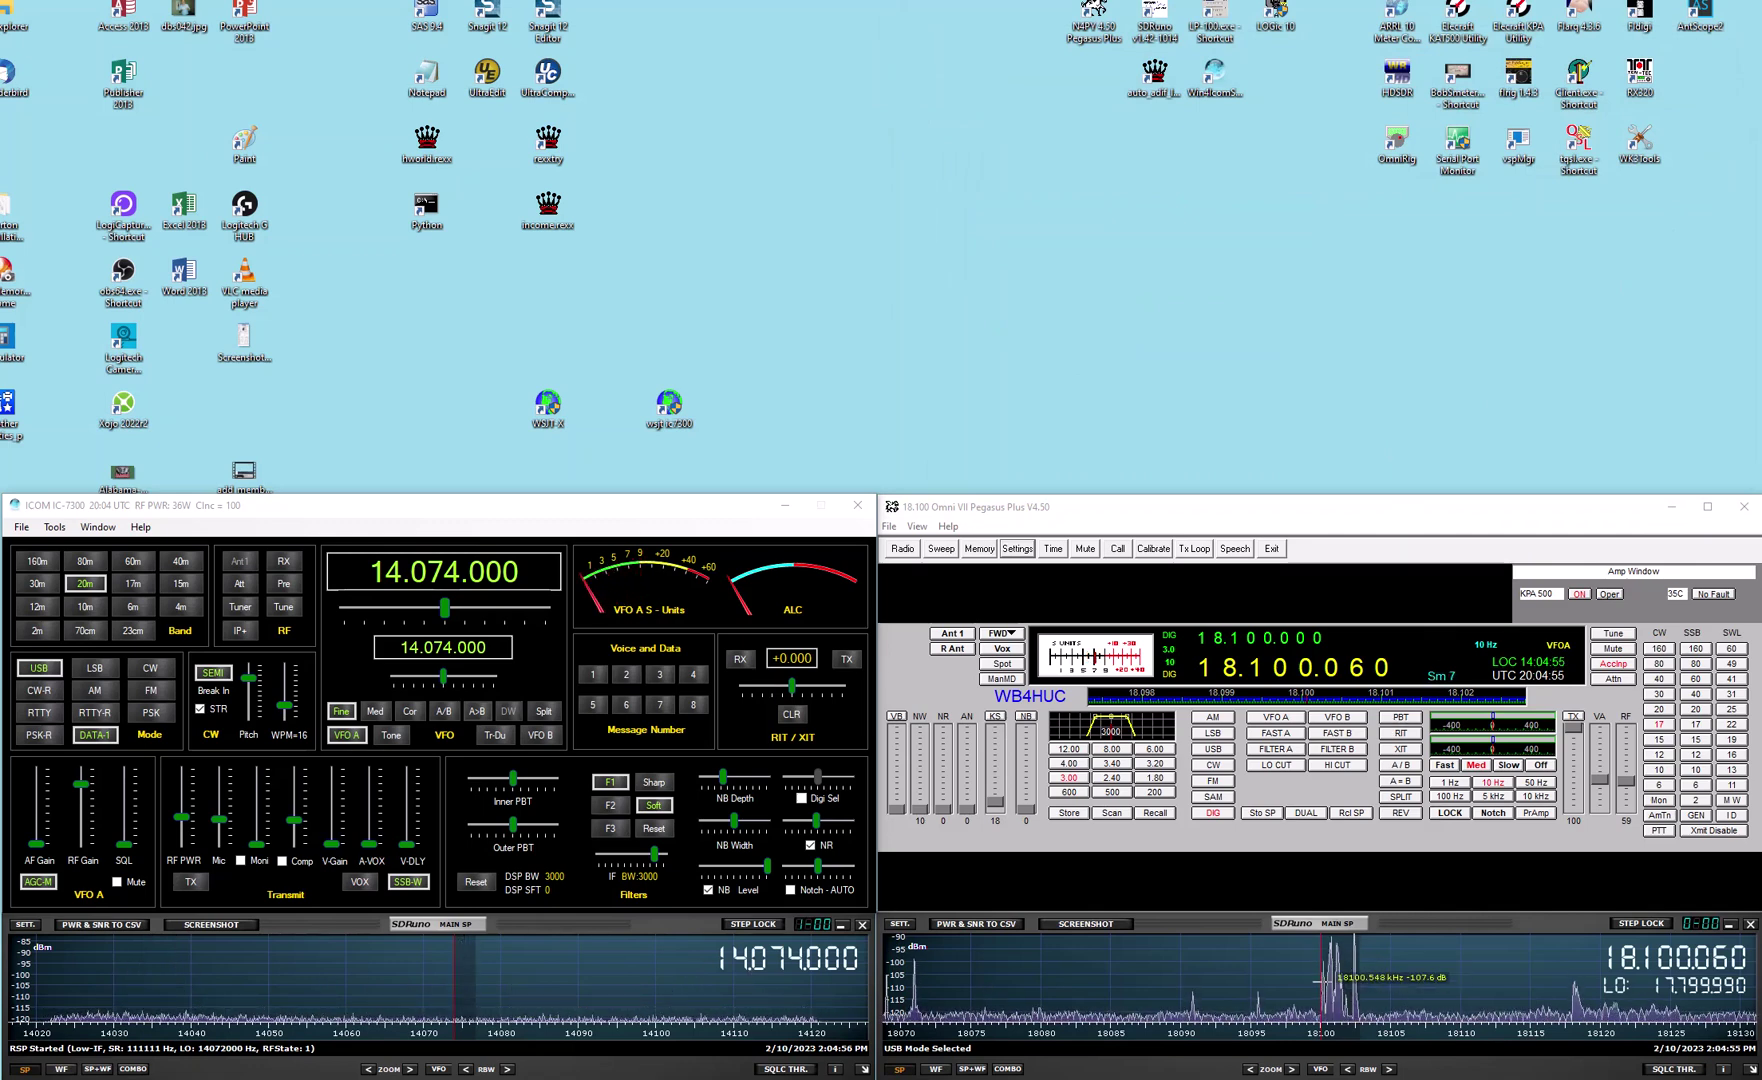
Relaunch the Omni VII instance of WSJT-X from the desktop and start monitoring
scroll(1362, 678, "down", 5)
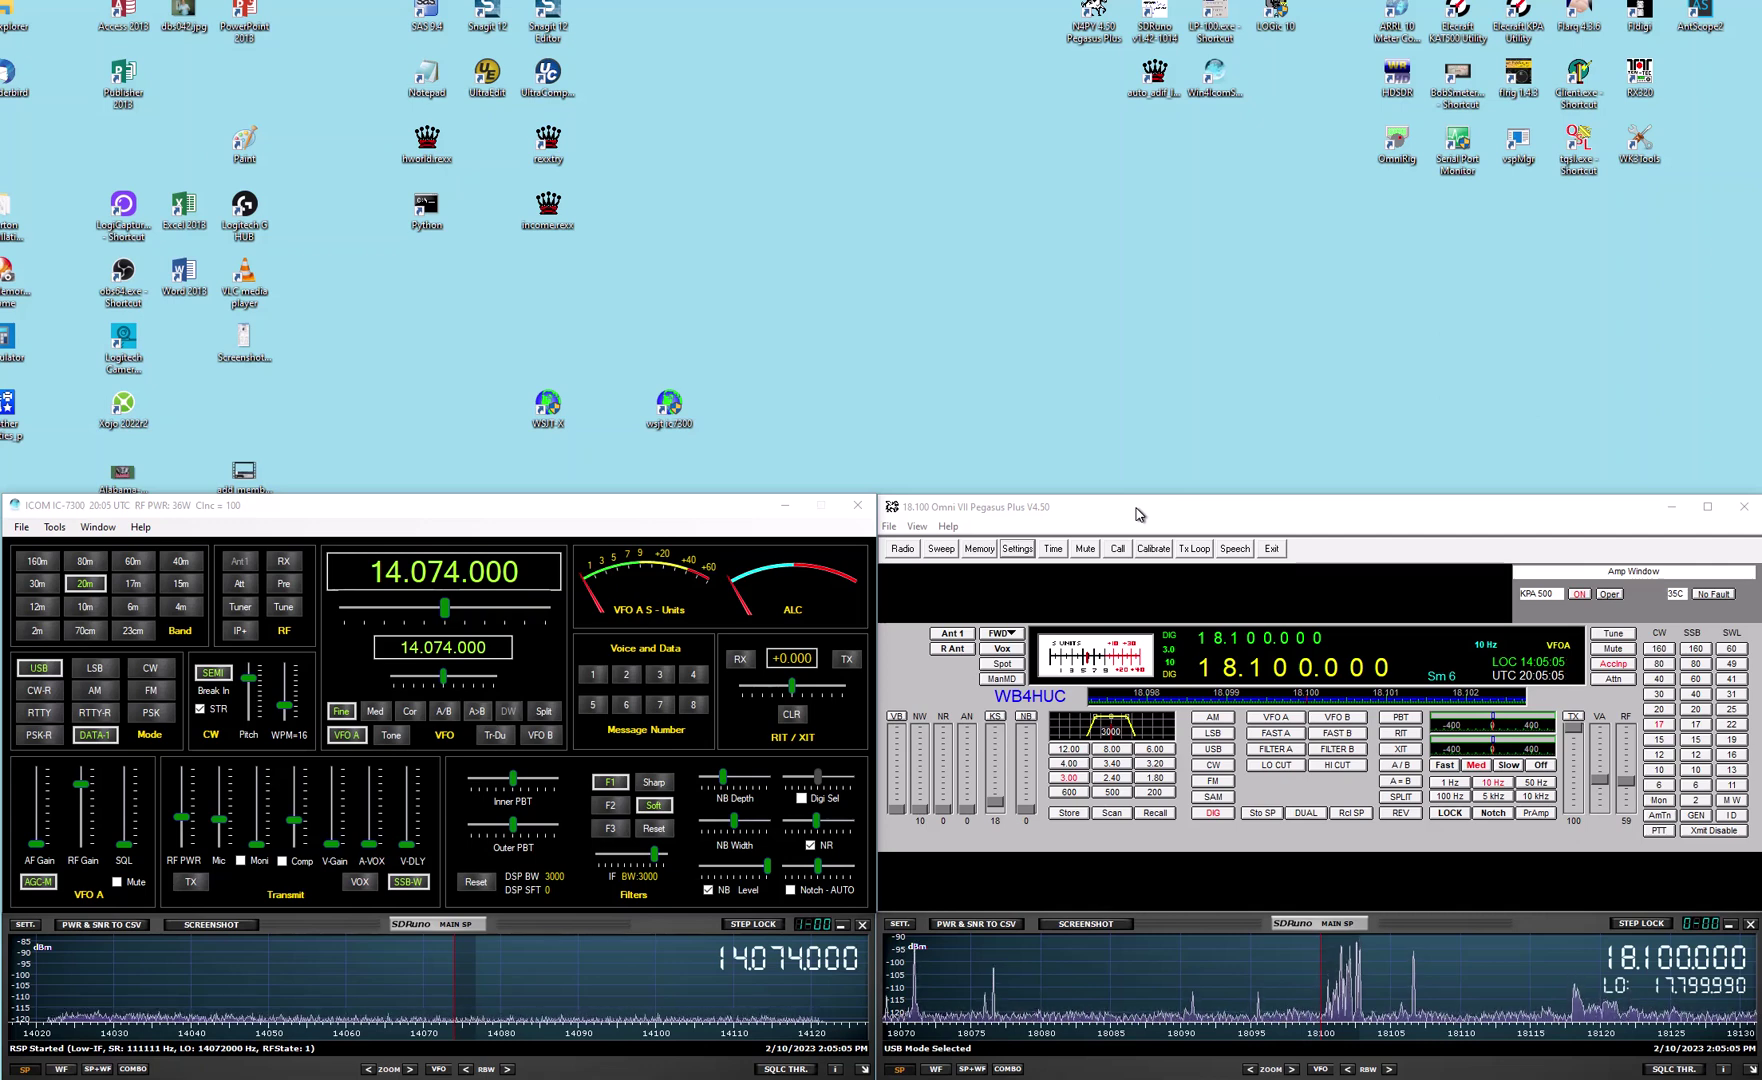
double_click(547, 405)
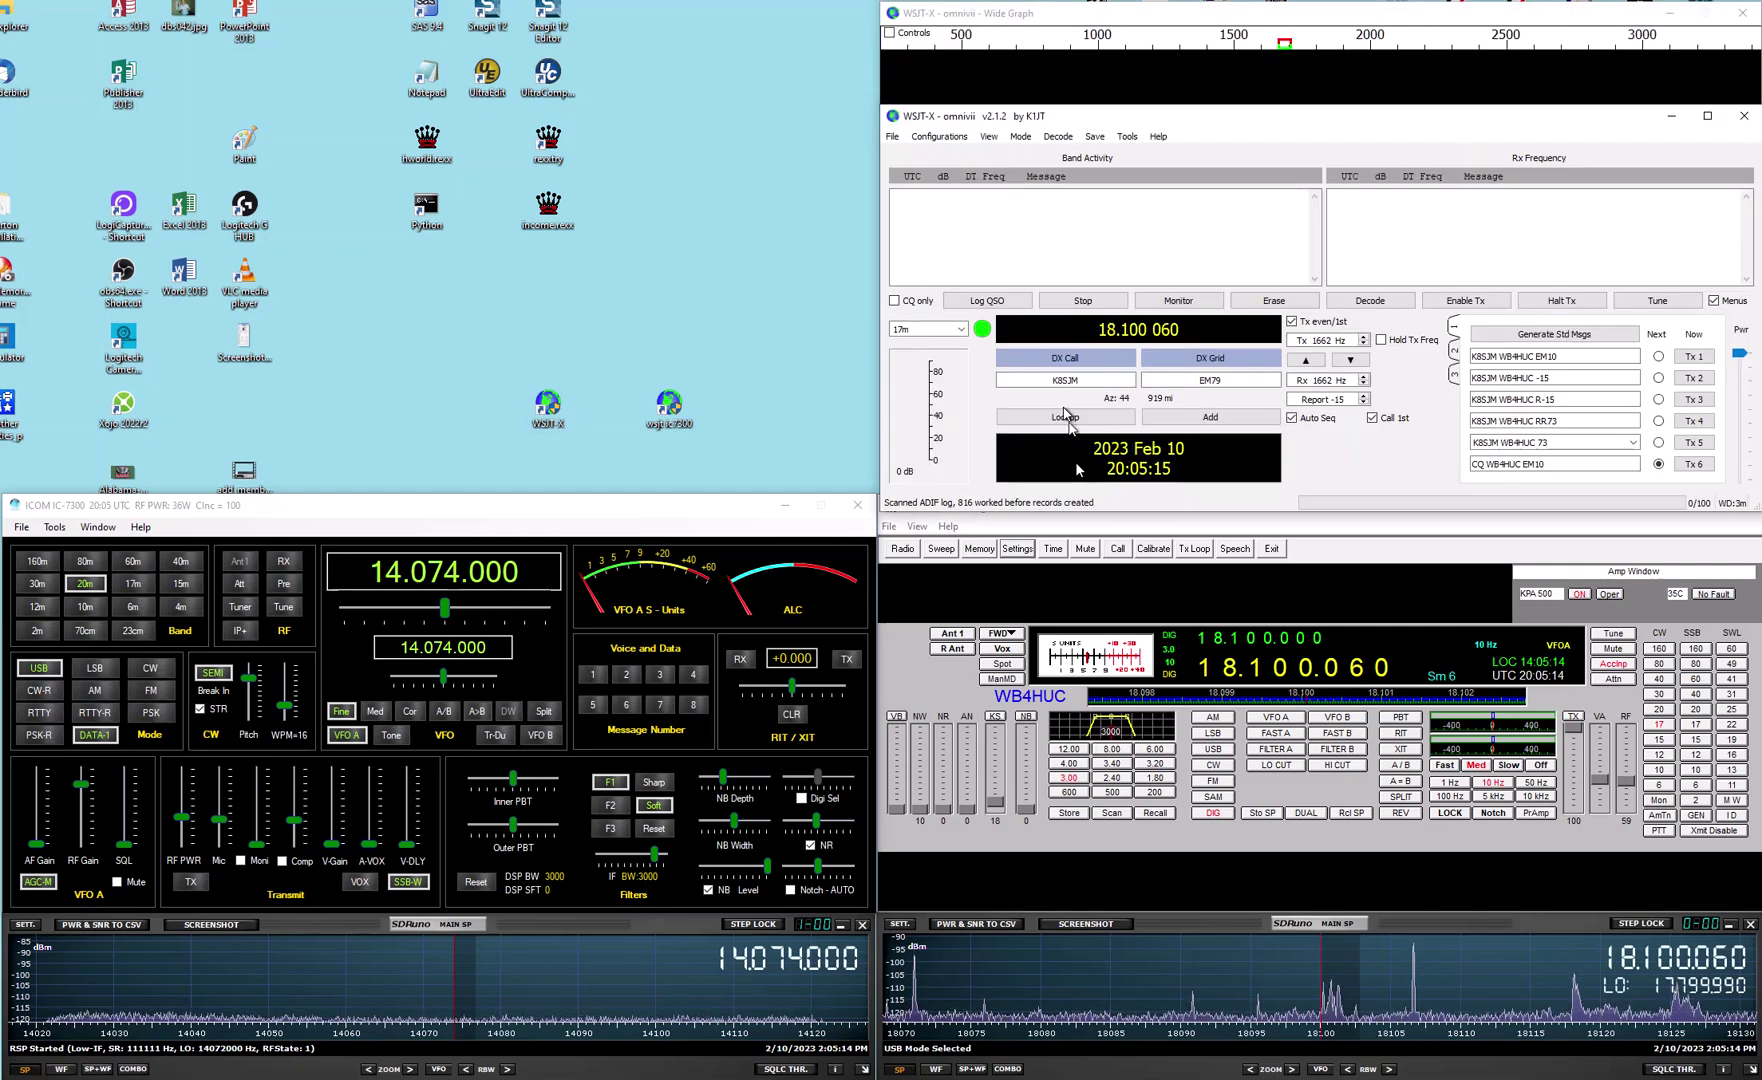
left_click(1178, 300)
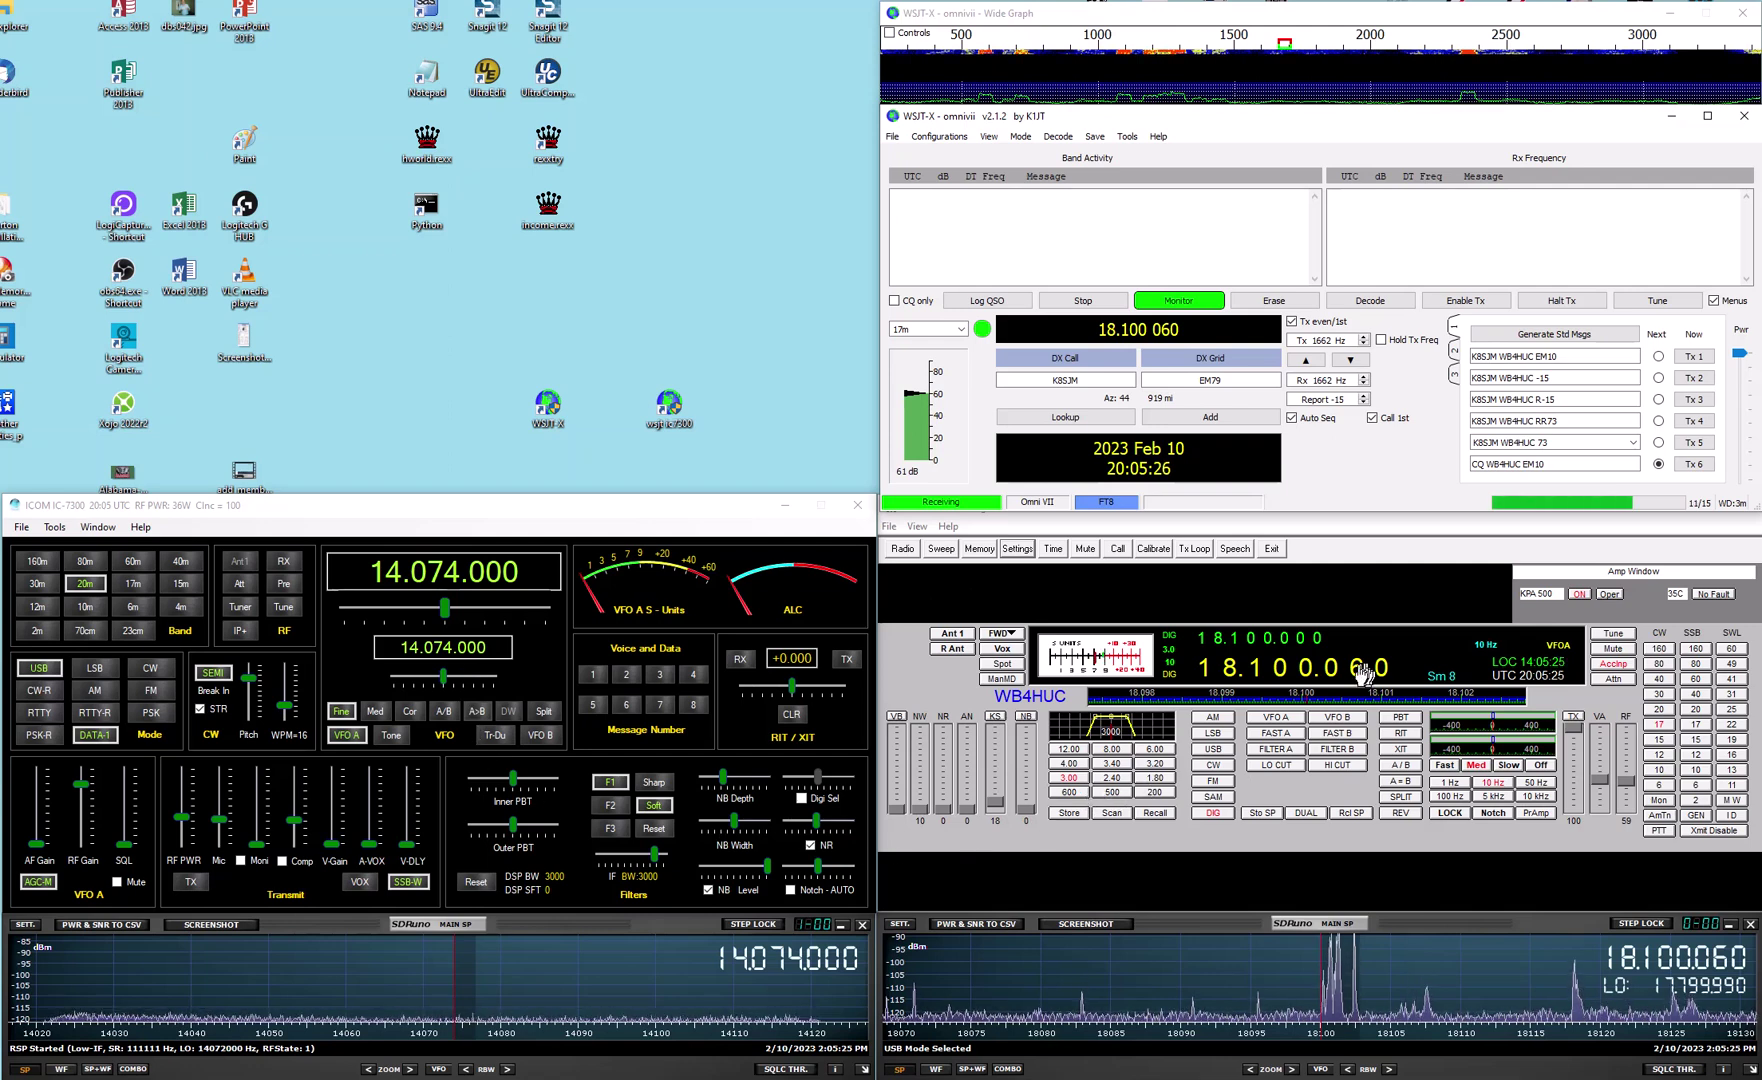
Retune the Omni VII radio to 18.100.000 in the Pegasus Plus control window
scroll(1340, 675, "down", 2)
scroll(1338, 683, "up", 1)
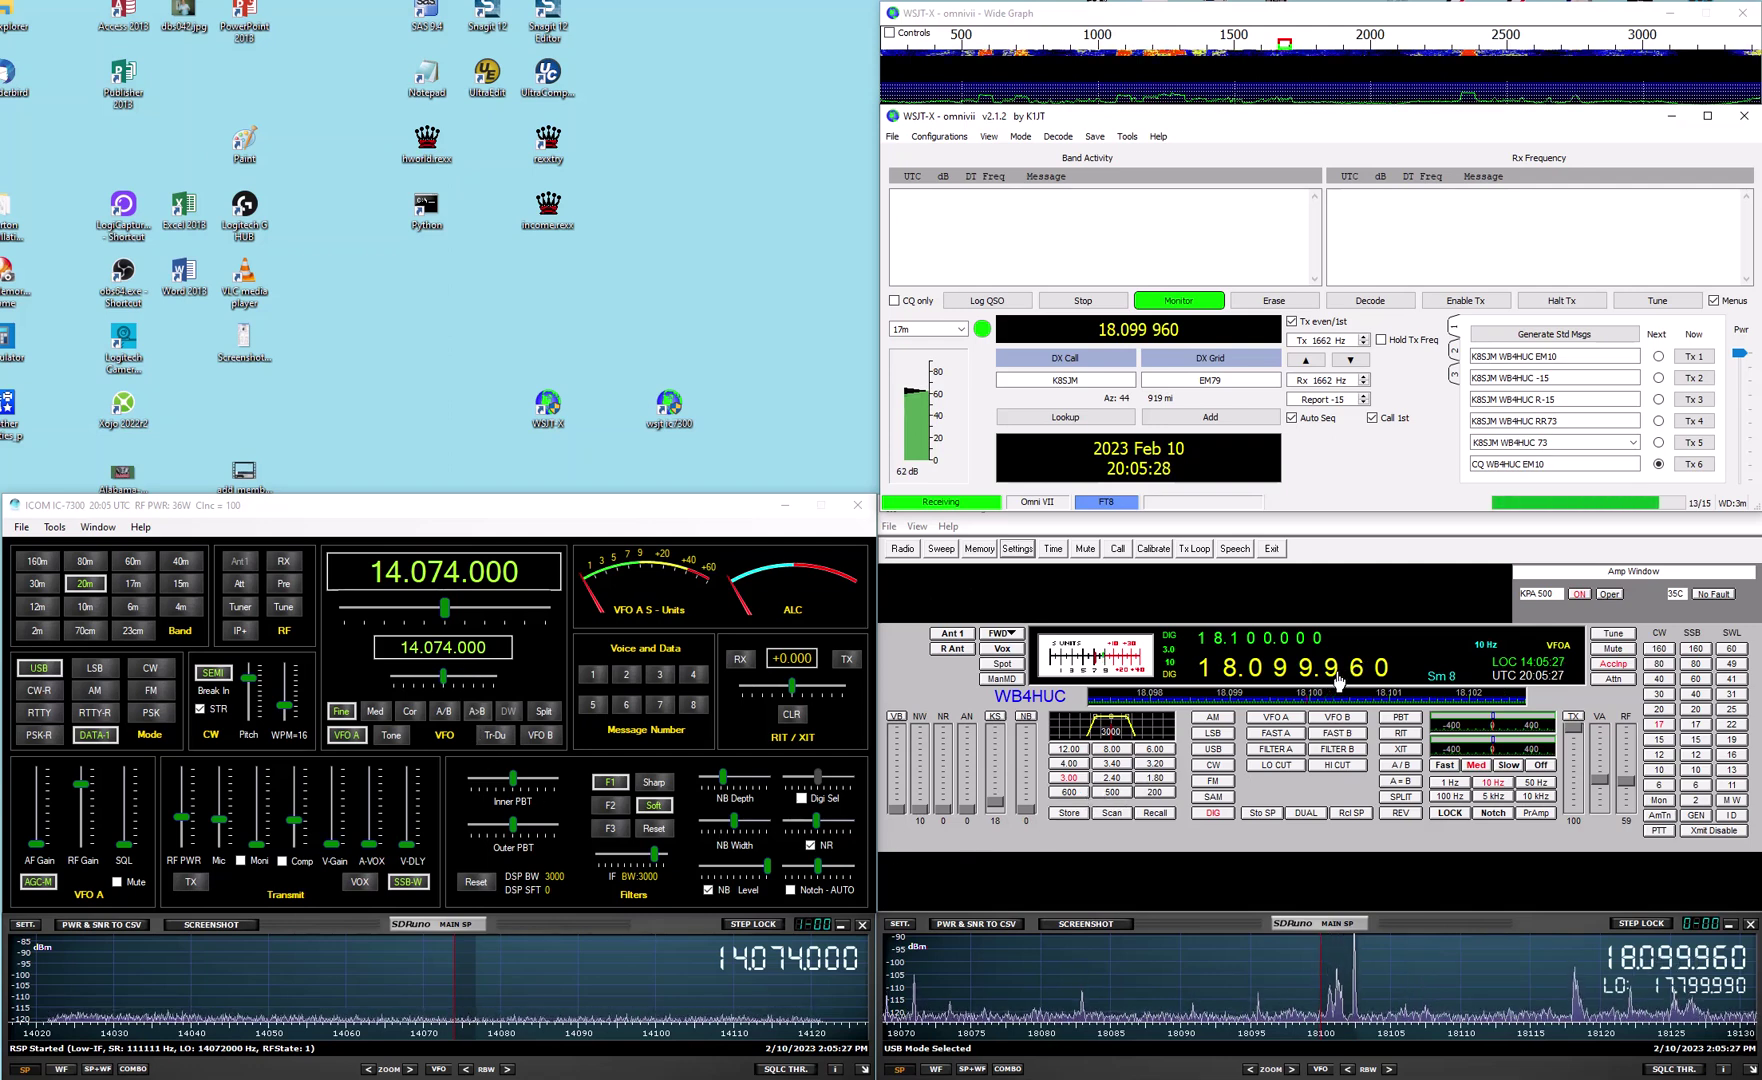
scroll(1338, 683, "up", 1)
scroll(1356, 680, "down", 6)
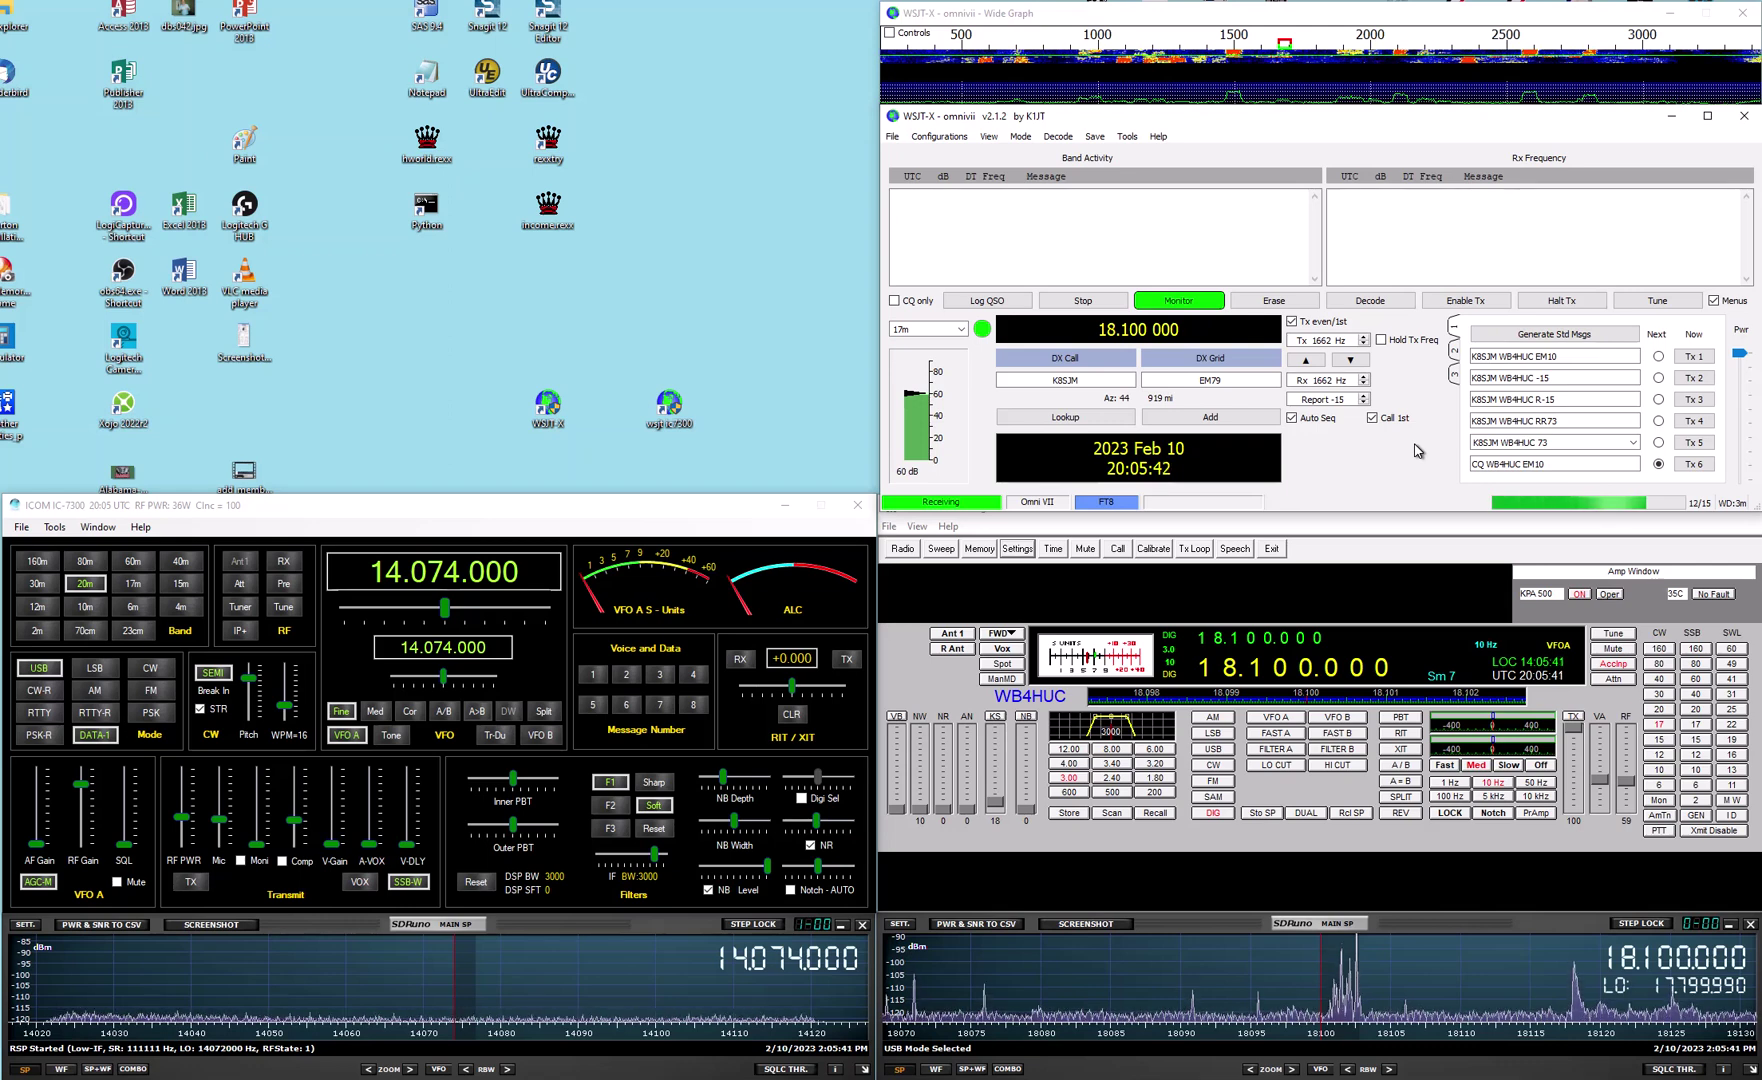
Clone the Omni VII configuration in WSJT-X
left_click(933, 140)
mouse_move(934, 152)
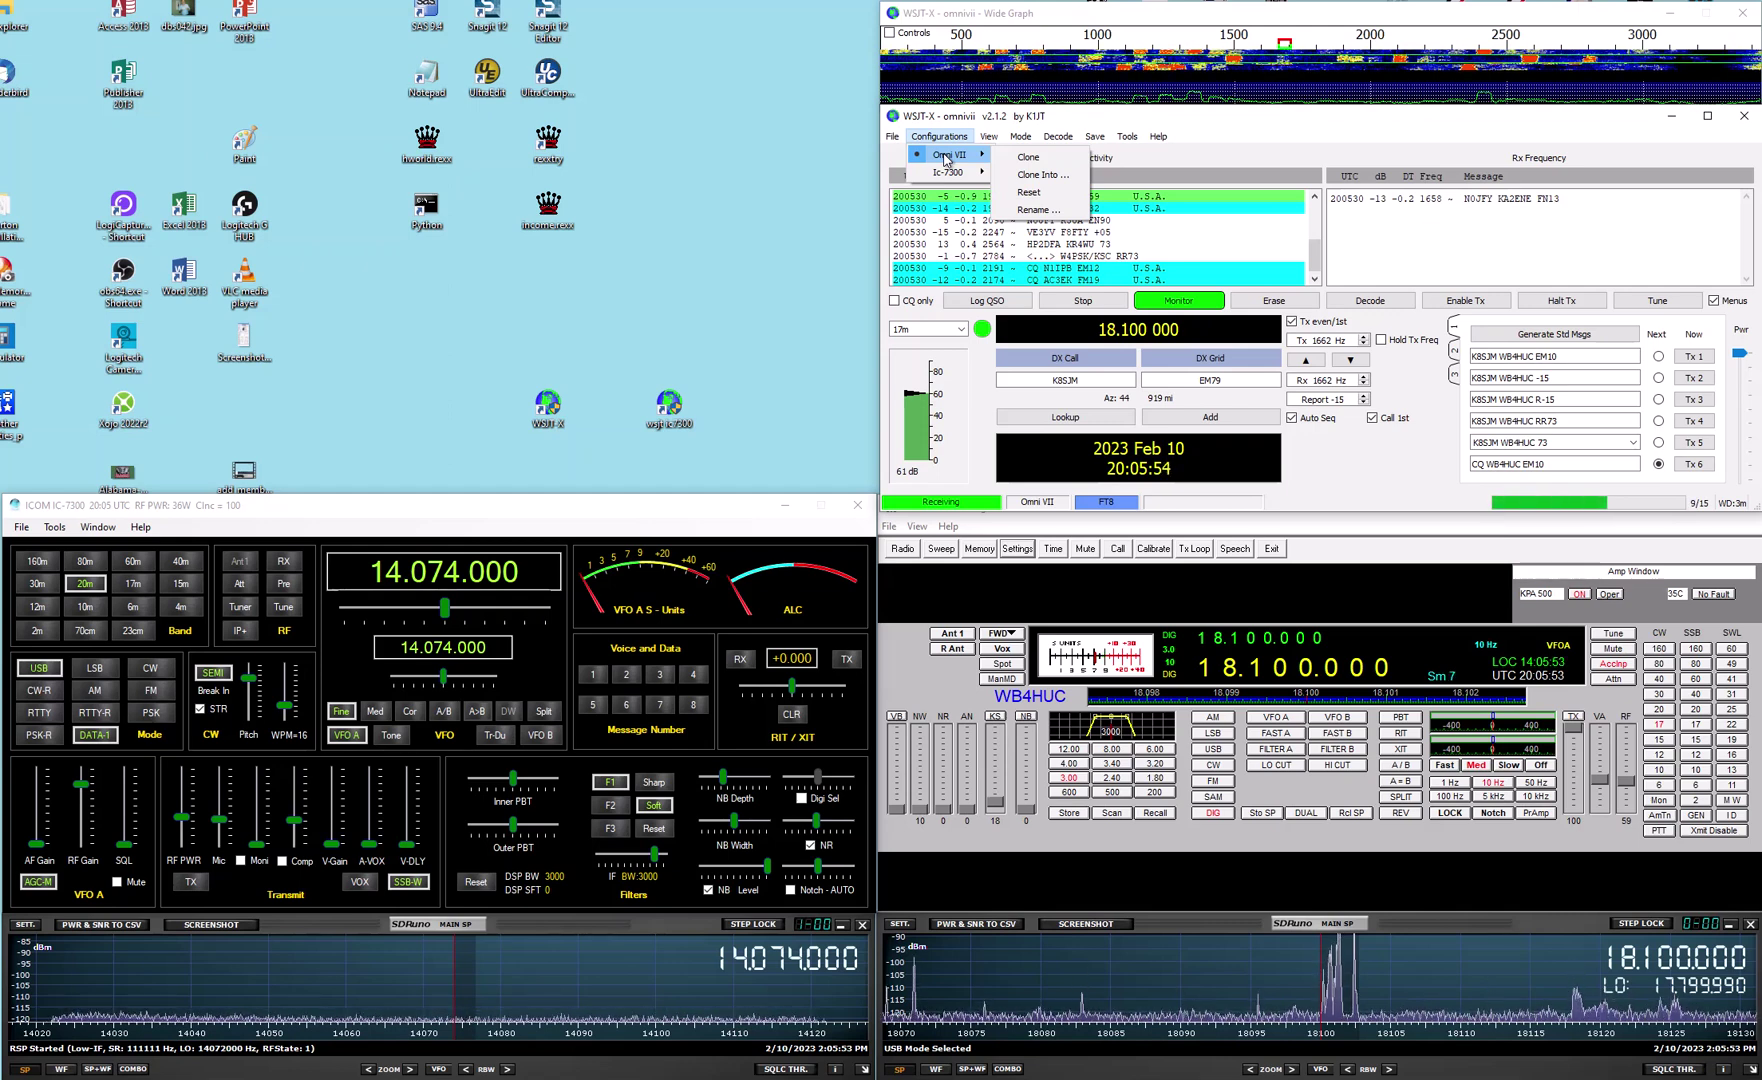
left_click(1029, 160)
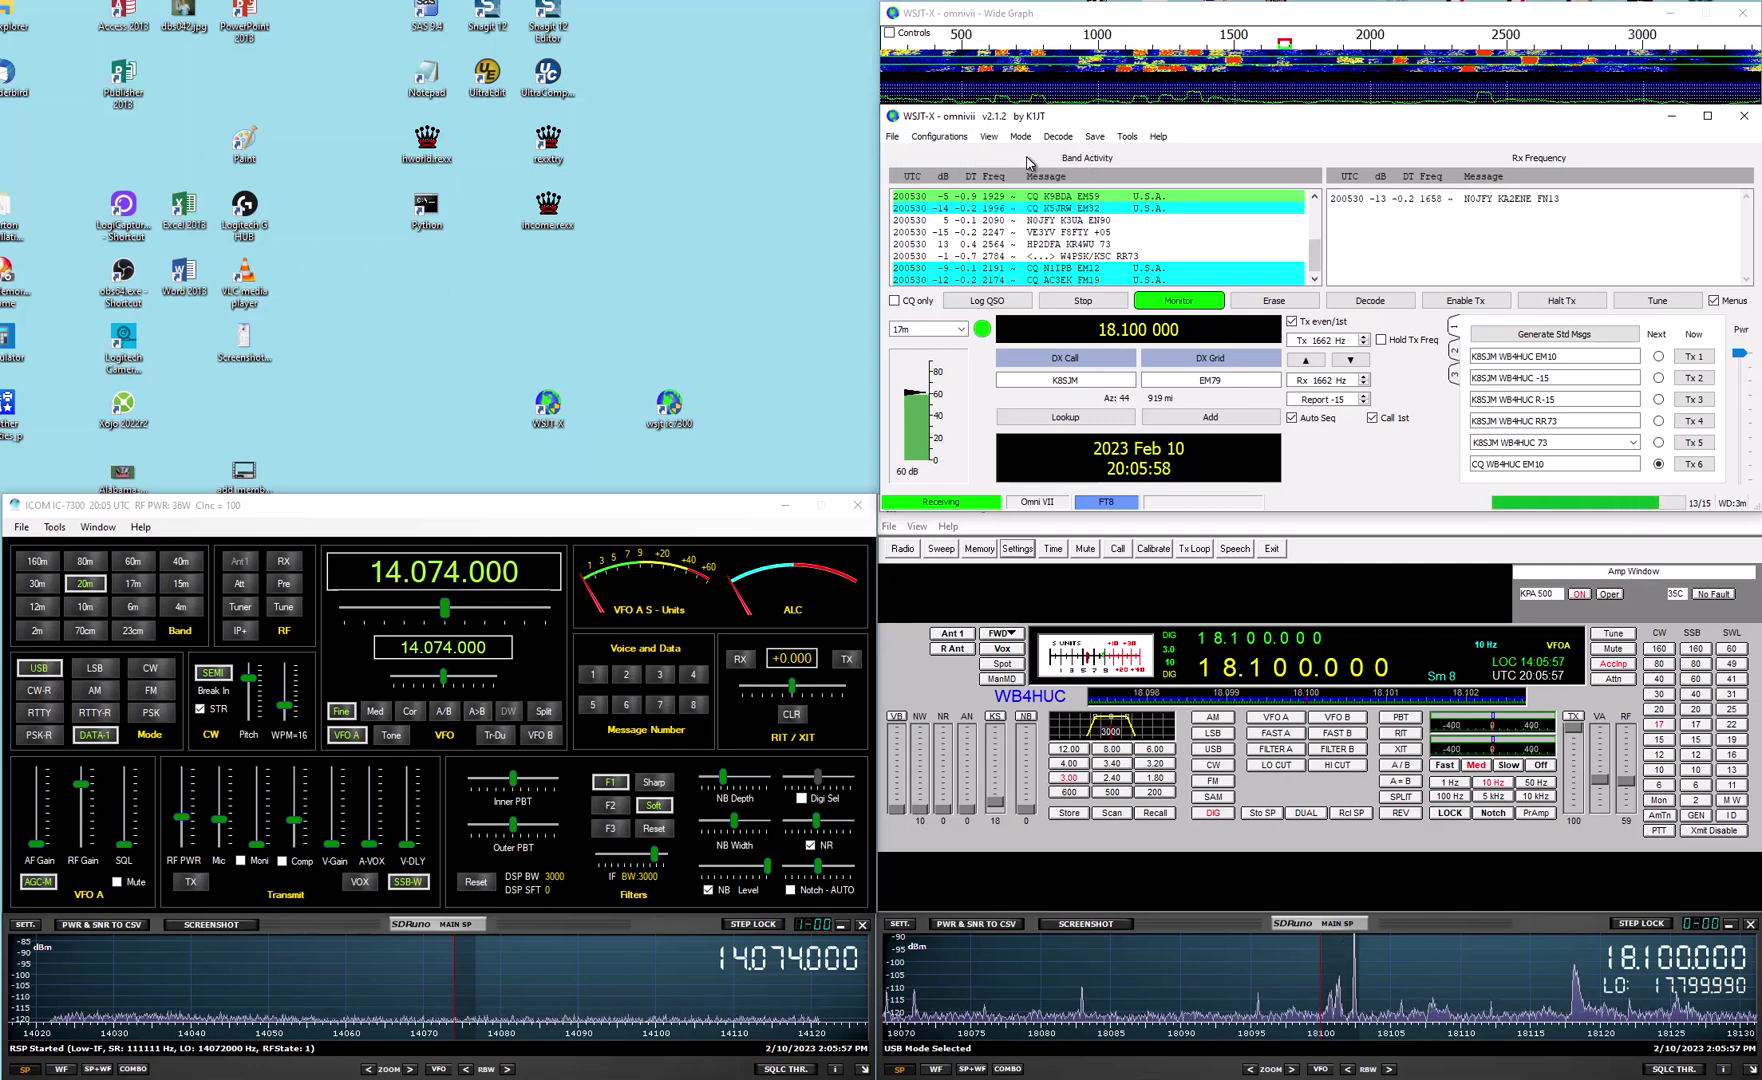
Rename the cloned Omni VII configuration as "Omni VII Conf 2"
left_click(945, 137)
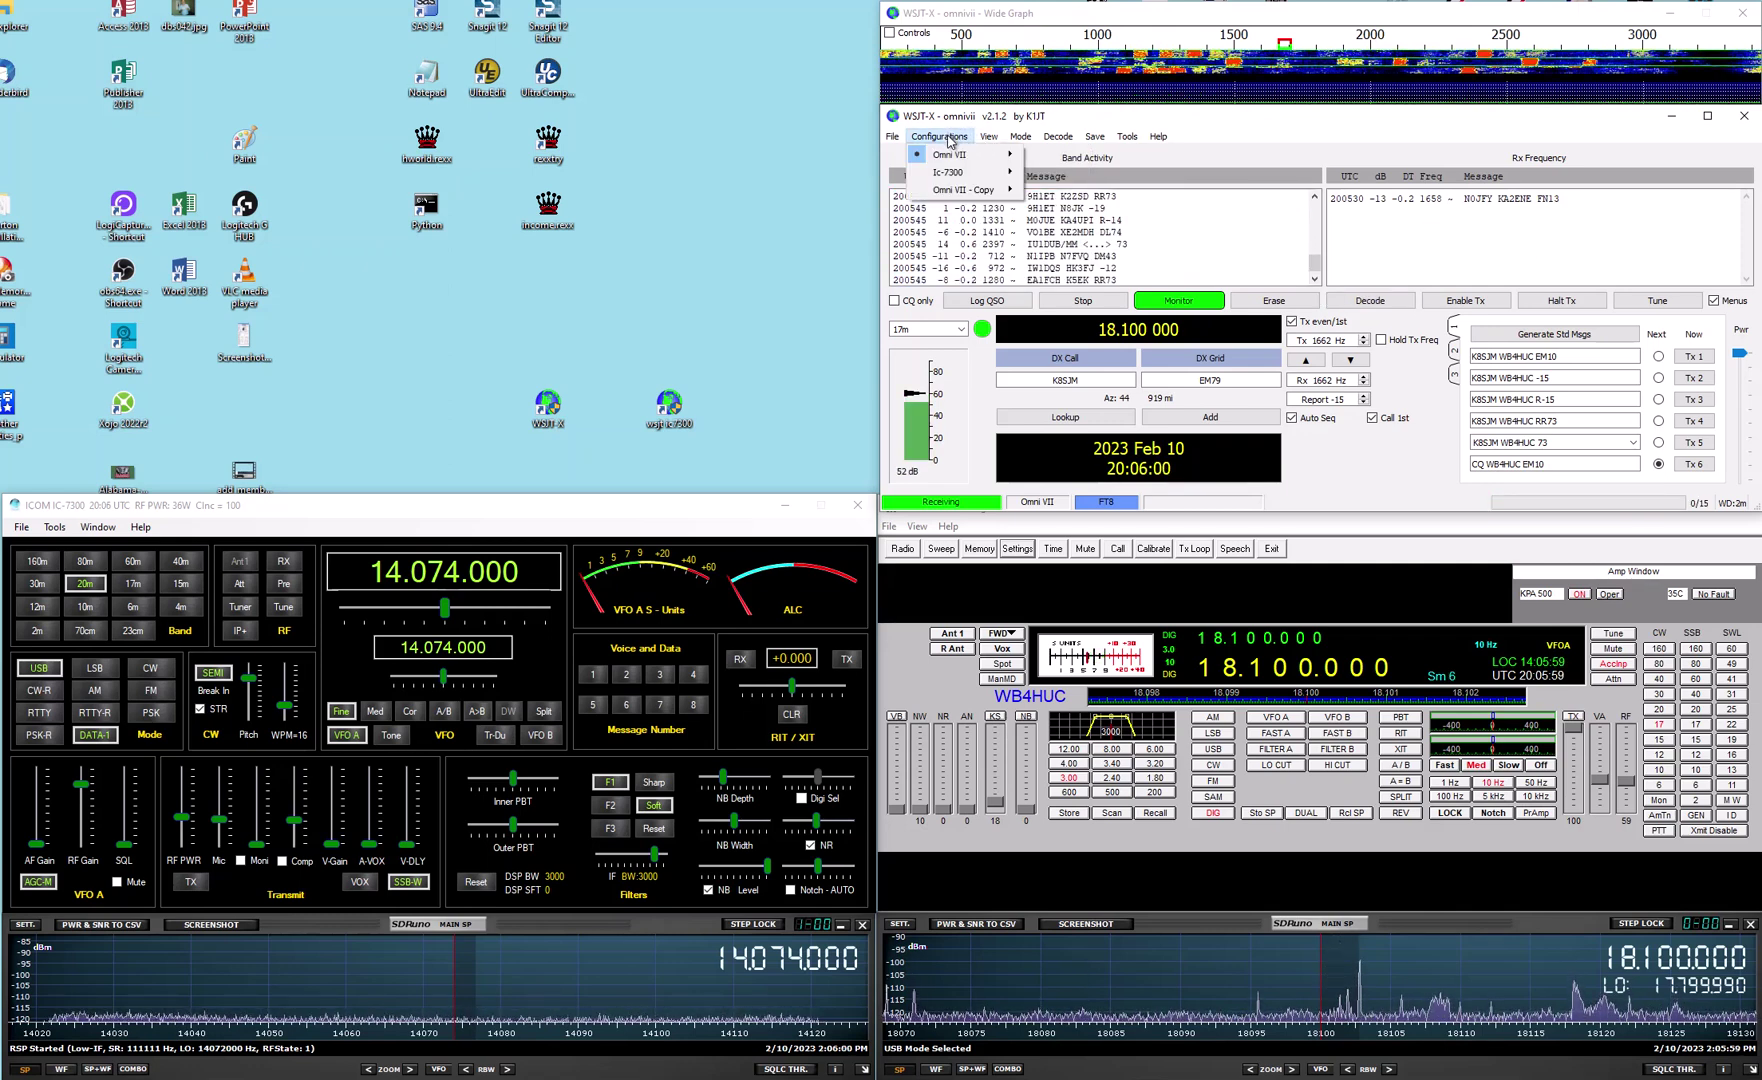
mouse_move(940, 194)
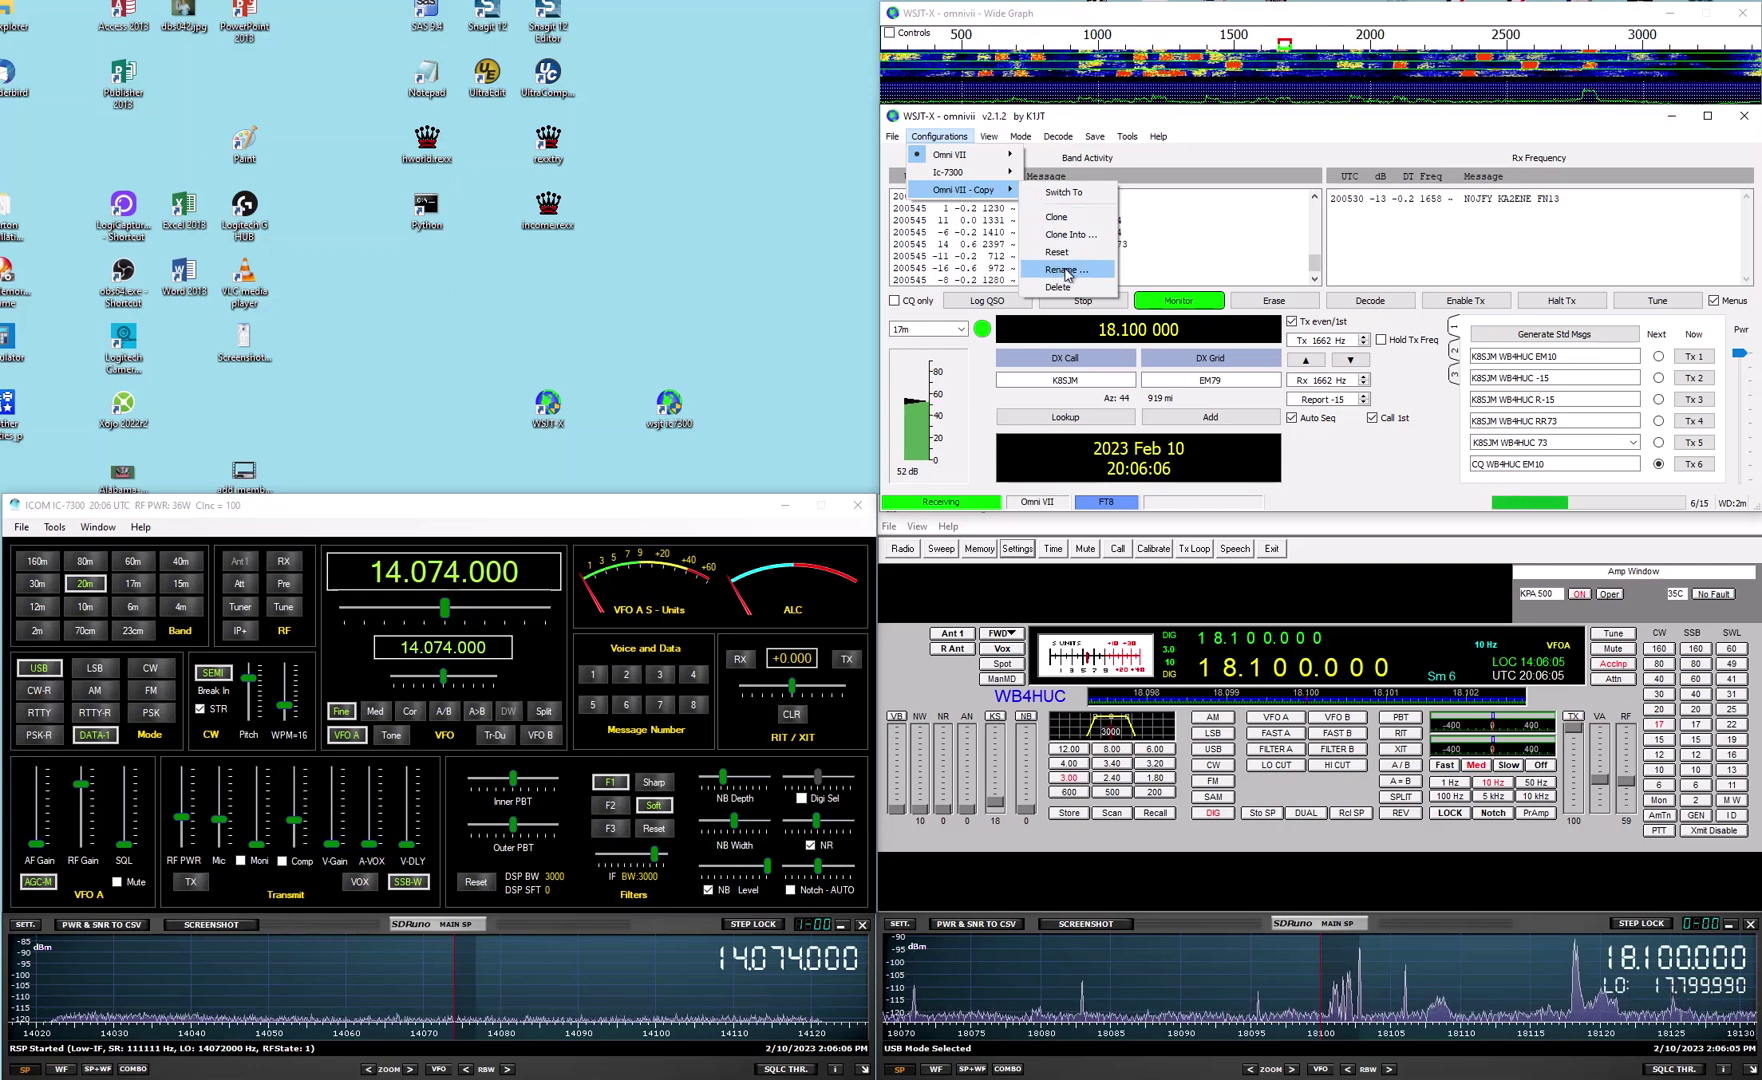
left_click(1065, 270)
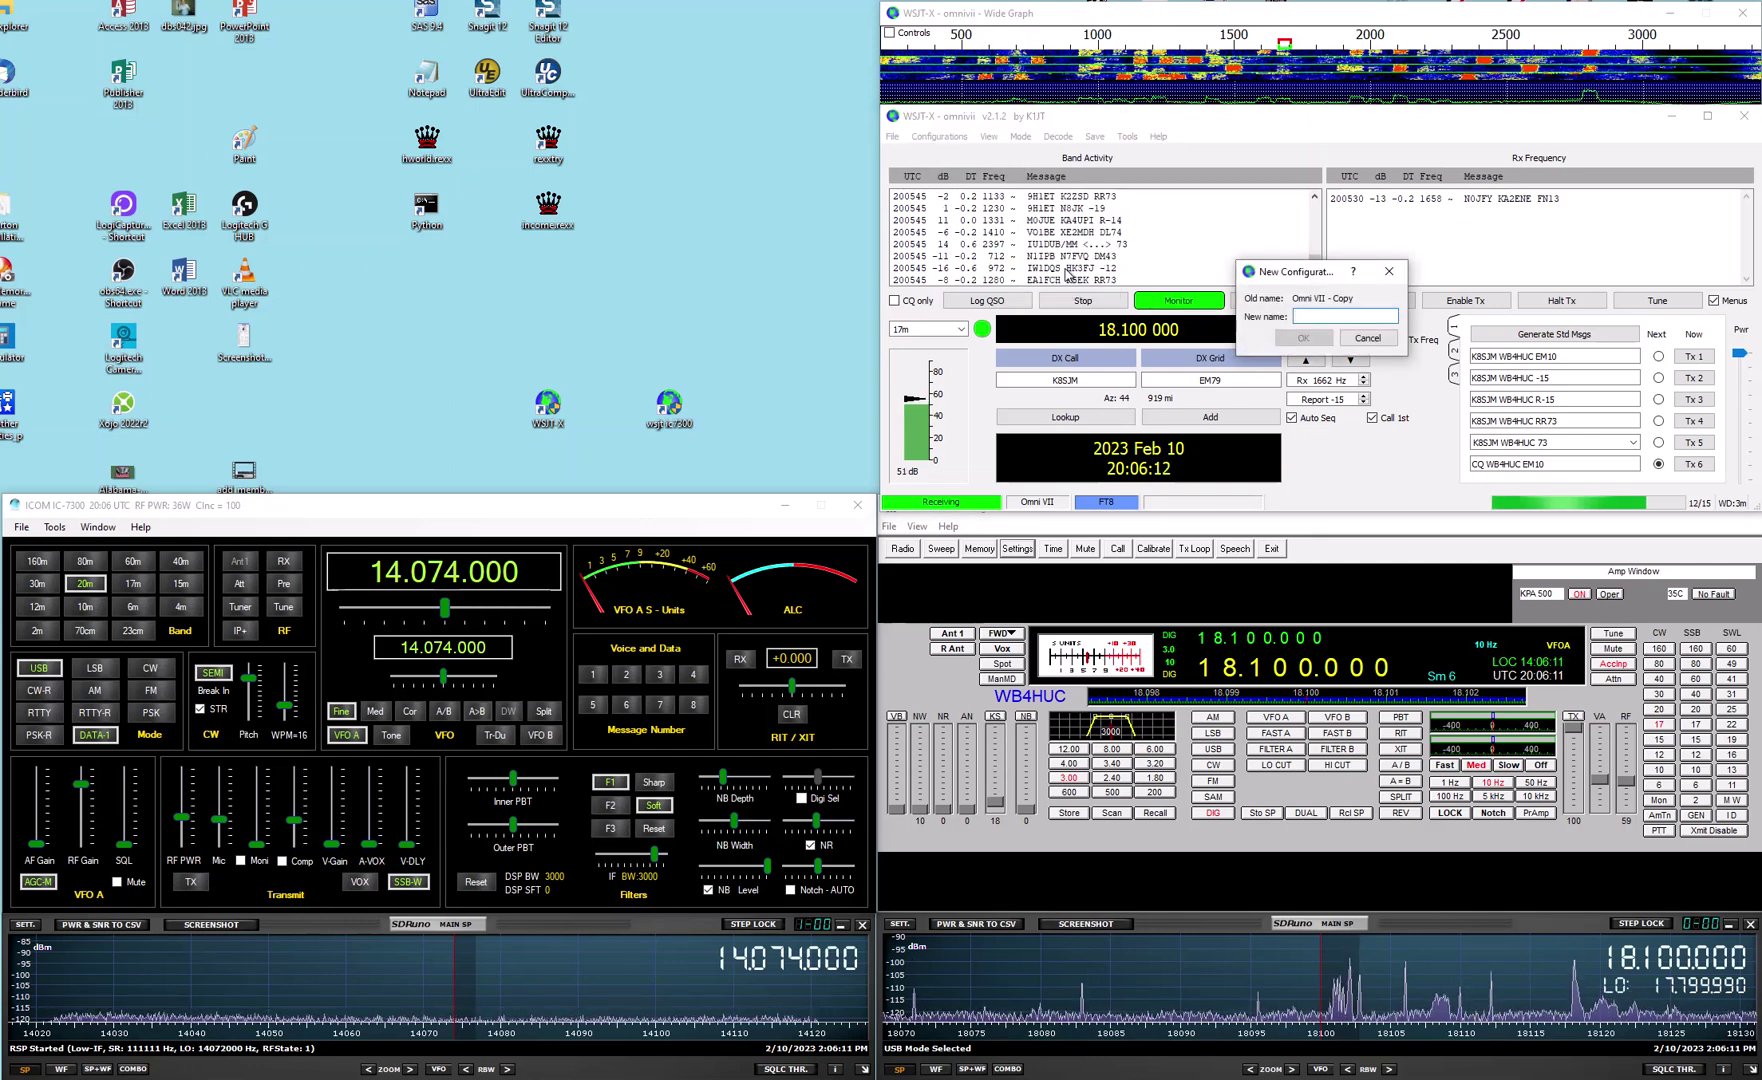
type("Om")
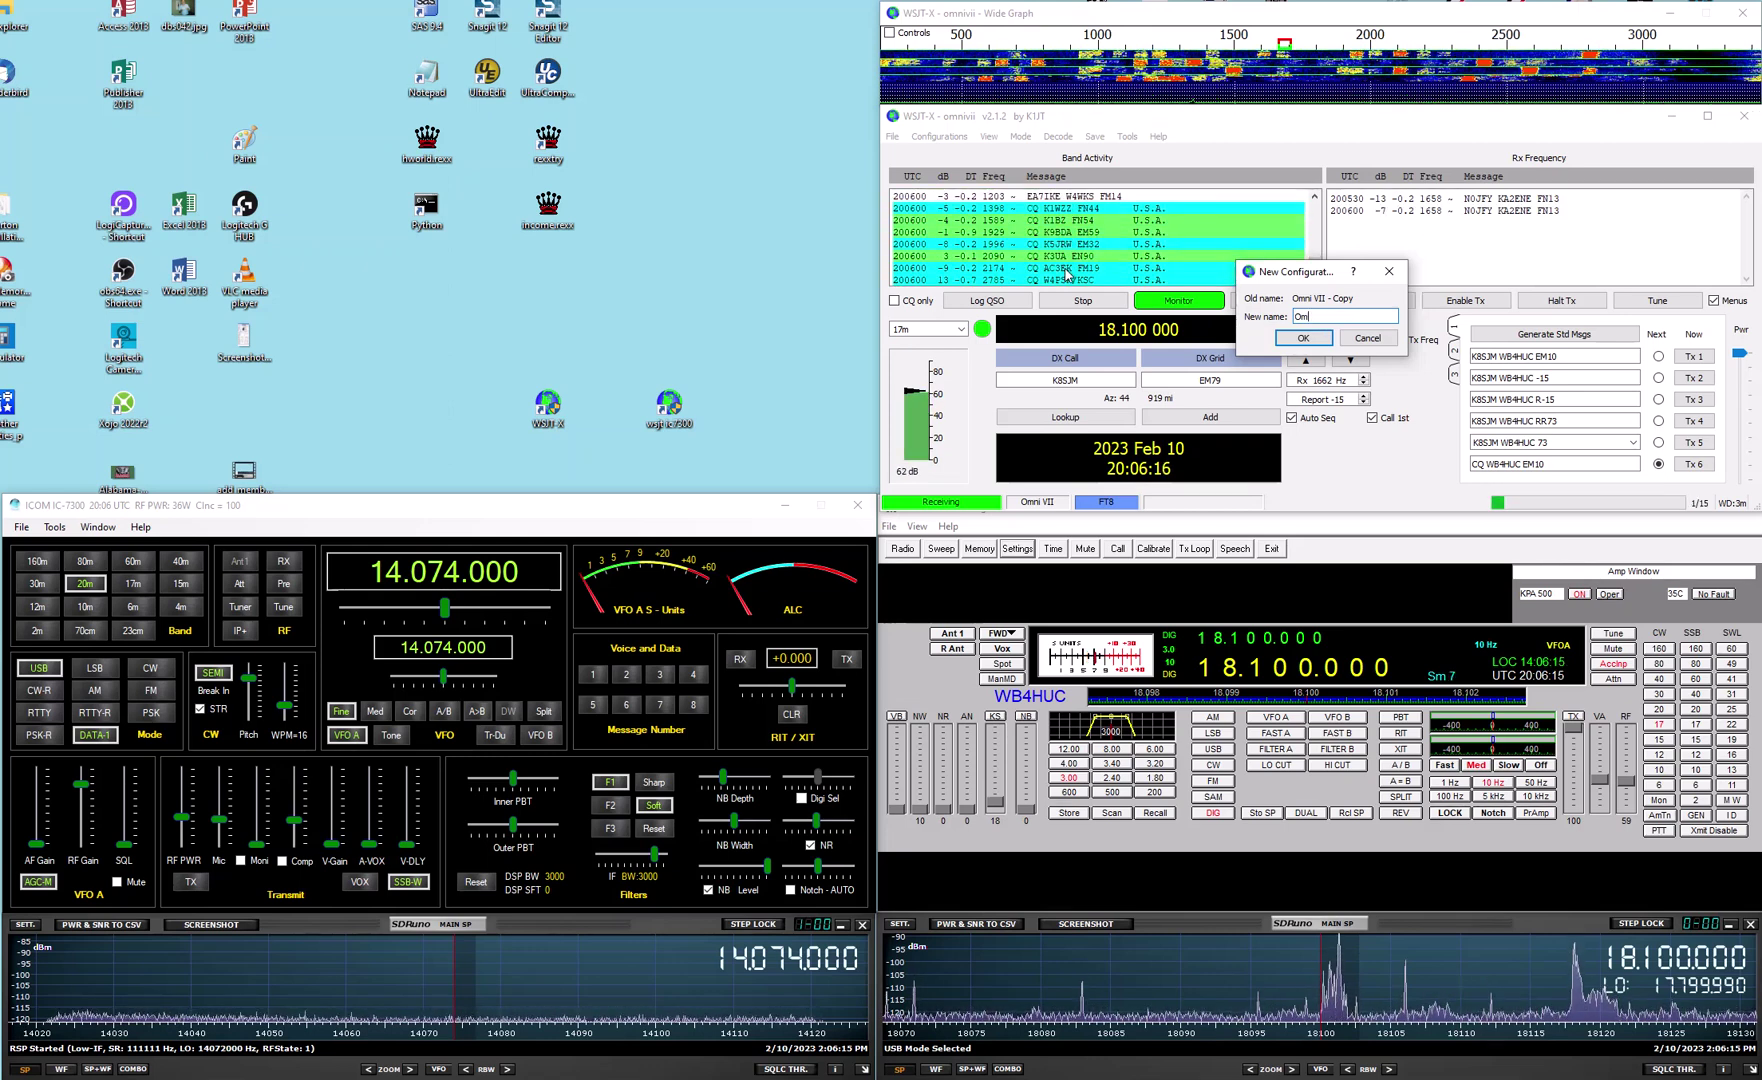
type("ni VII")
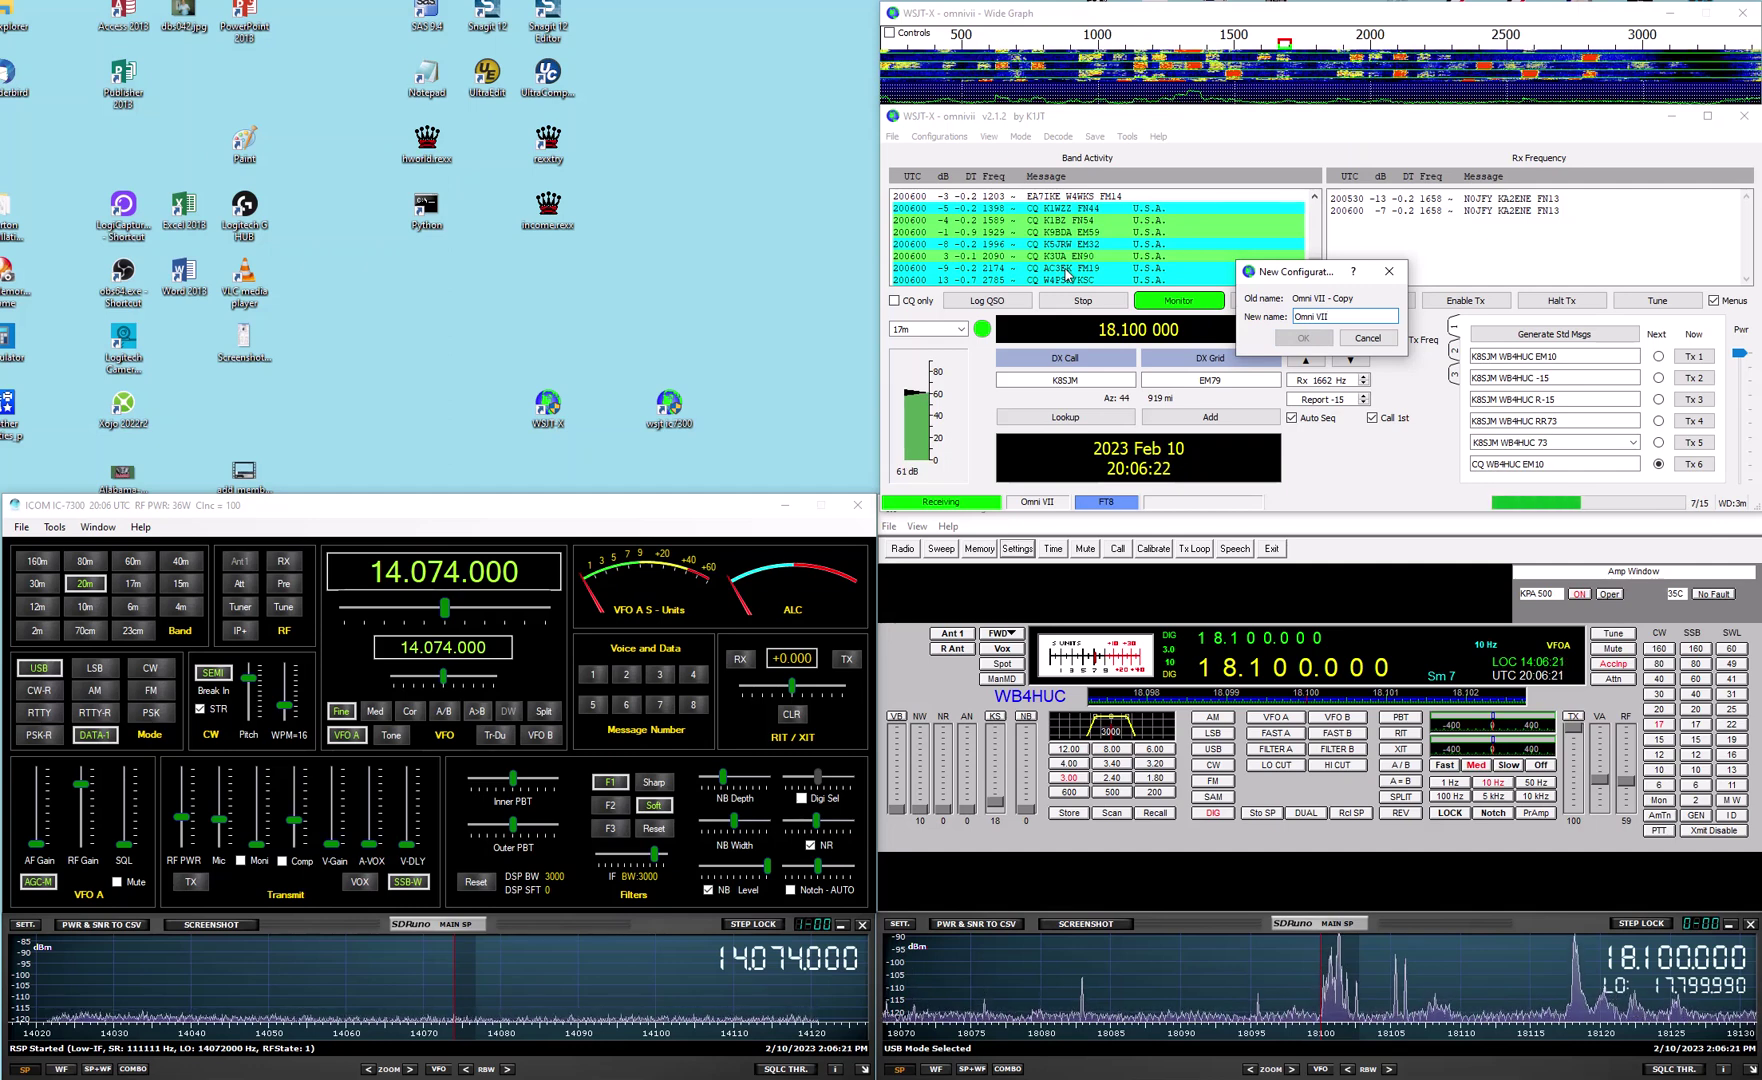
type("Con")
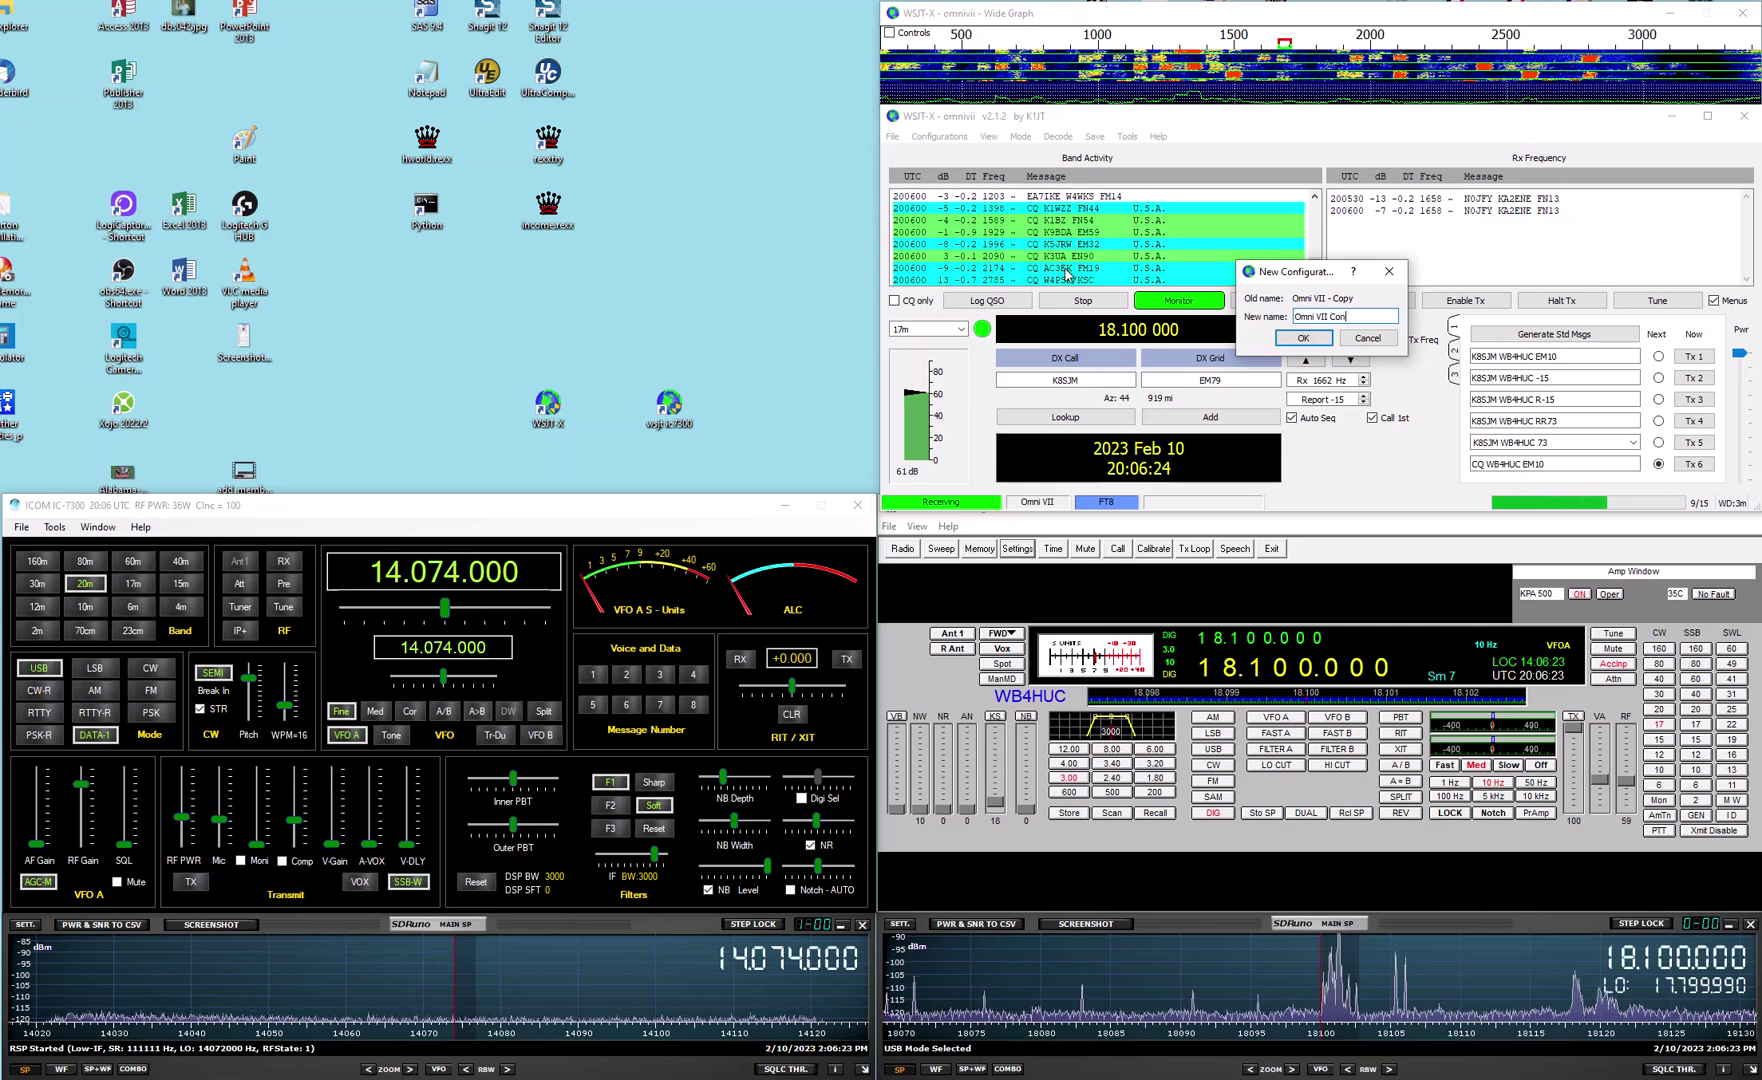
type("f 2")
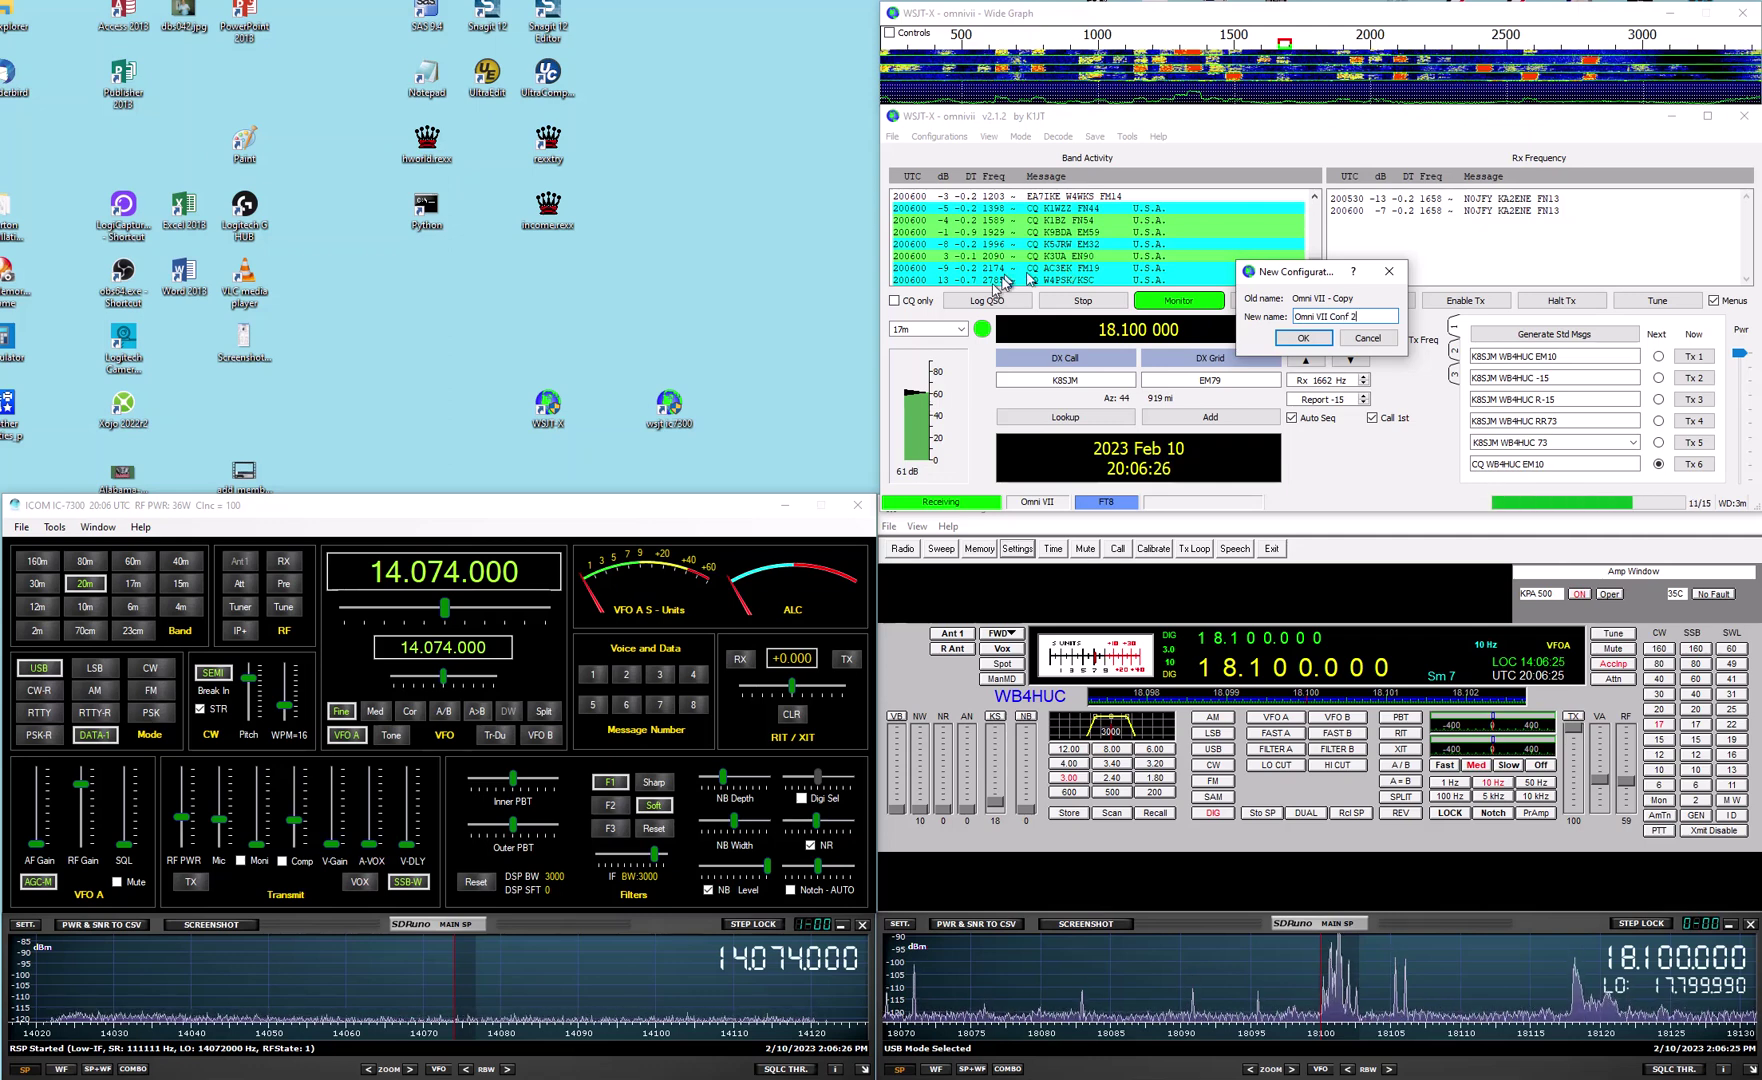
left_click(1317, 342)
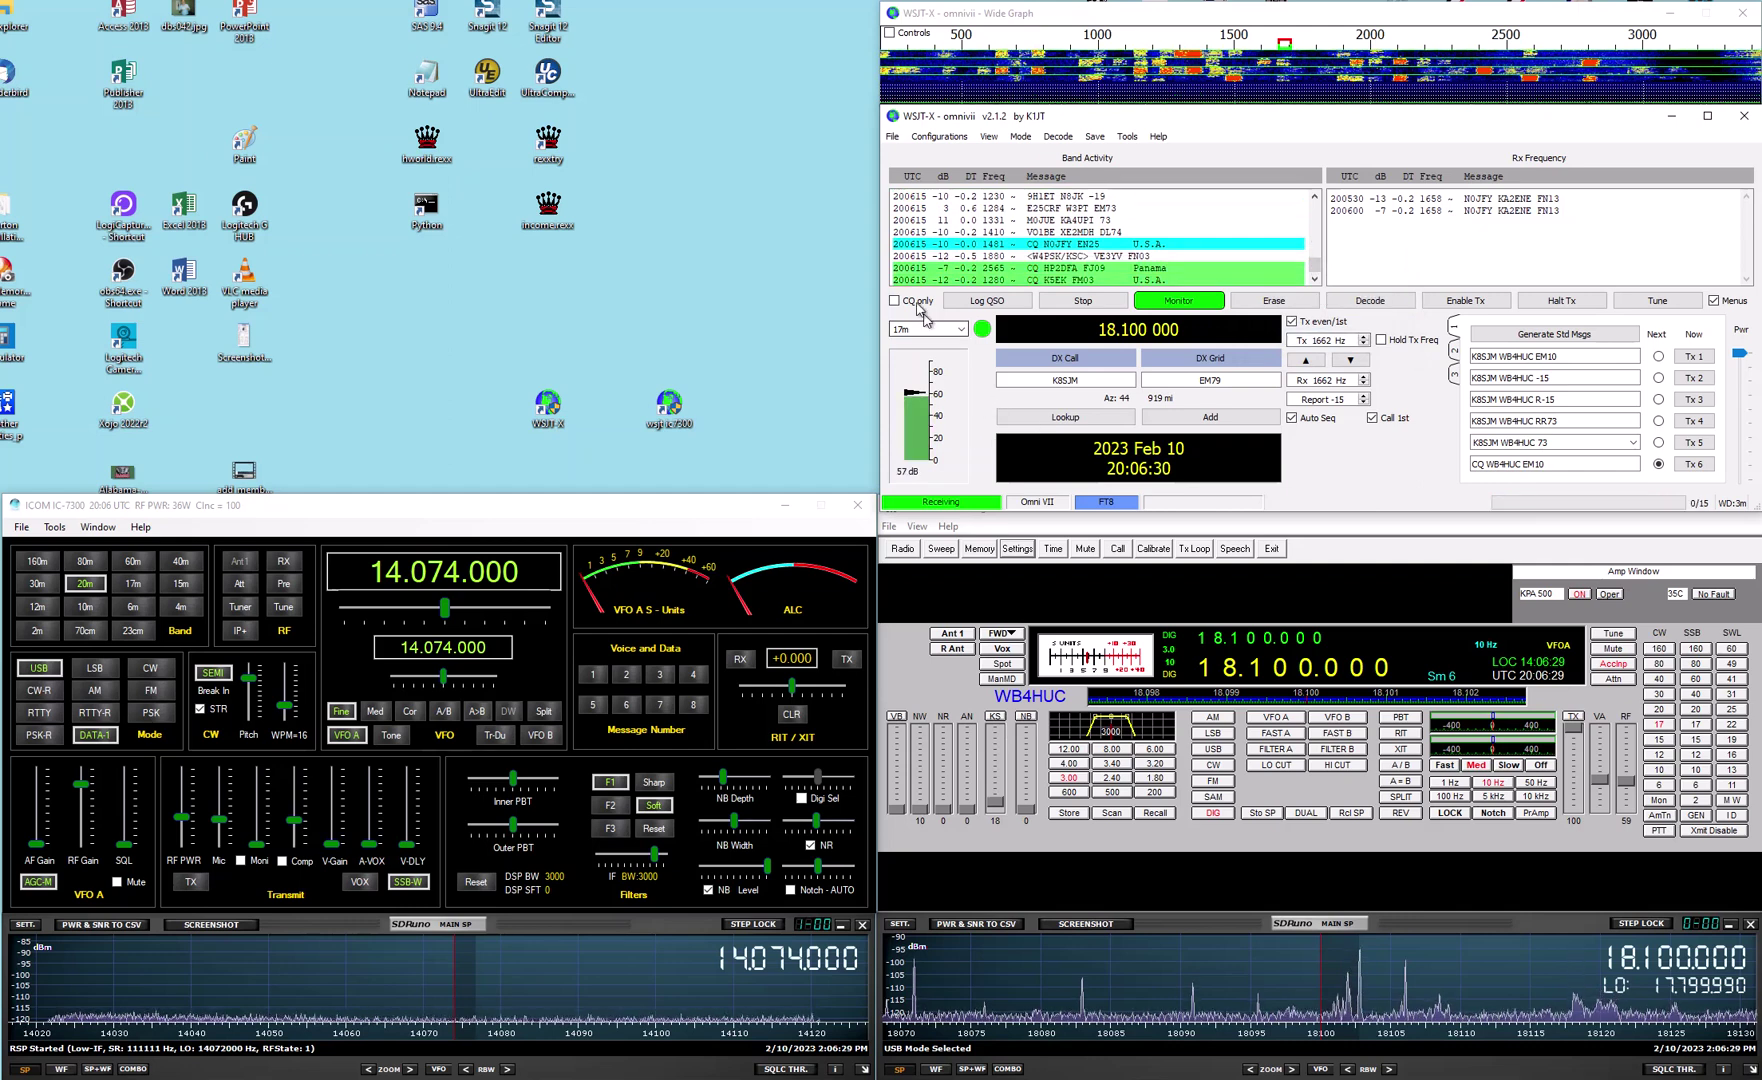
Switch WSJT-X to the Omni VII Conf 2 configuration and start monitoring with the radio tuned to 18.100.000
left_click(949, 138)
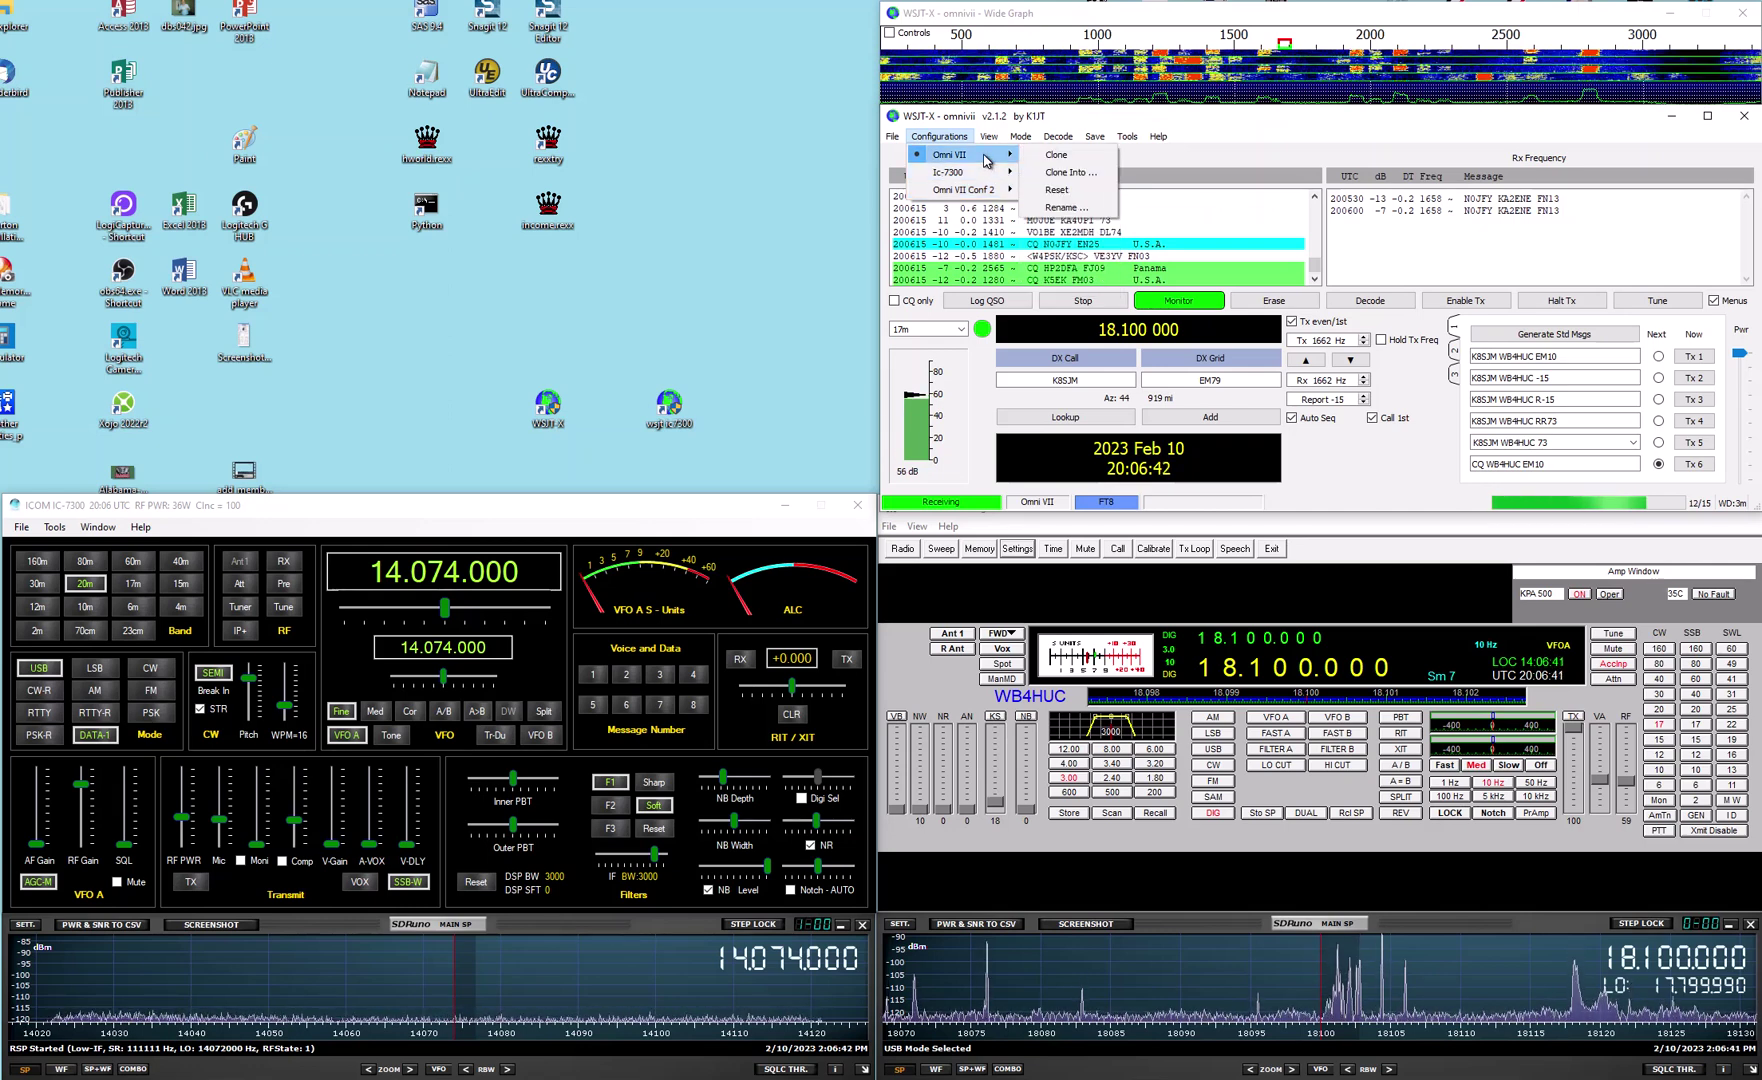
left_click(1050, 192)
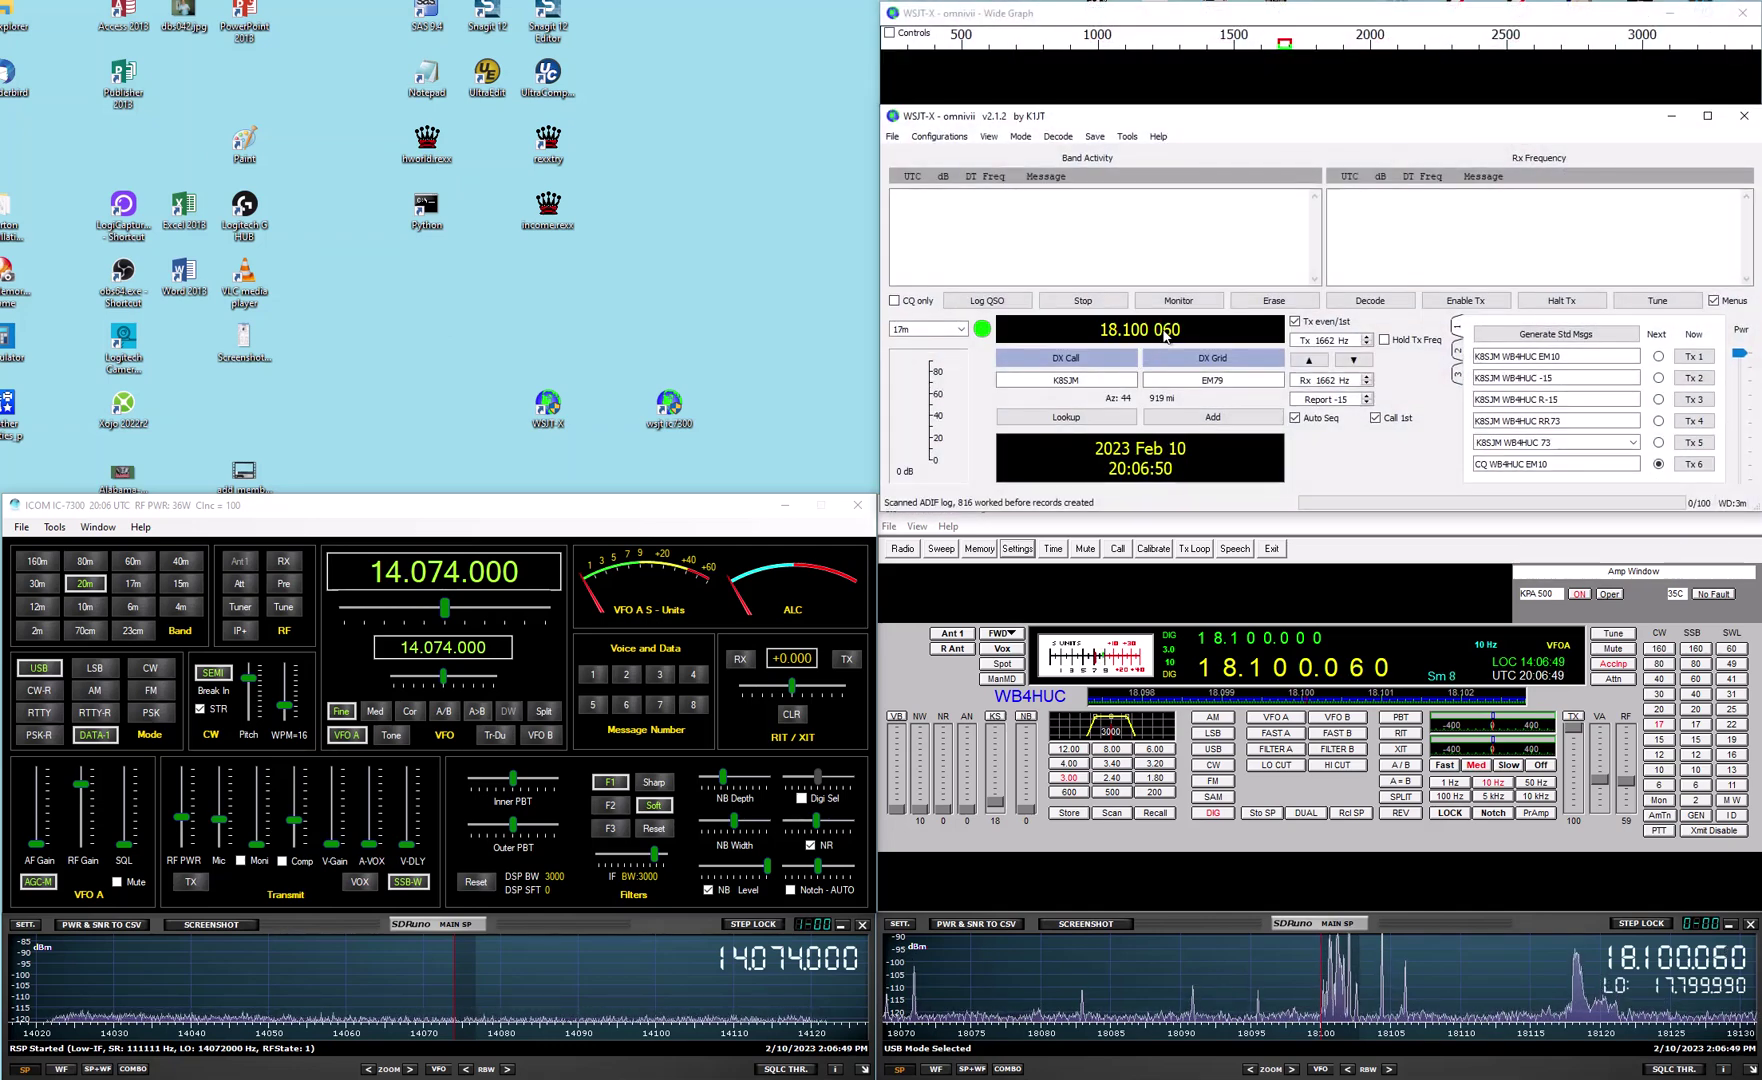
scroll(1355, 672, "down", 6)
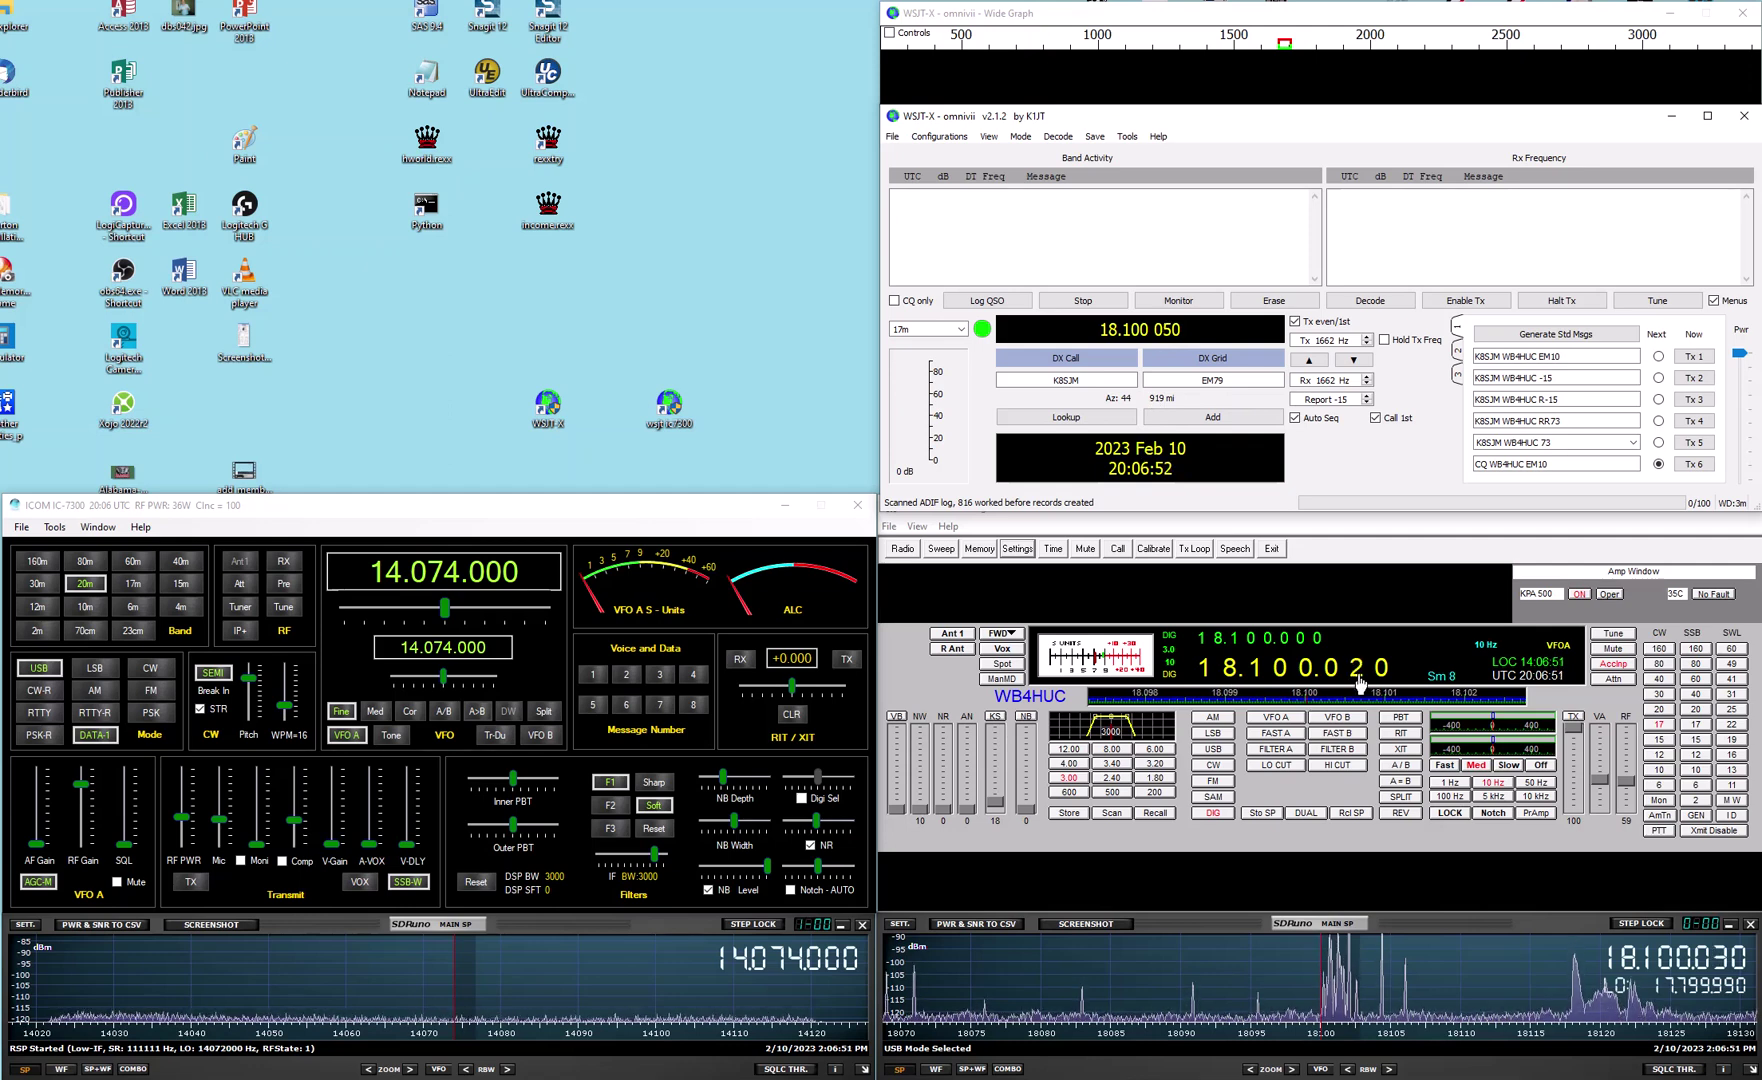
left_click(1150, 302)
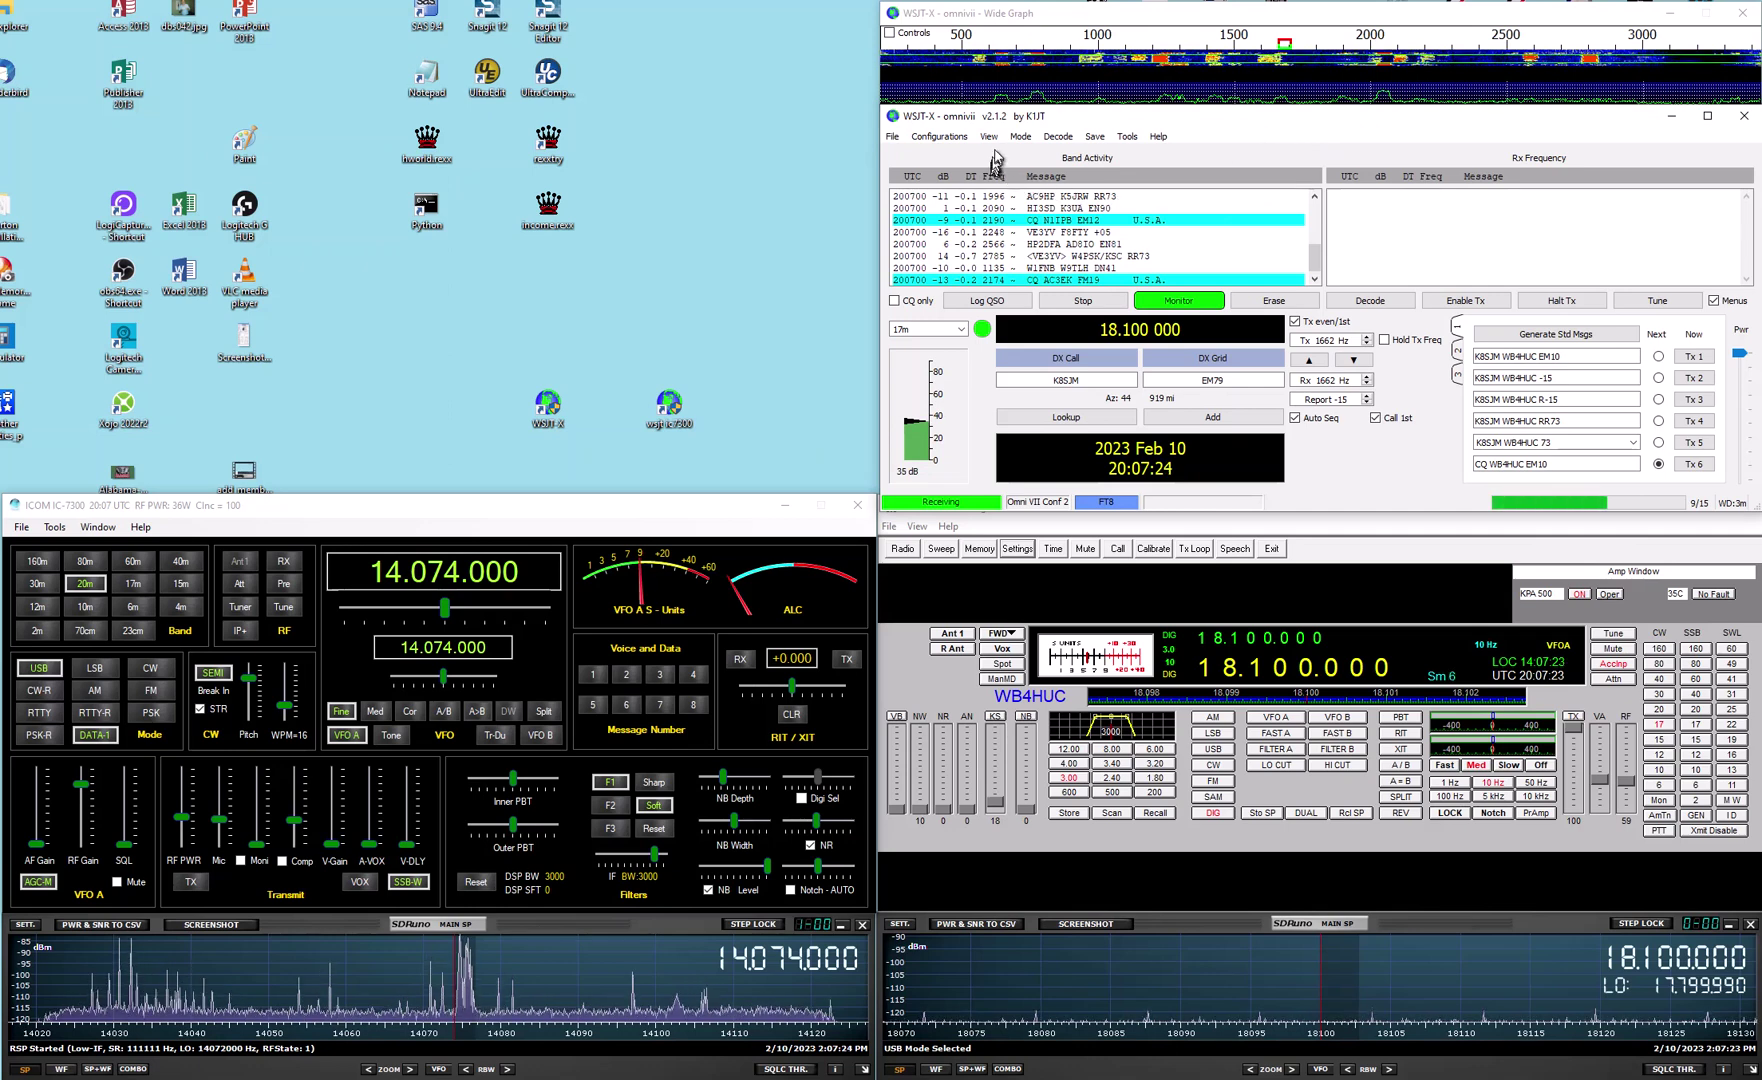
Switch WSJT-X to the Ic-7300 configuration
left_click(940, 137)
mouse_move(960, 174)
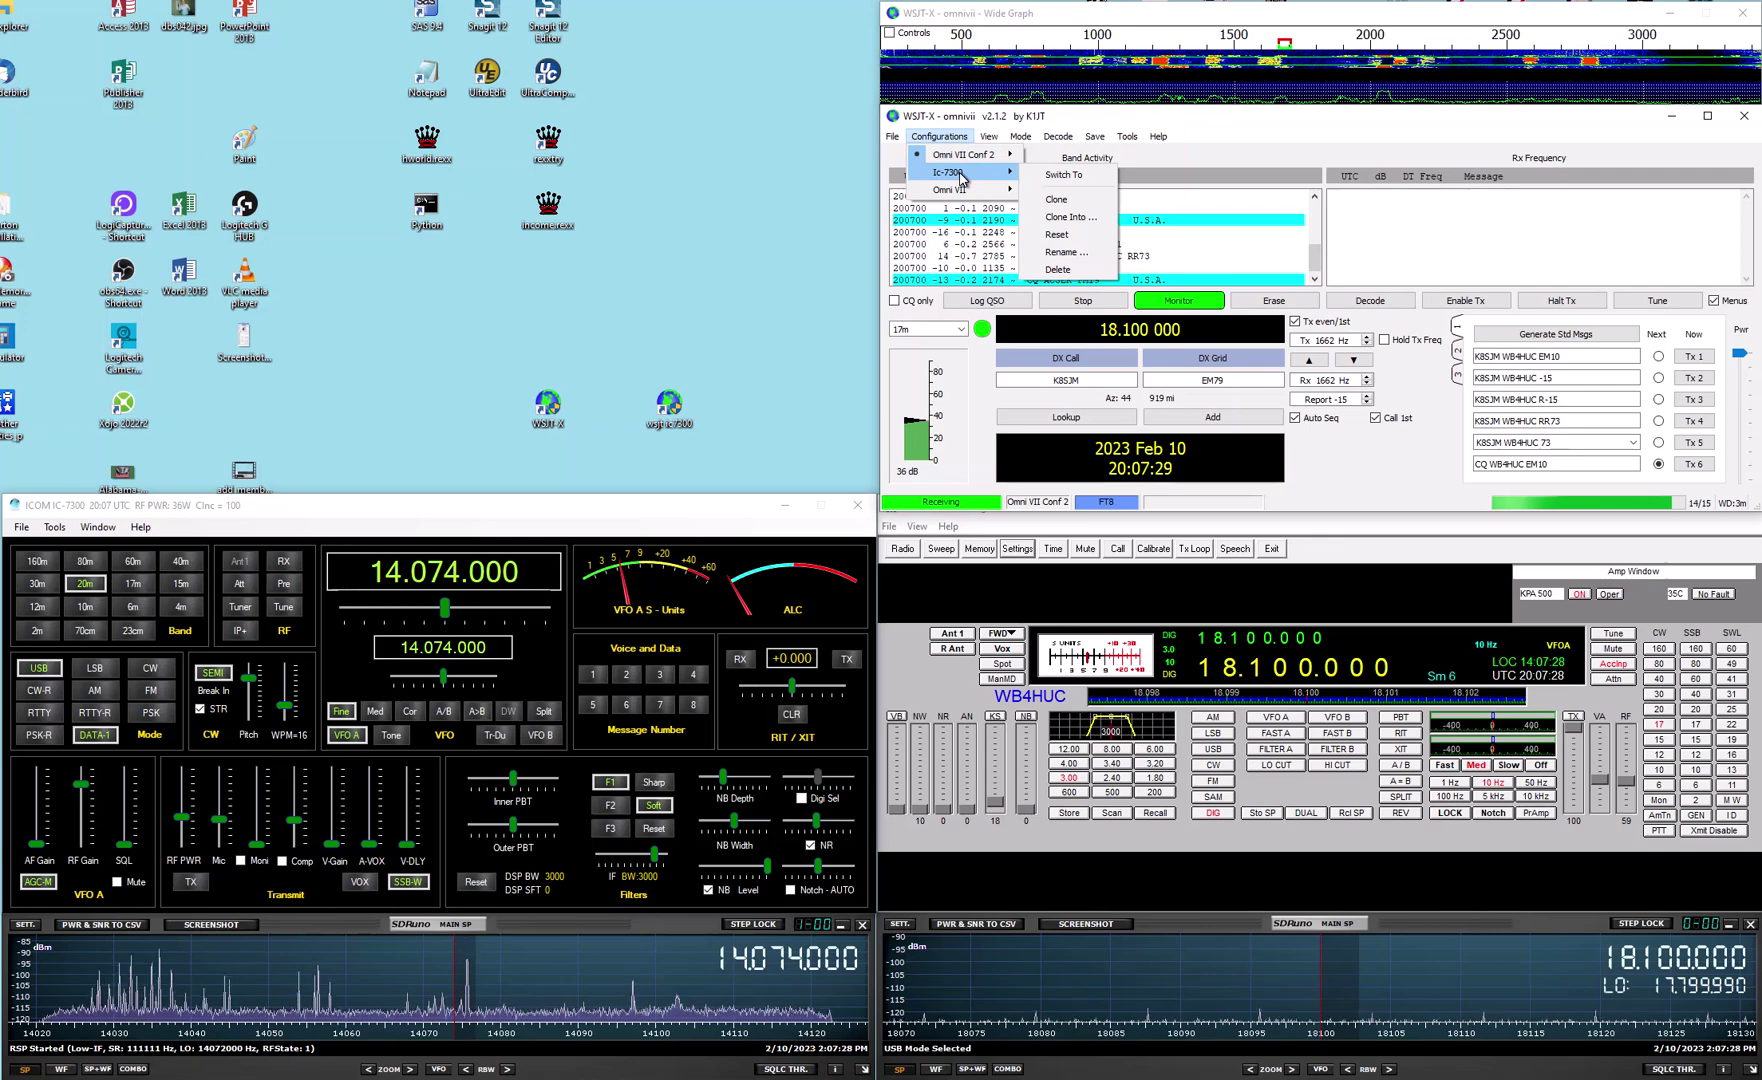
left_click(1050, 176)
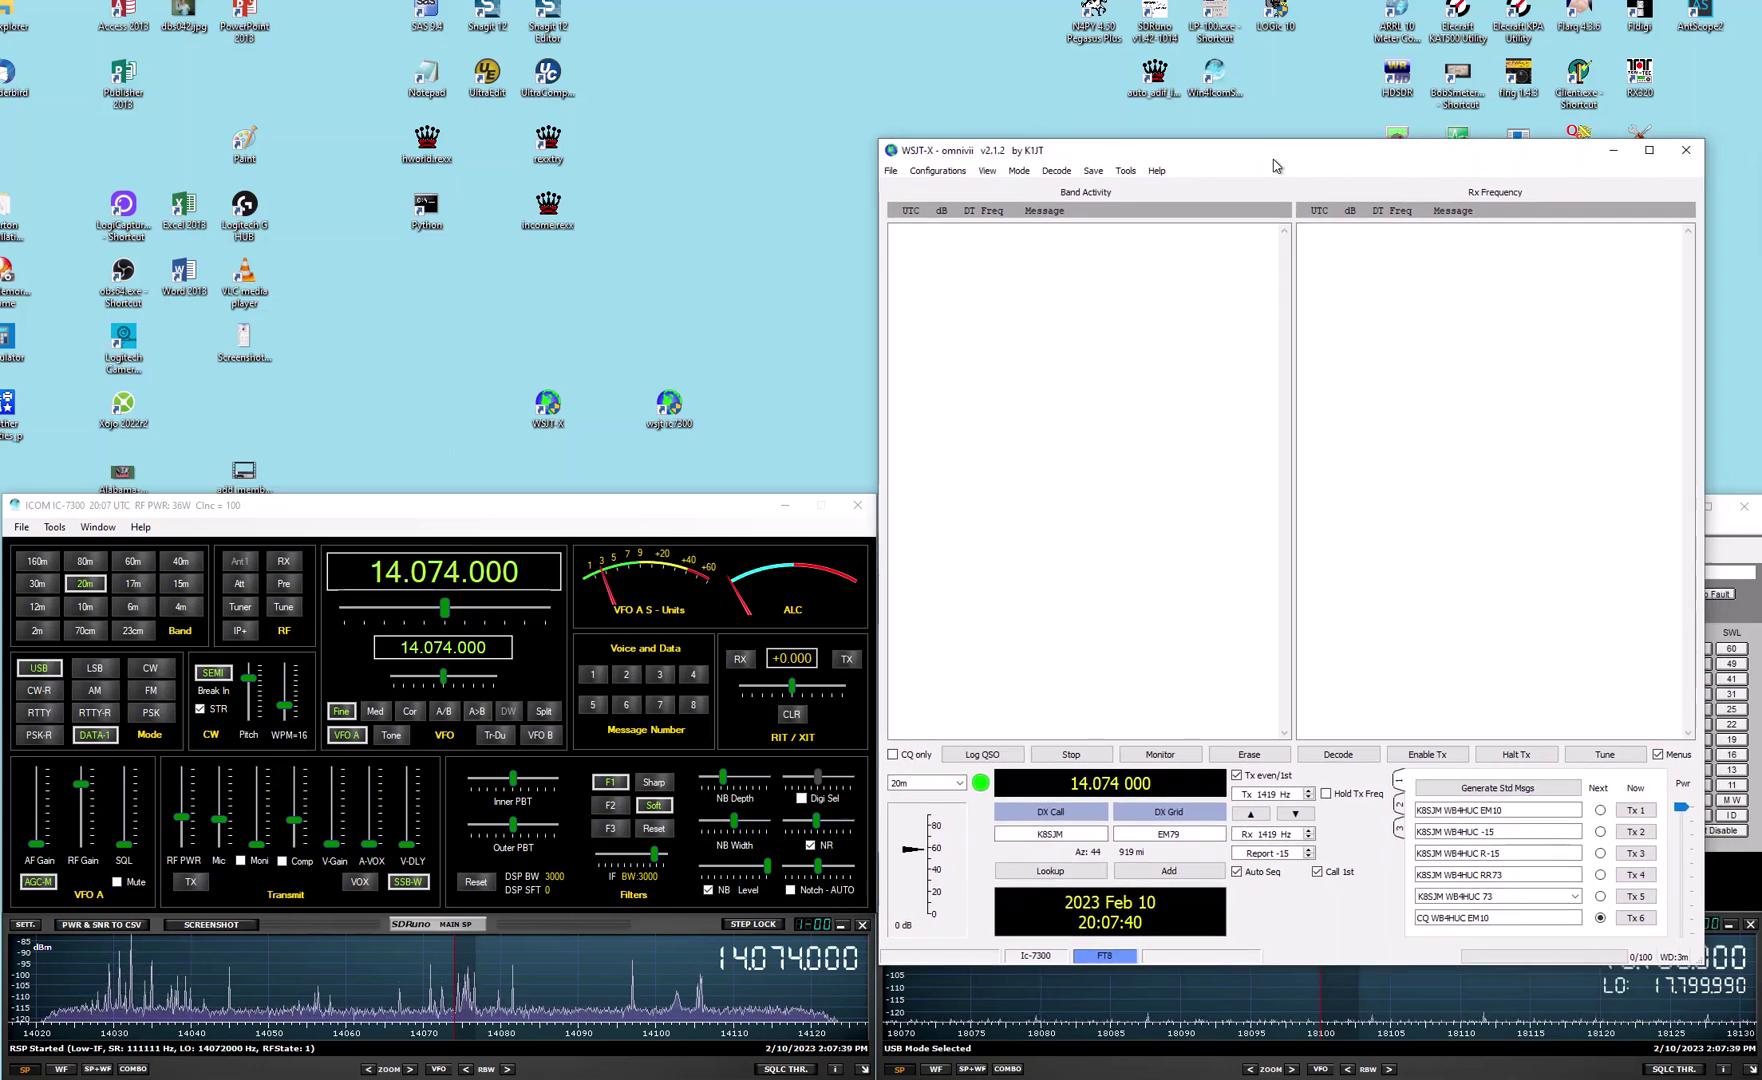
Move the WSJT-X main window up and resize it to fill the space above the Omni VII control window
left_click_drag(1275, 165, 1280, 54)
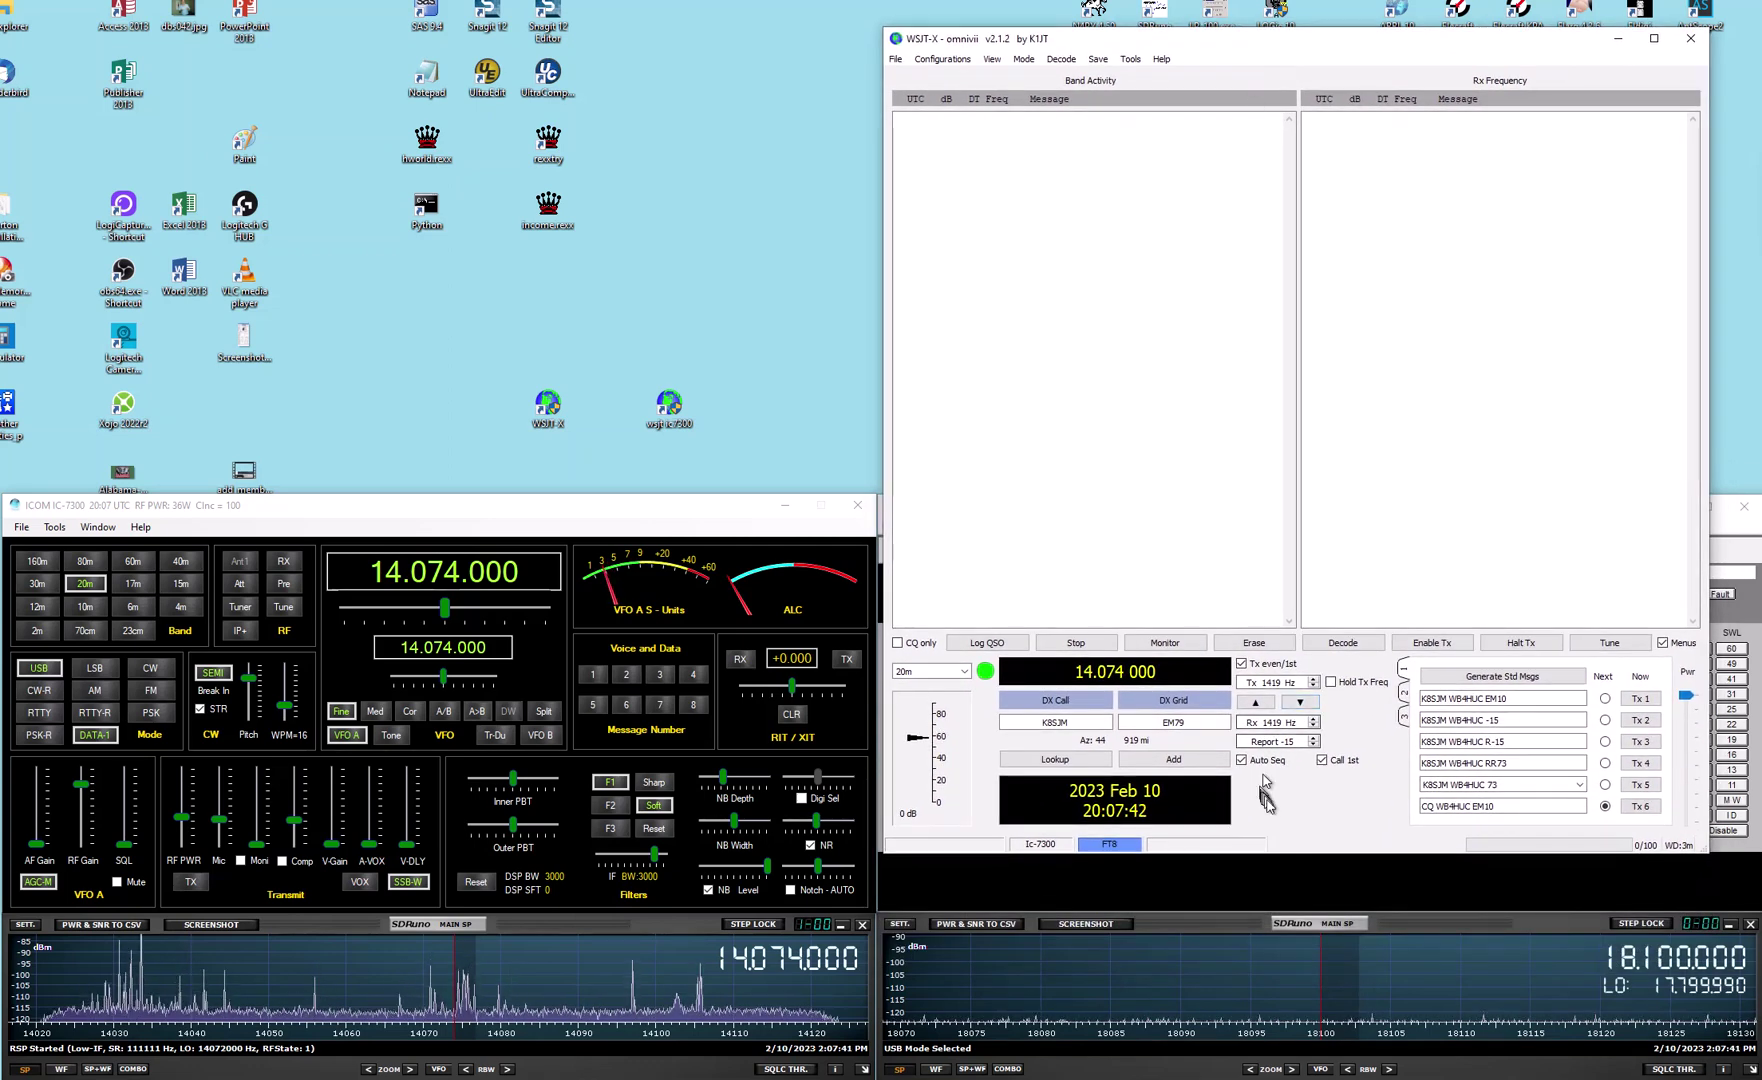
left_click_drag(1294, 853, 1312, 494)
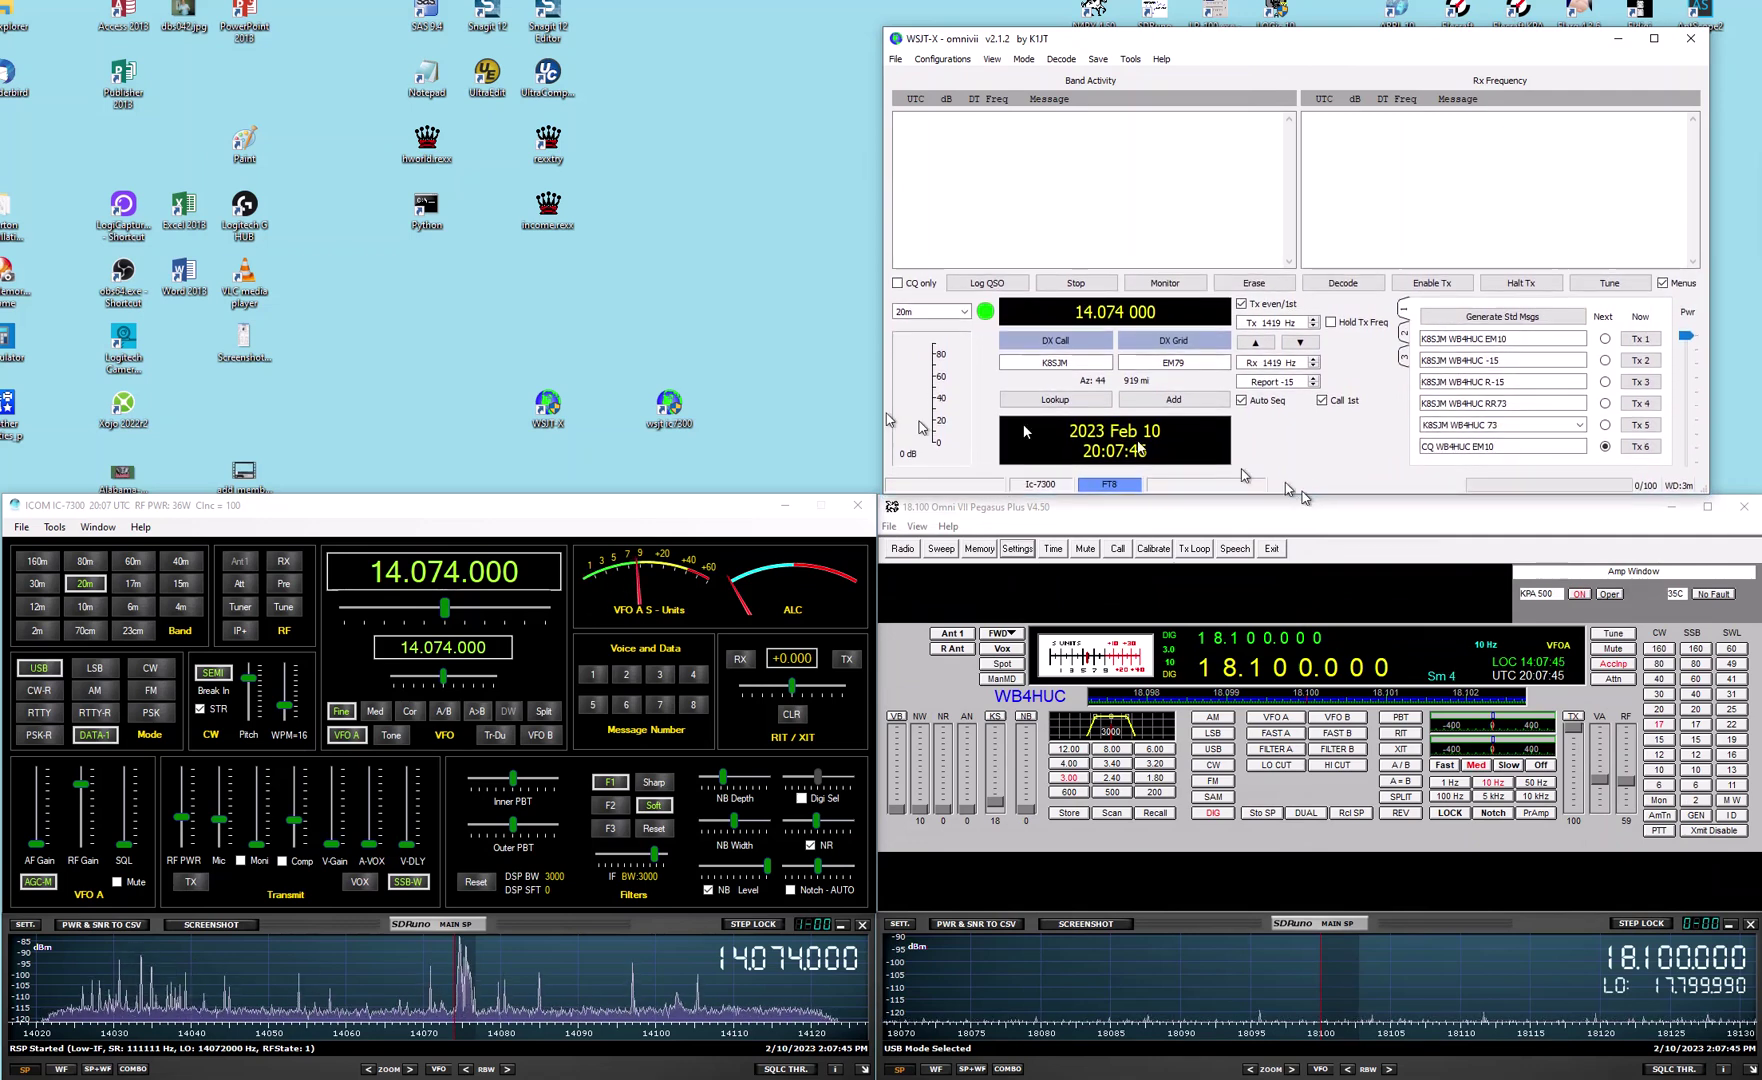
left_click_drag(882, 369, 877, 368)
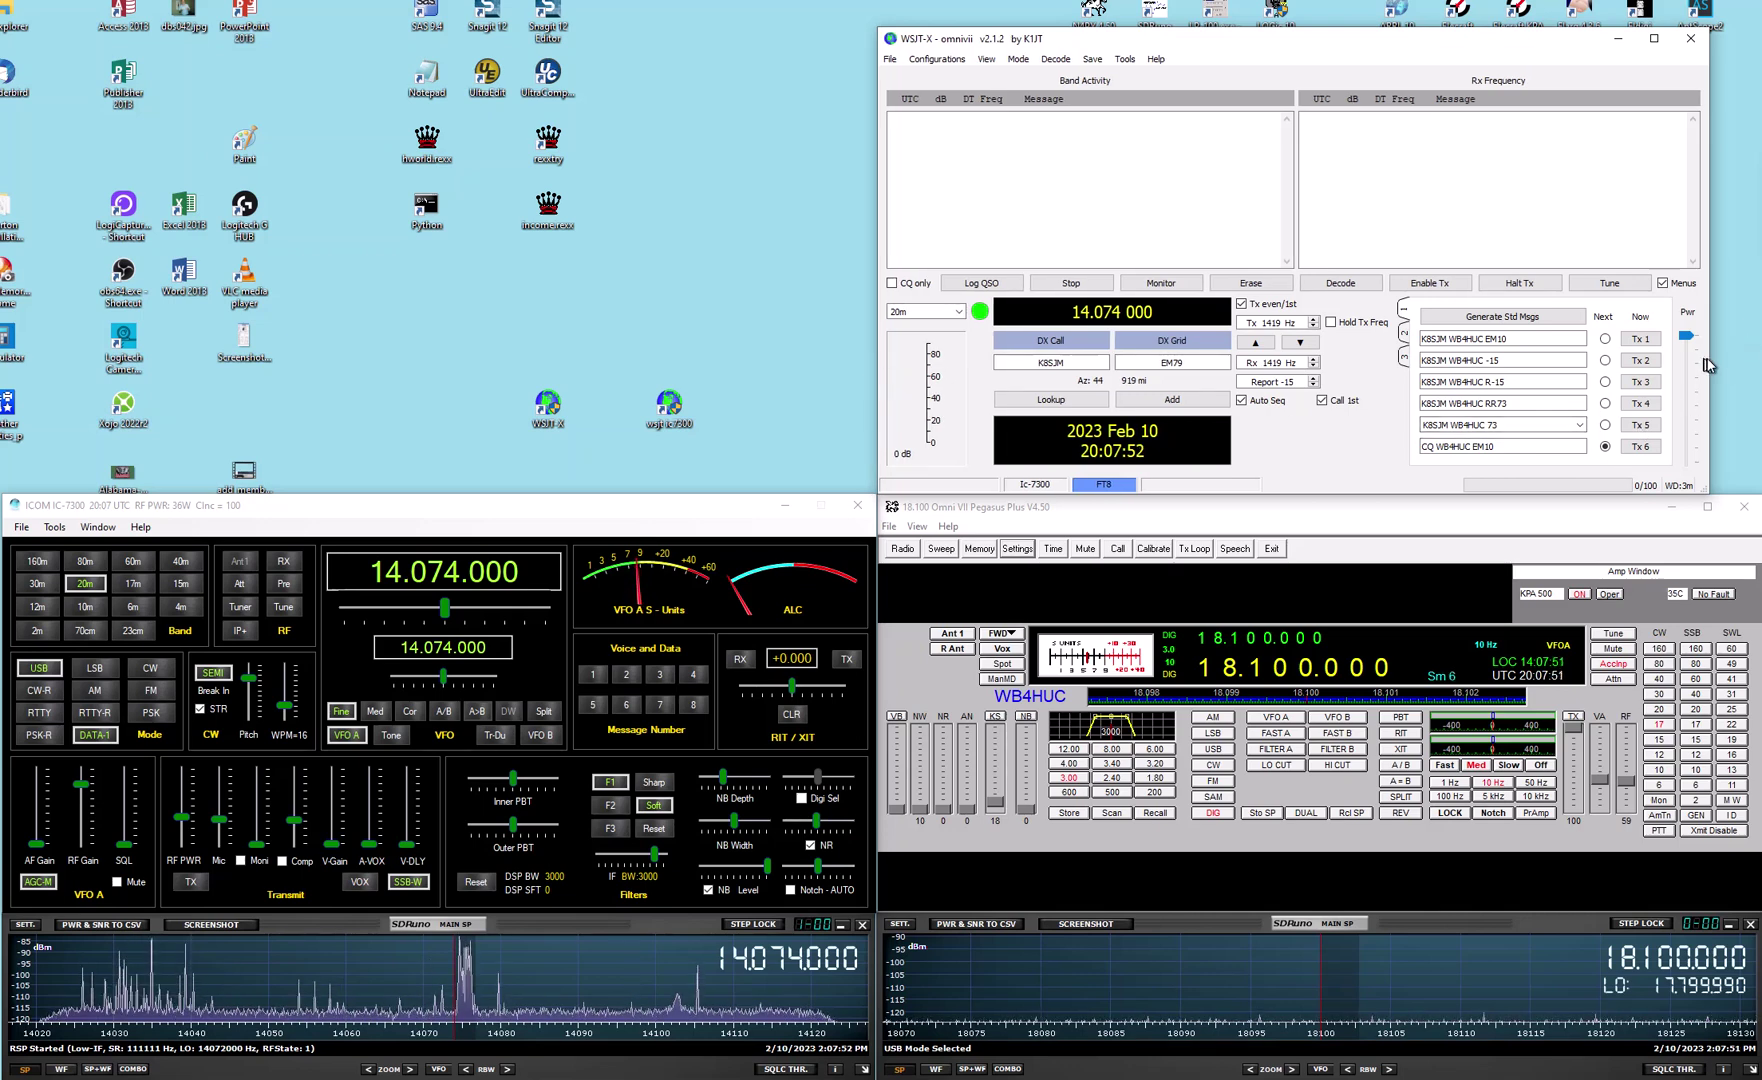
left_click_drag(1712, 357, 1756, 345)
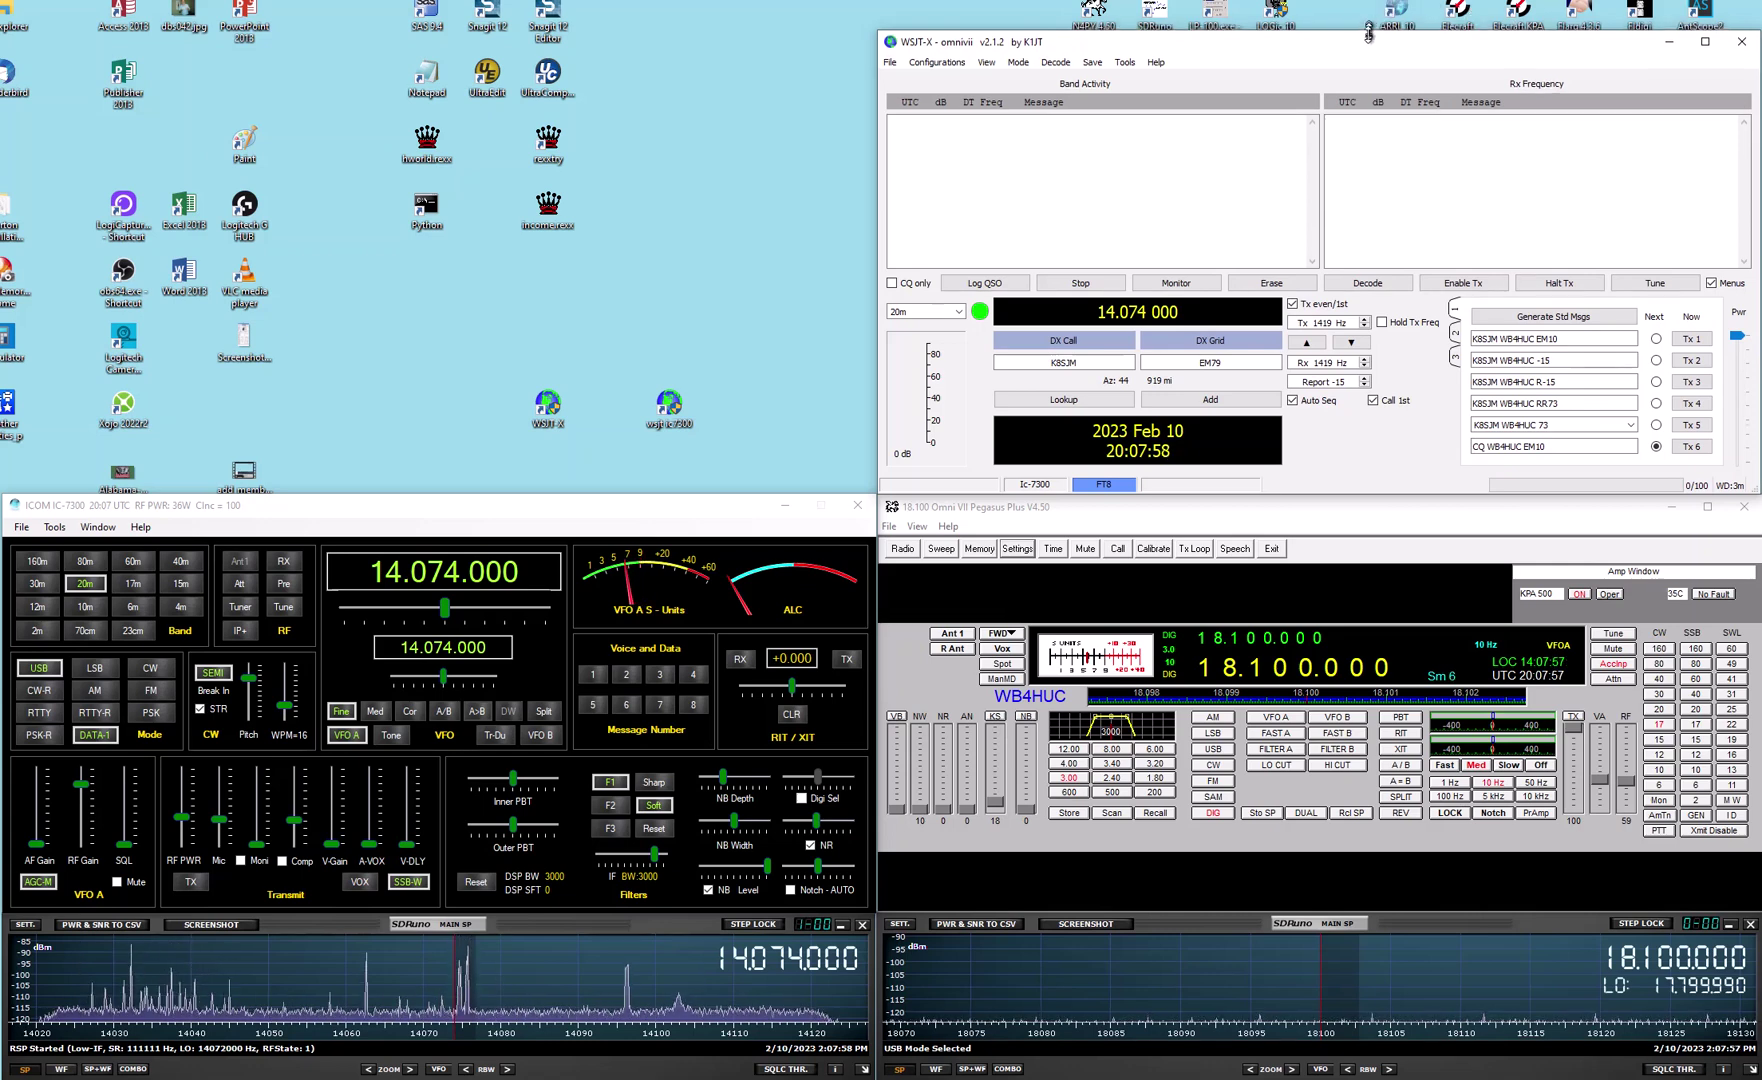
Fit the Wide Graph above the main window at matching width and start monitoring the IC-7300 on 14.074 000
left_click_drag(1370, 28, 1370, 108)
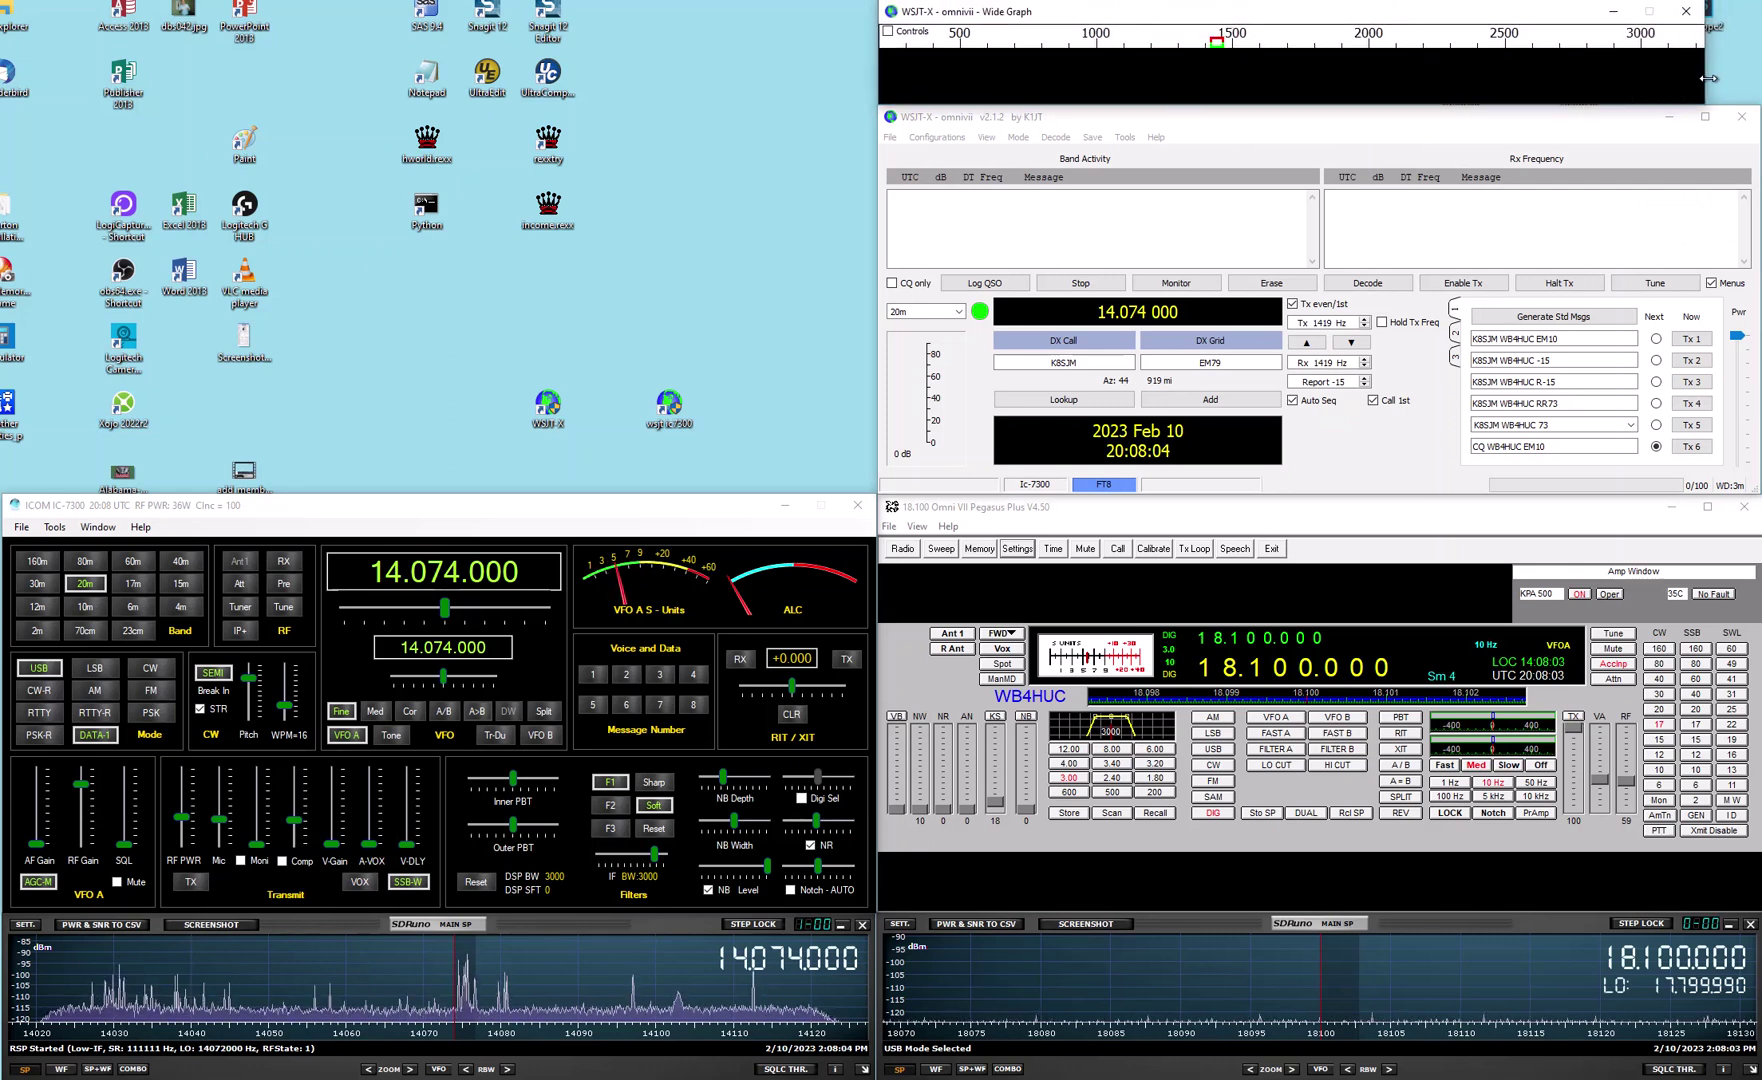
left_click_drag(1710, 79, 1761, 79)
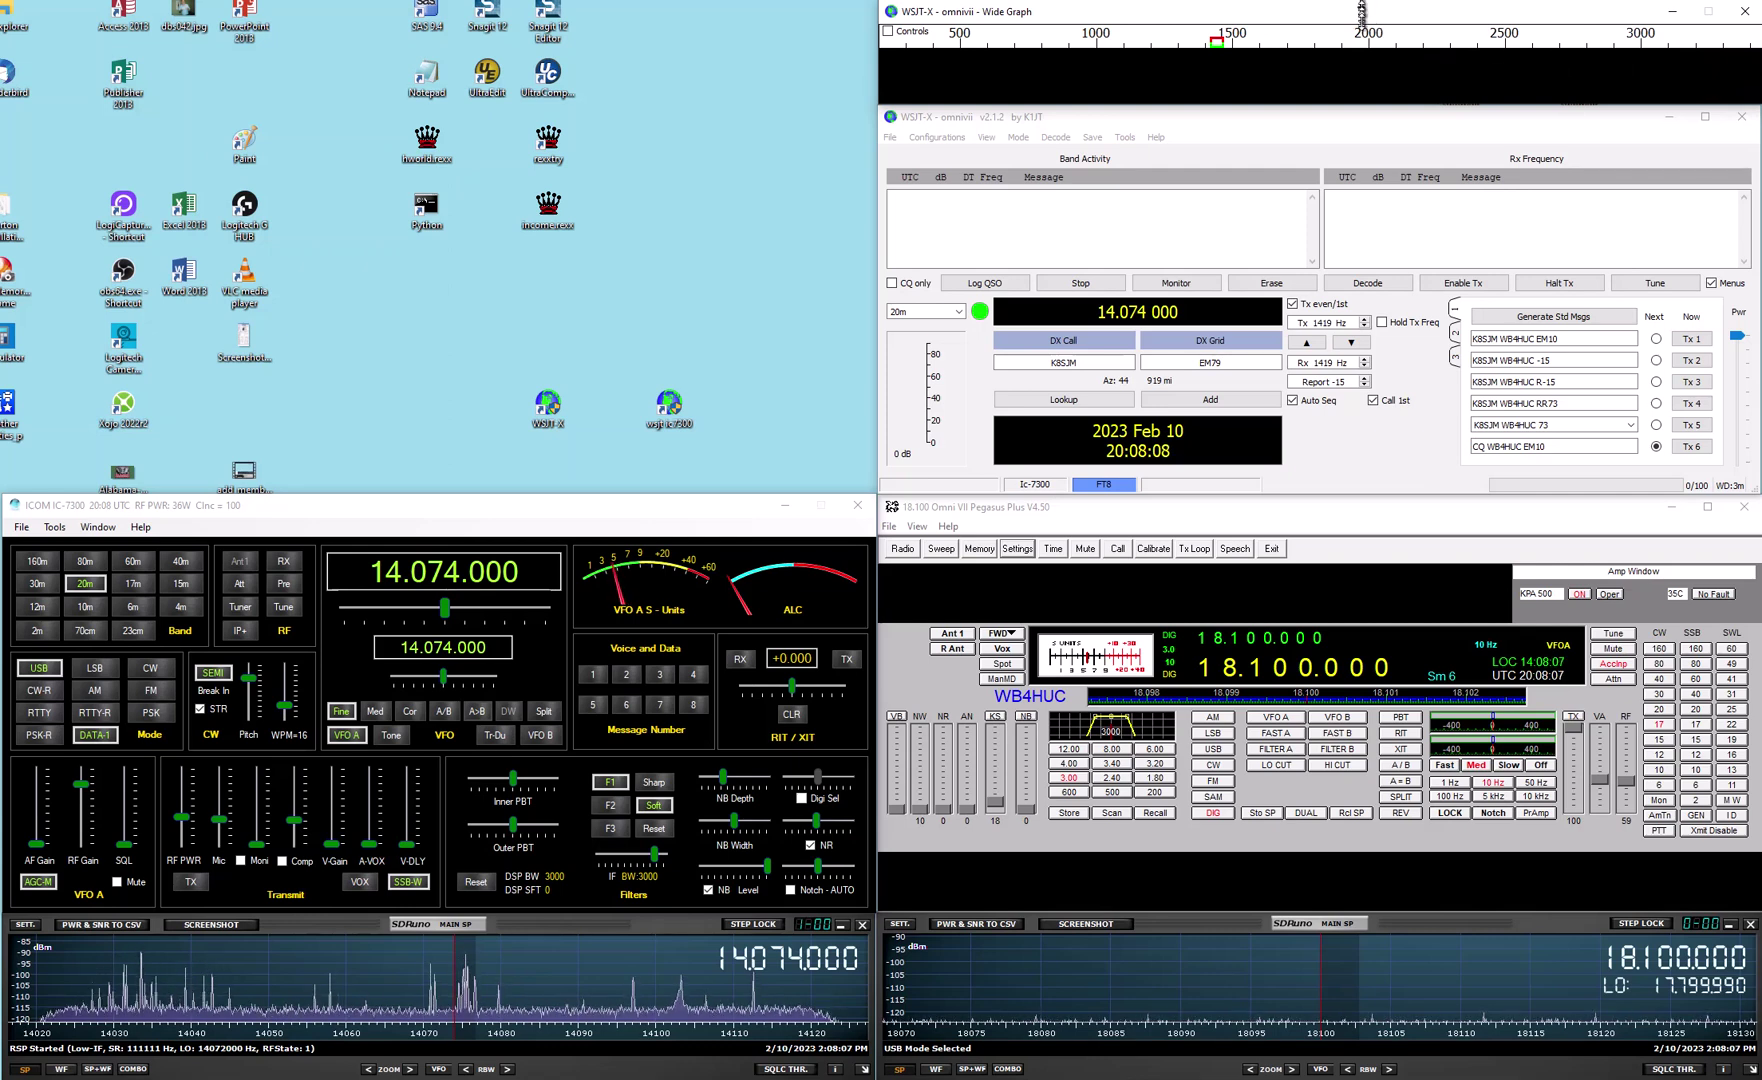
left_click(1176, 283)
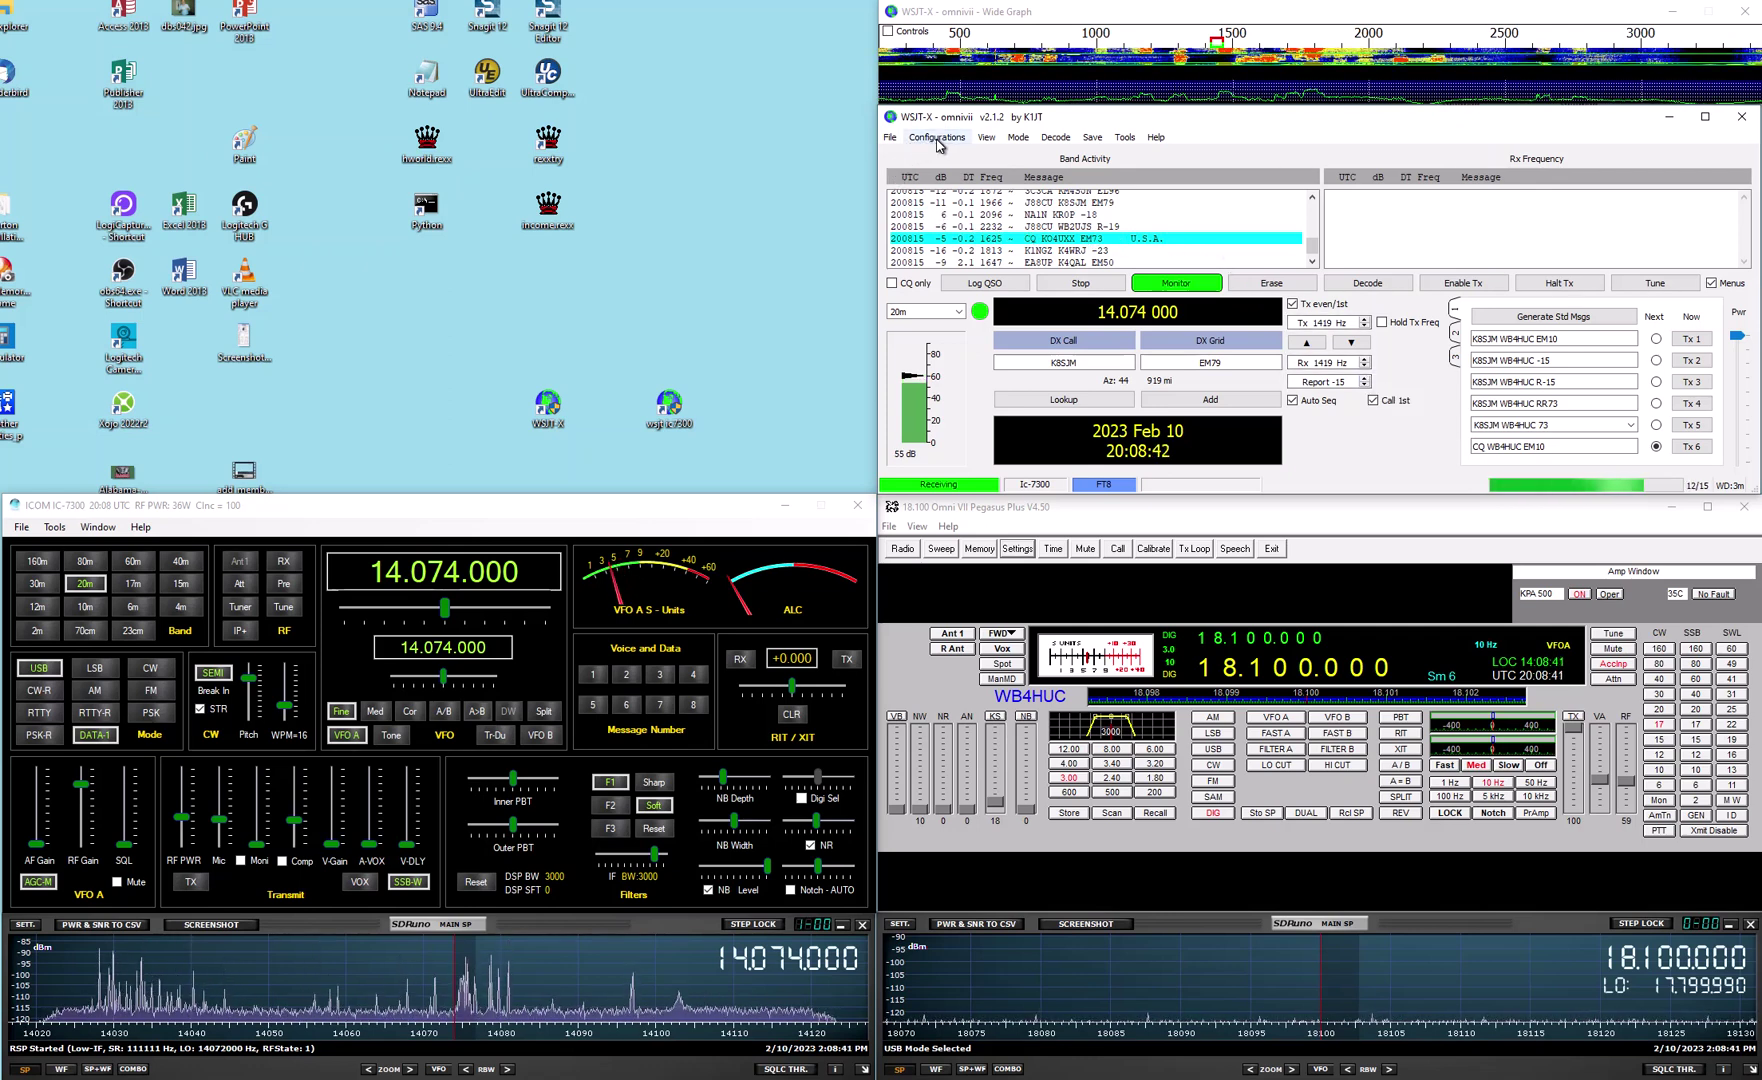
Delete the Omni VII Conf 2 configuration and confirm the deletion
left_click(938, 146)
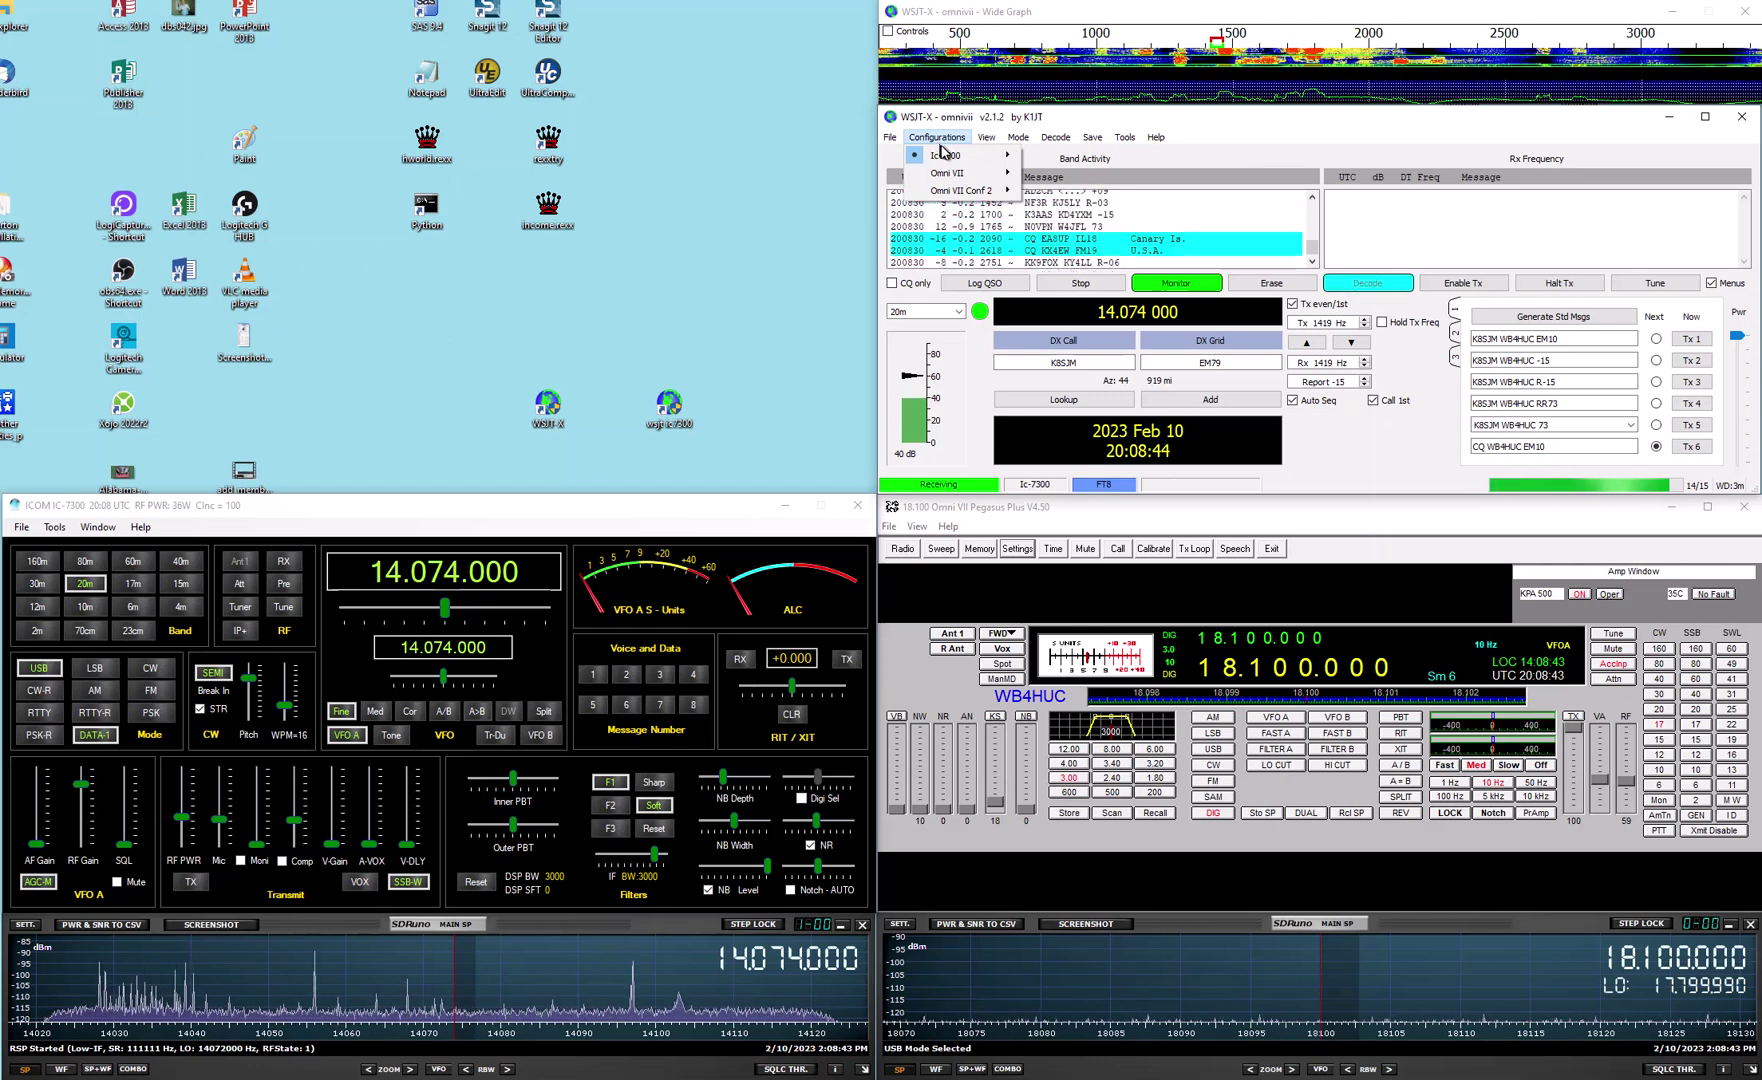
mouse_move(952, 160)
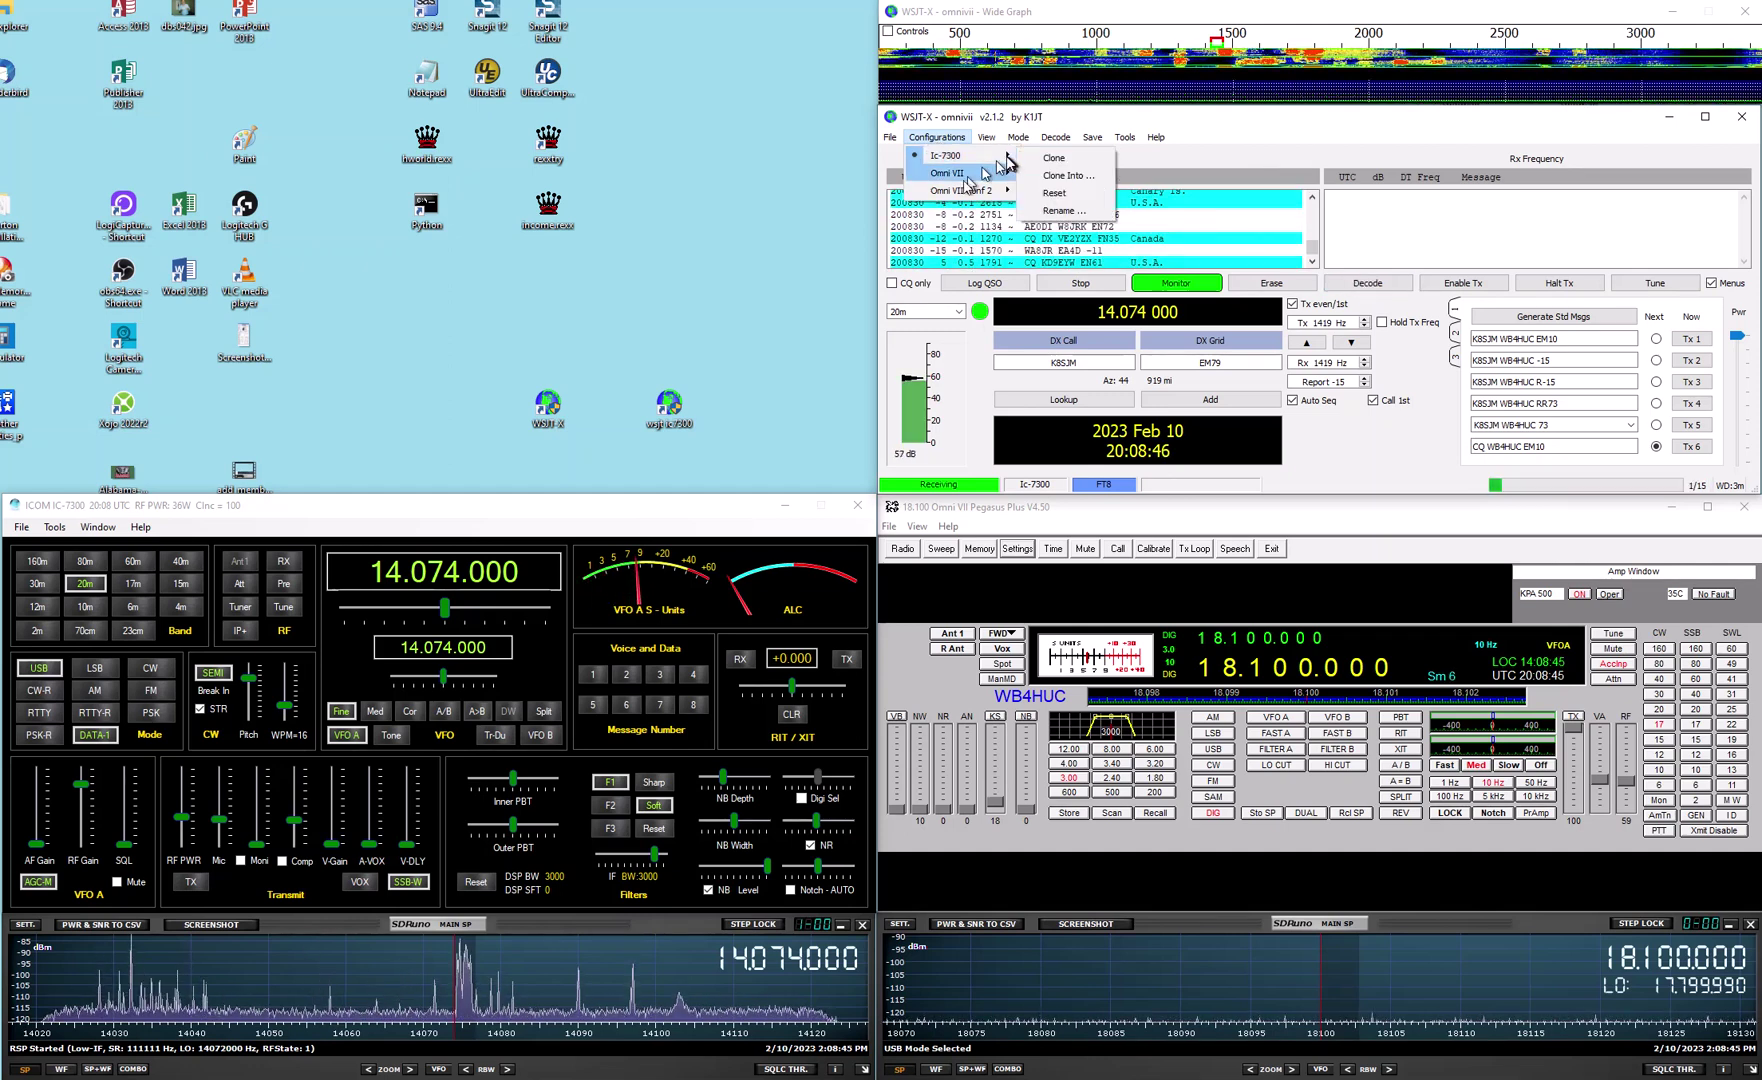
mouse_move(962, 192)
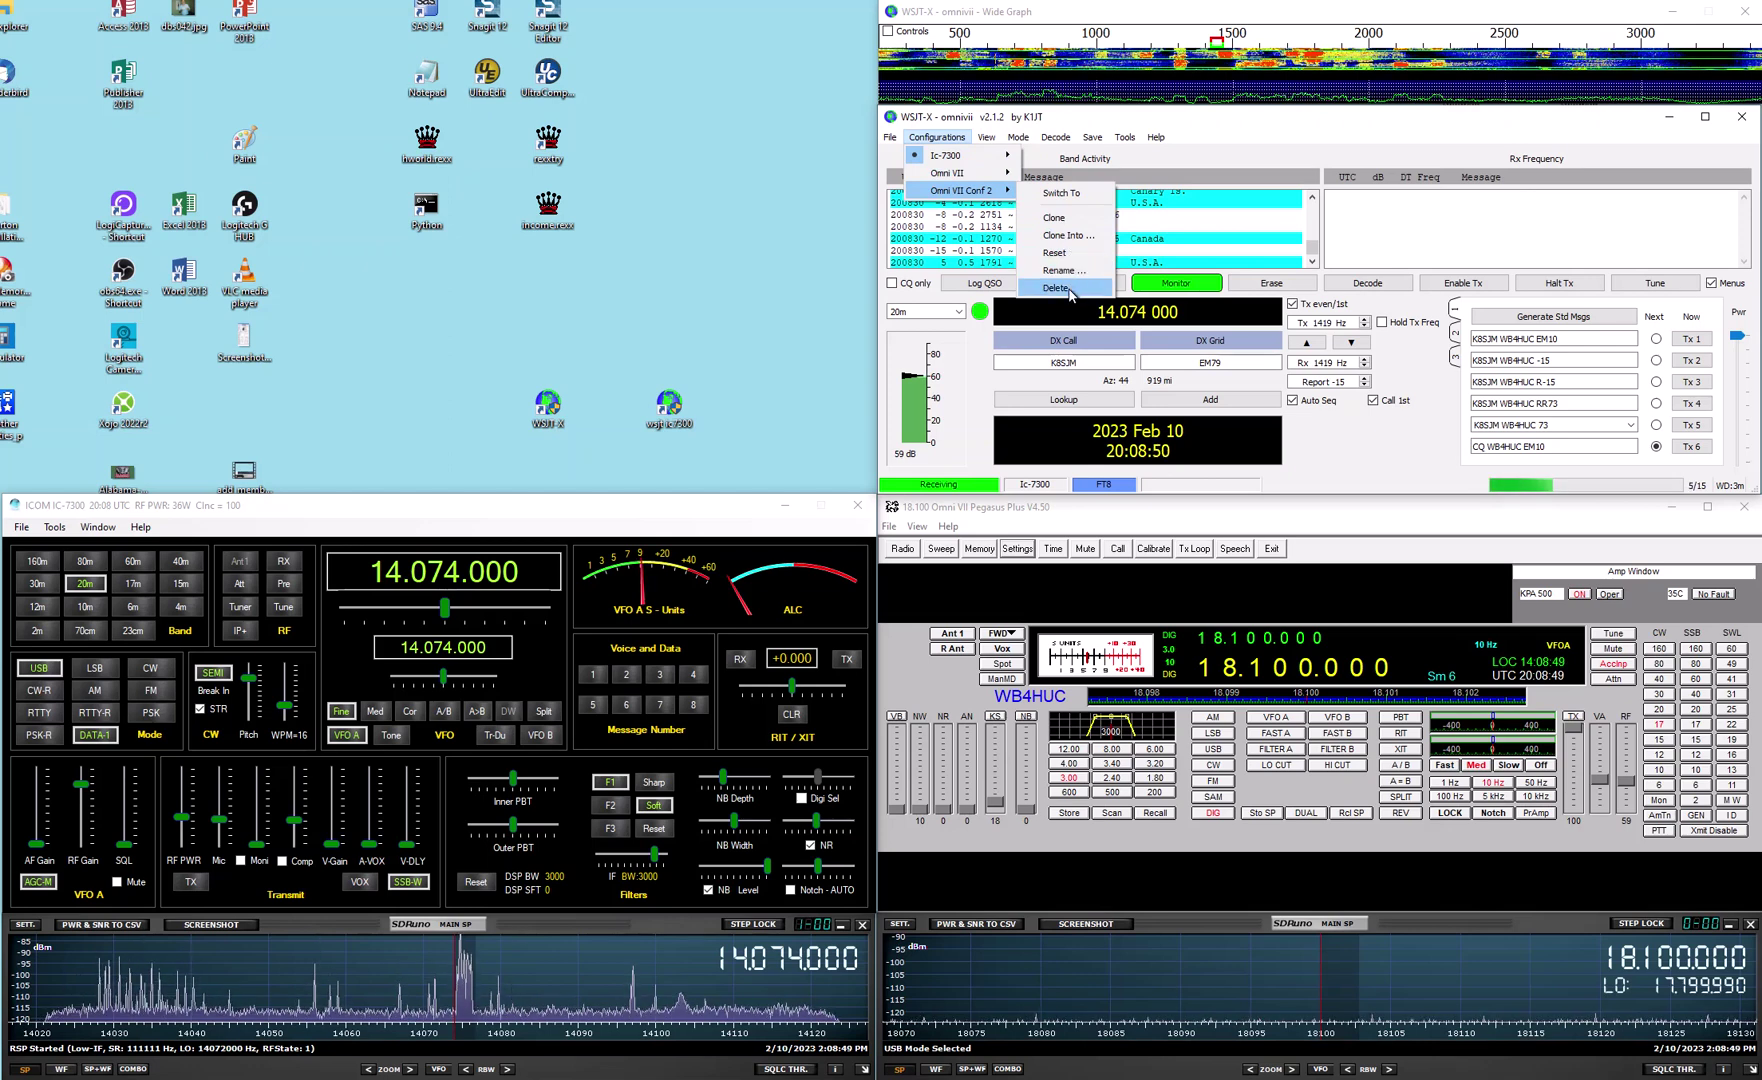
left_click(1045, 288)
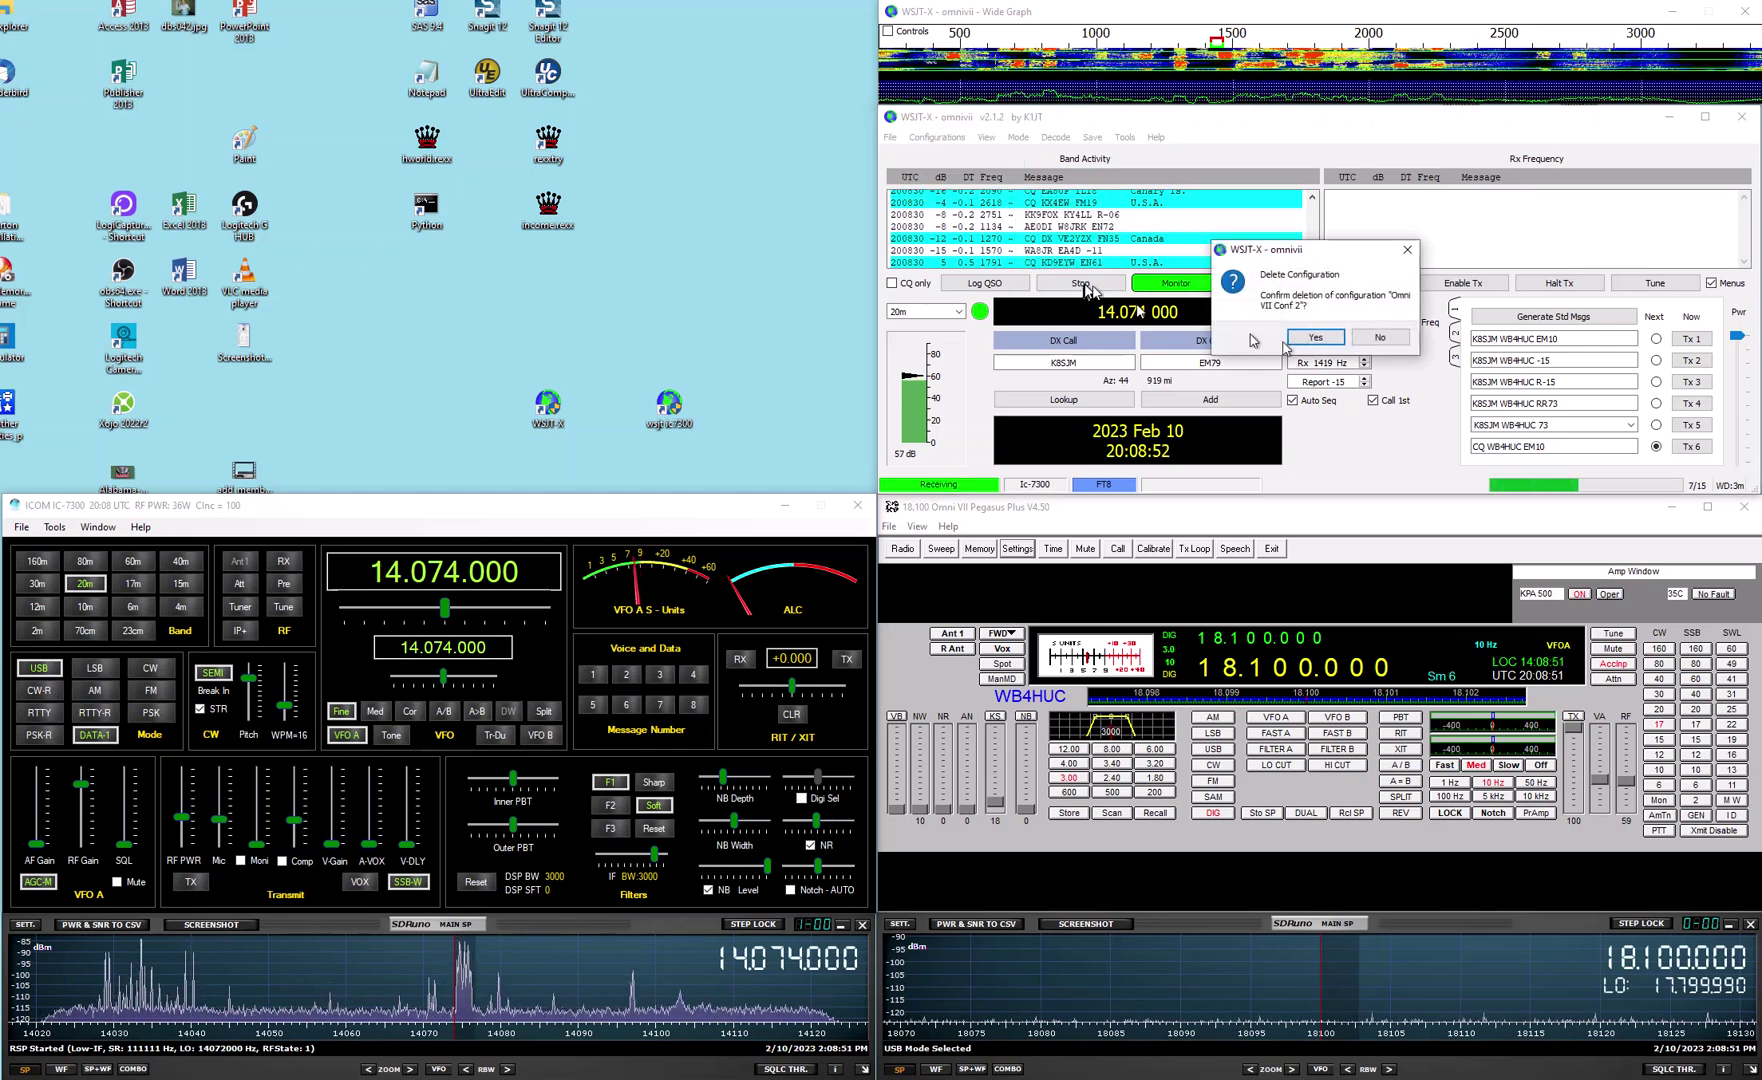
left_click(1318, 336)
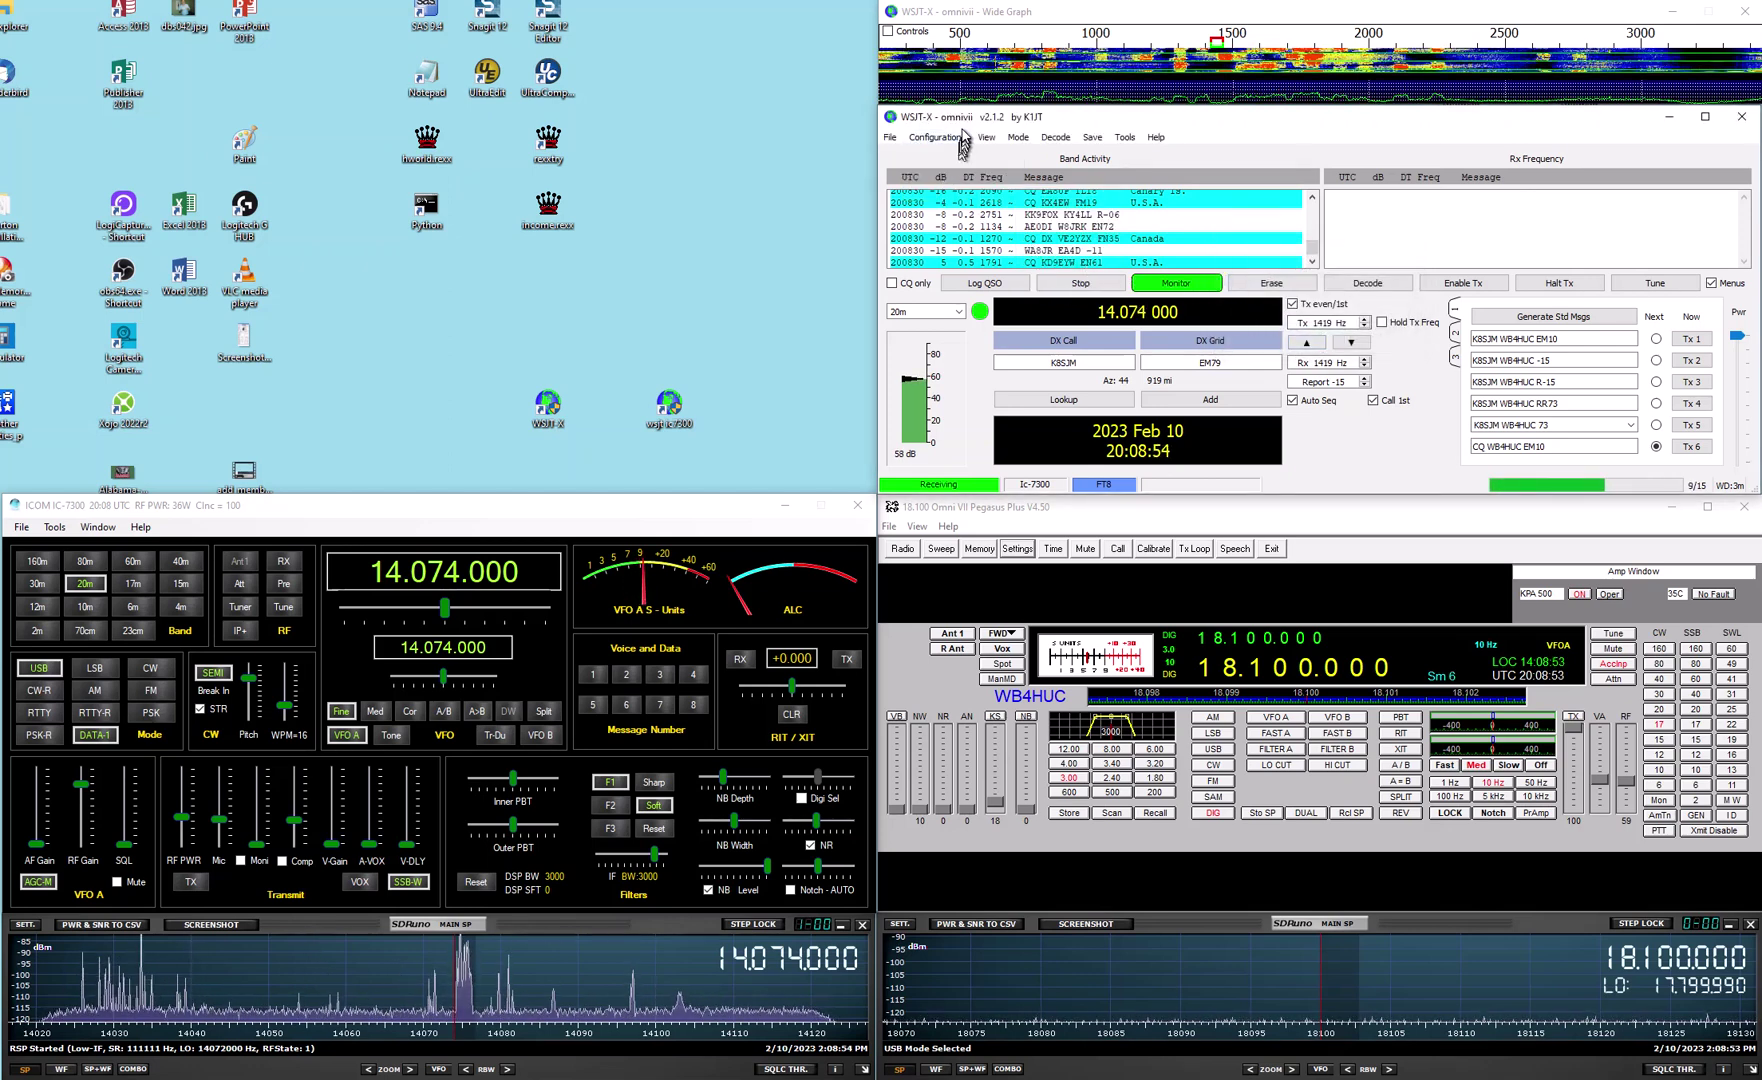
left_click(958, 140)
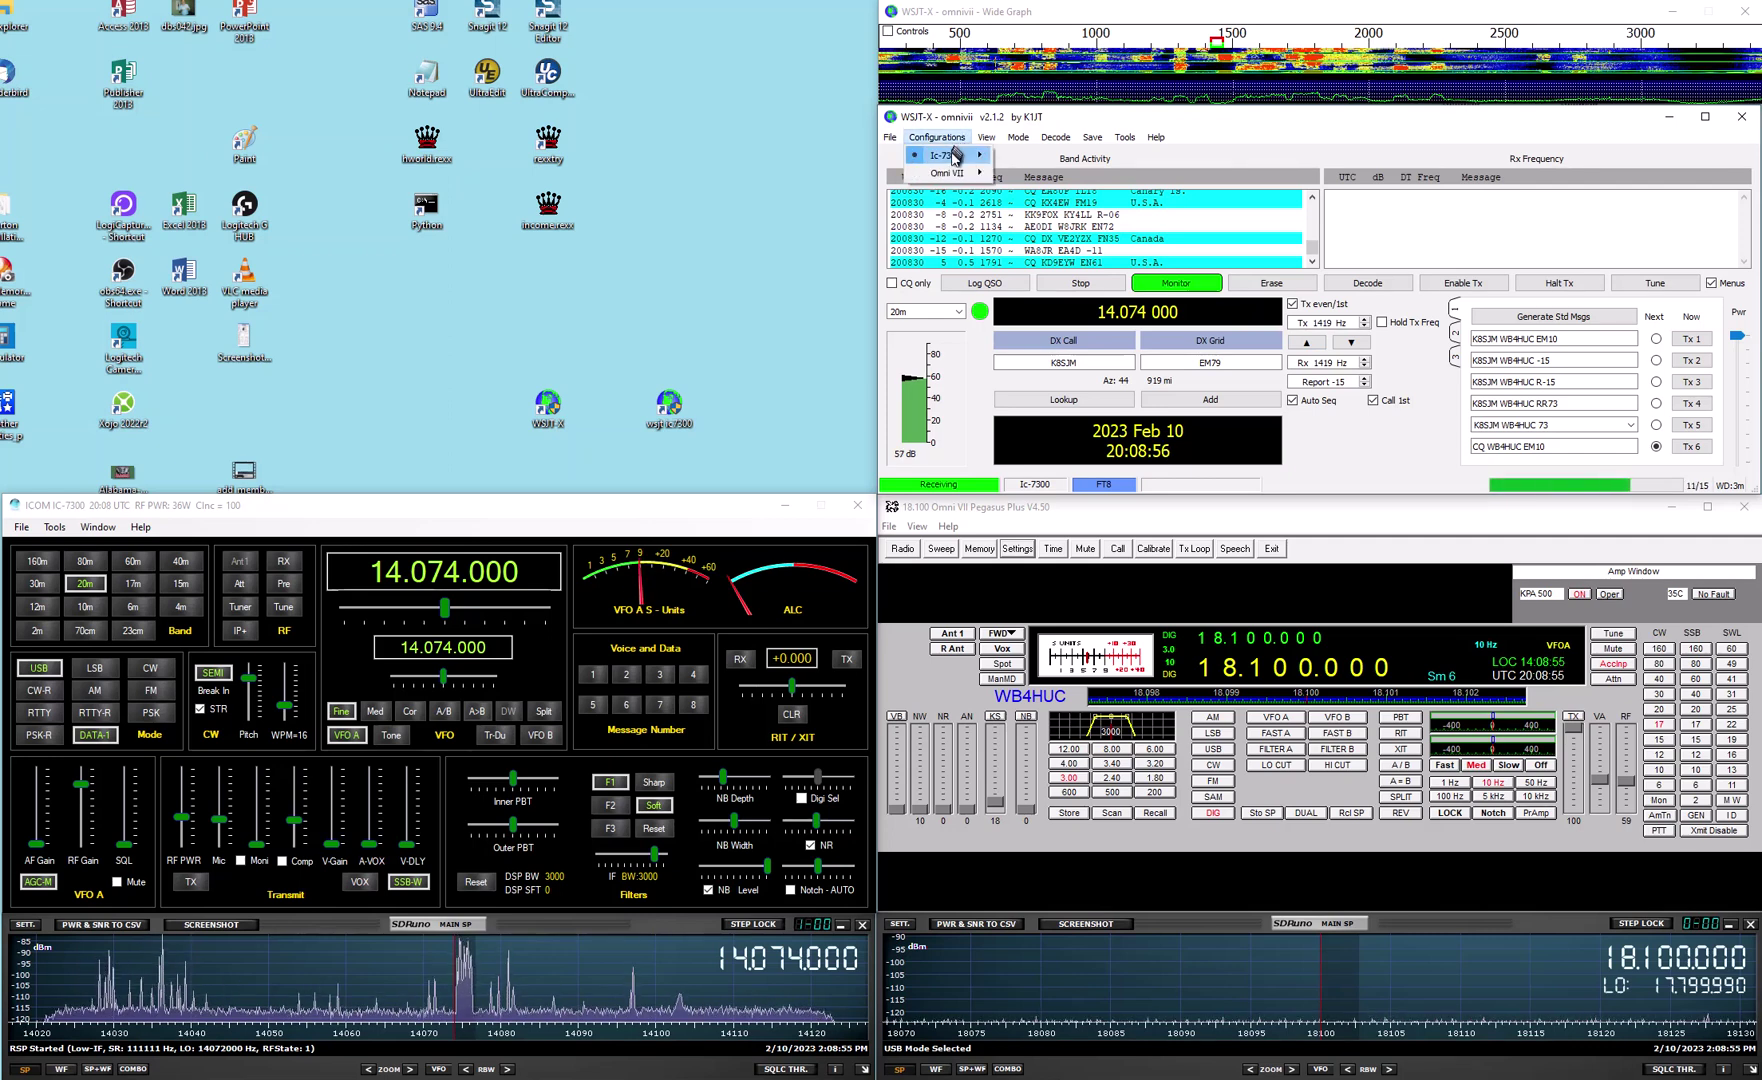
mouse_move(949, 176)
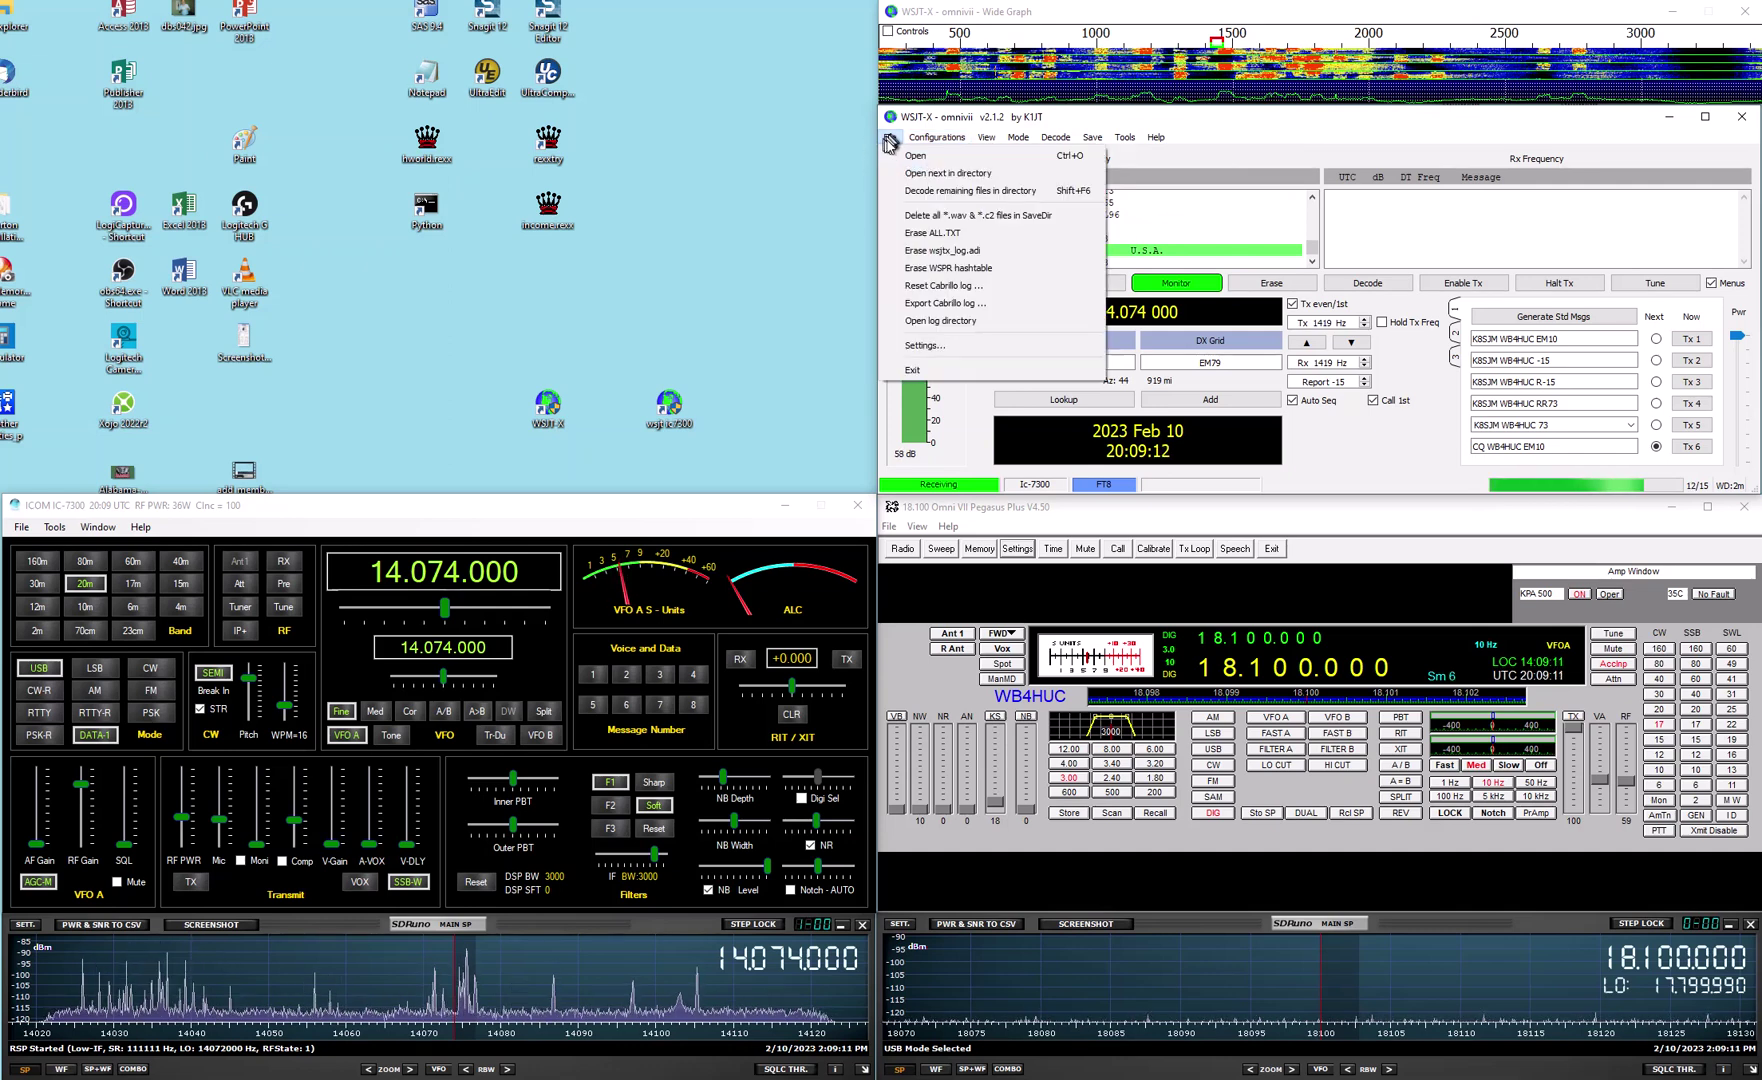
mouse_move(1156, 137)
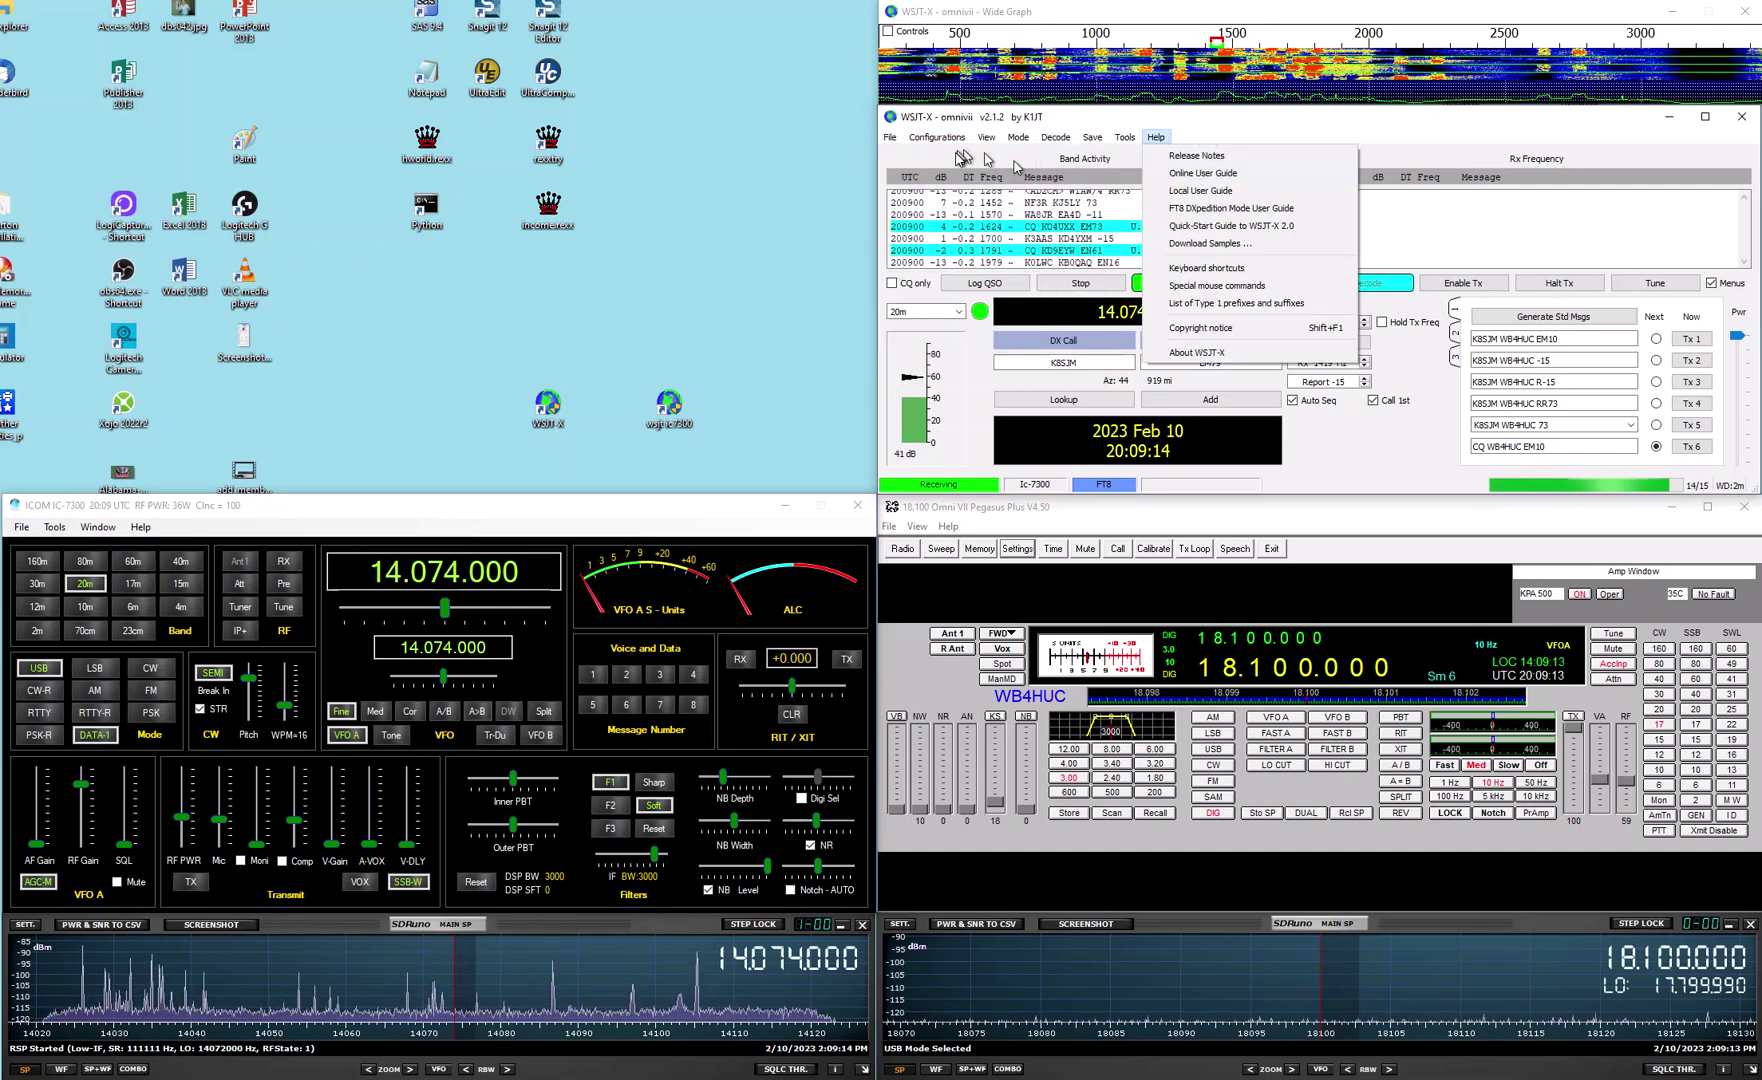
left_click(963, 158)
left_click(937, 137)
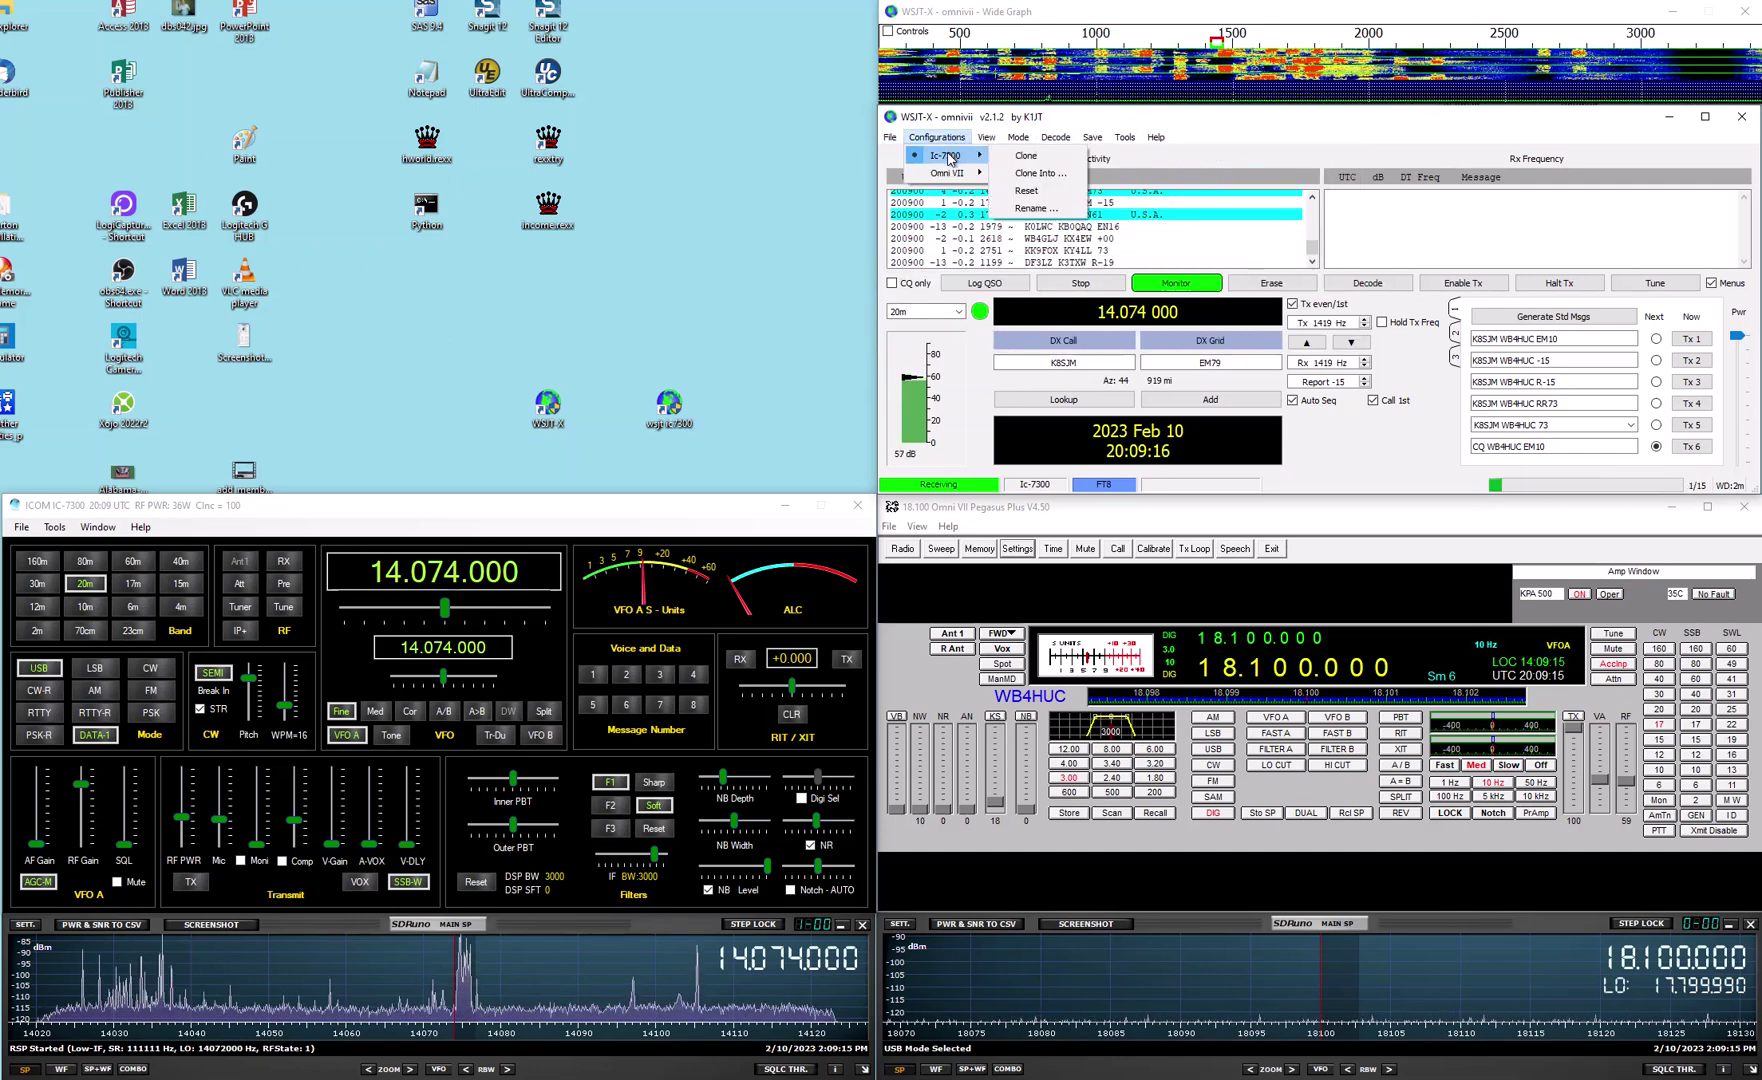
left_click(890, 140)
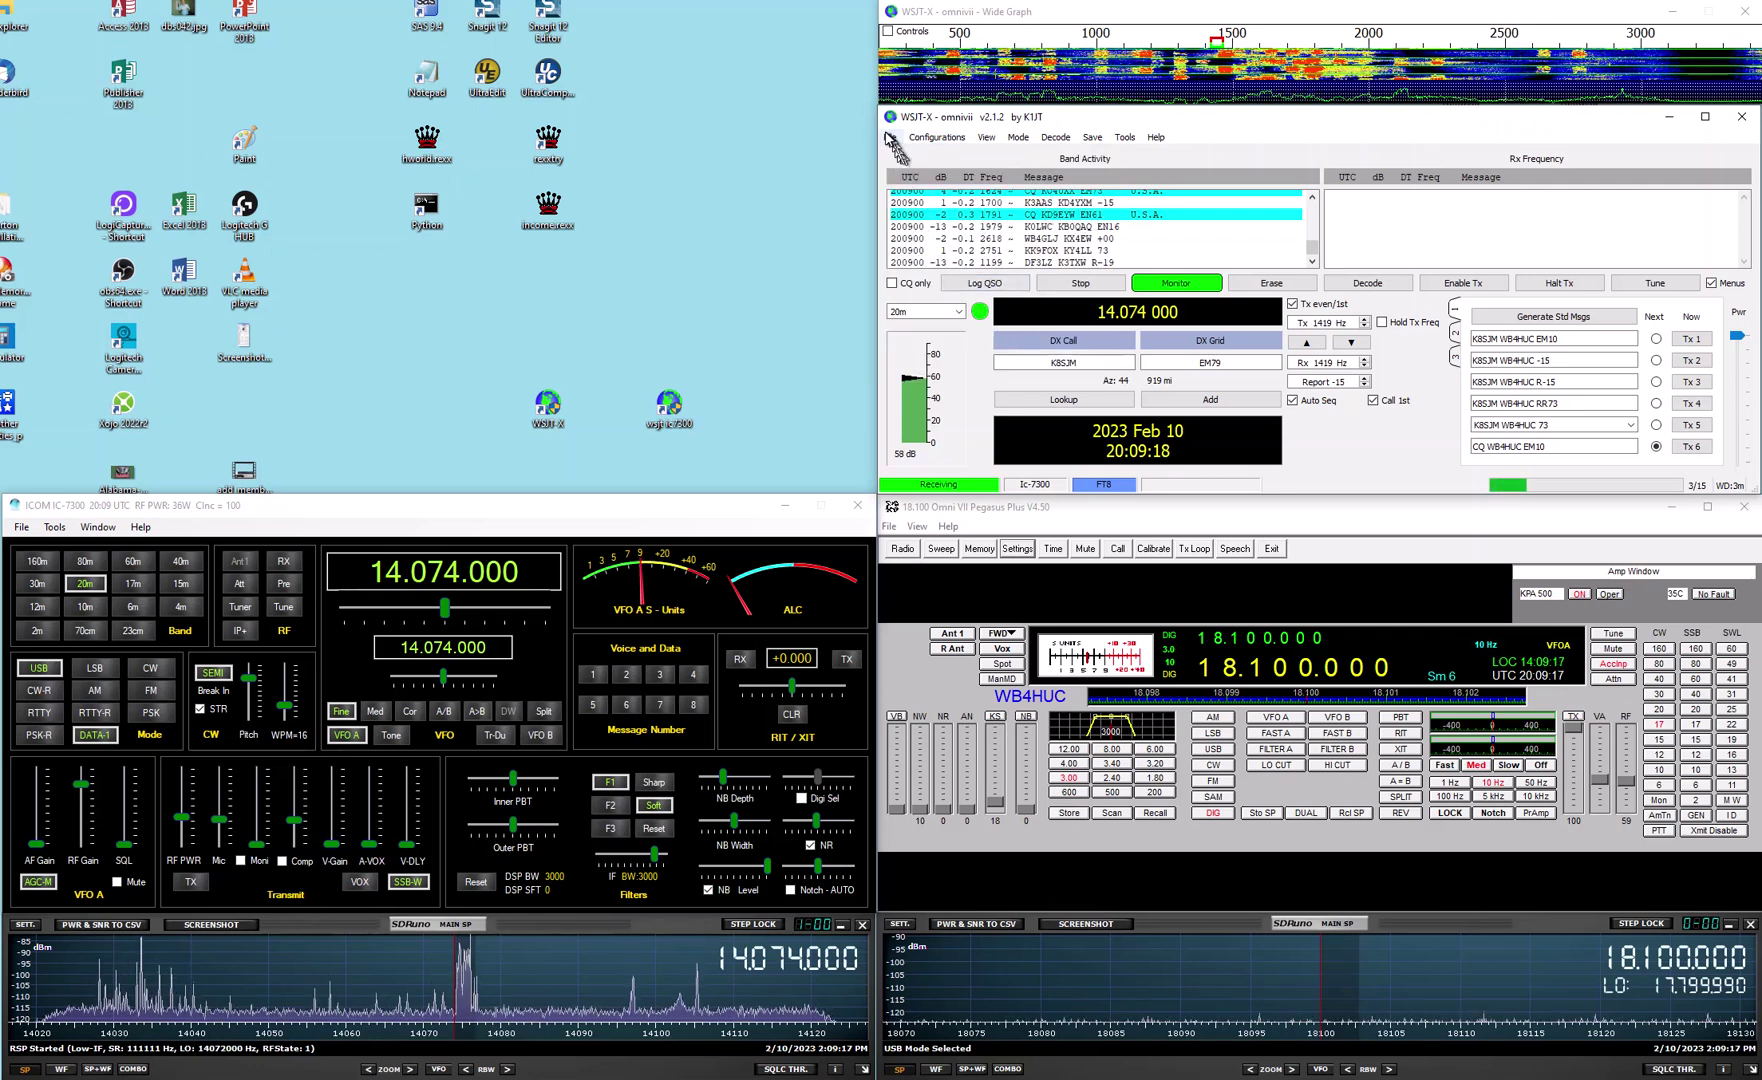
Review the Ic-7300 configuration's radio and audio settings, testing CAT control, and cancel out of the settings
left_click(893, 145)
left_click(935, 348)
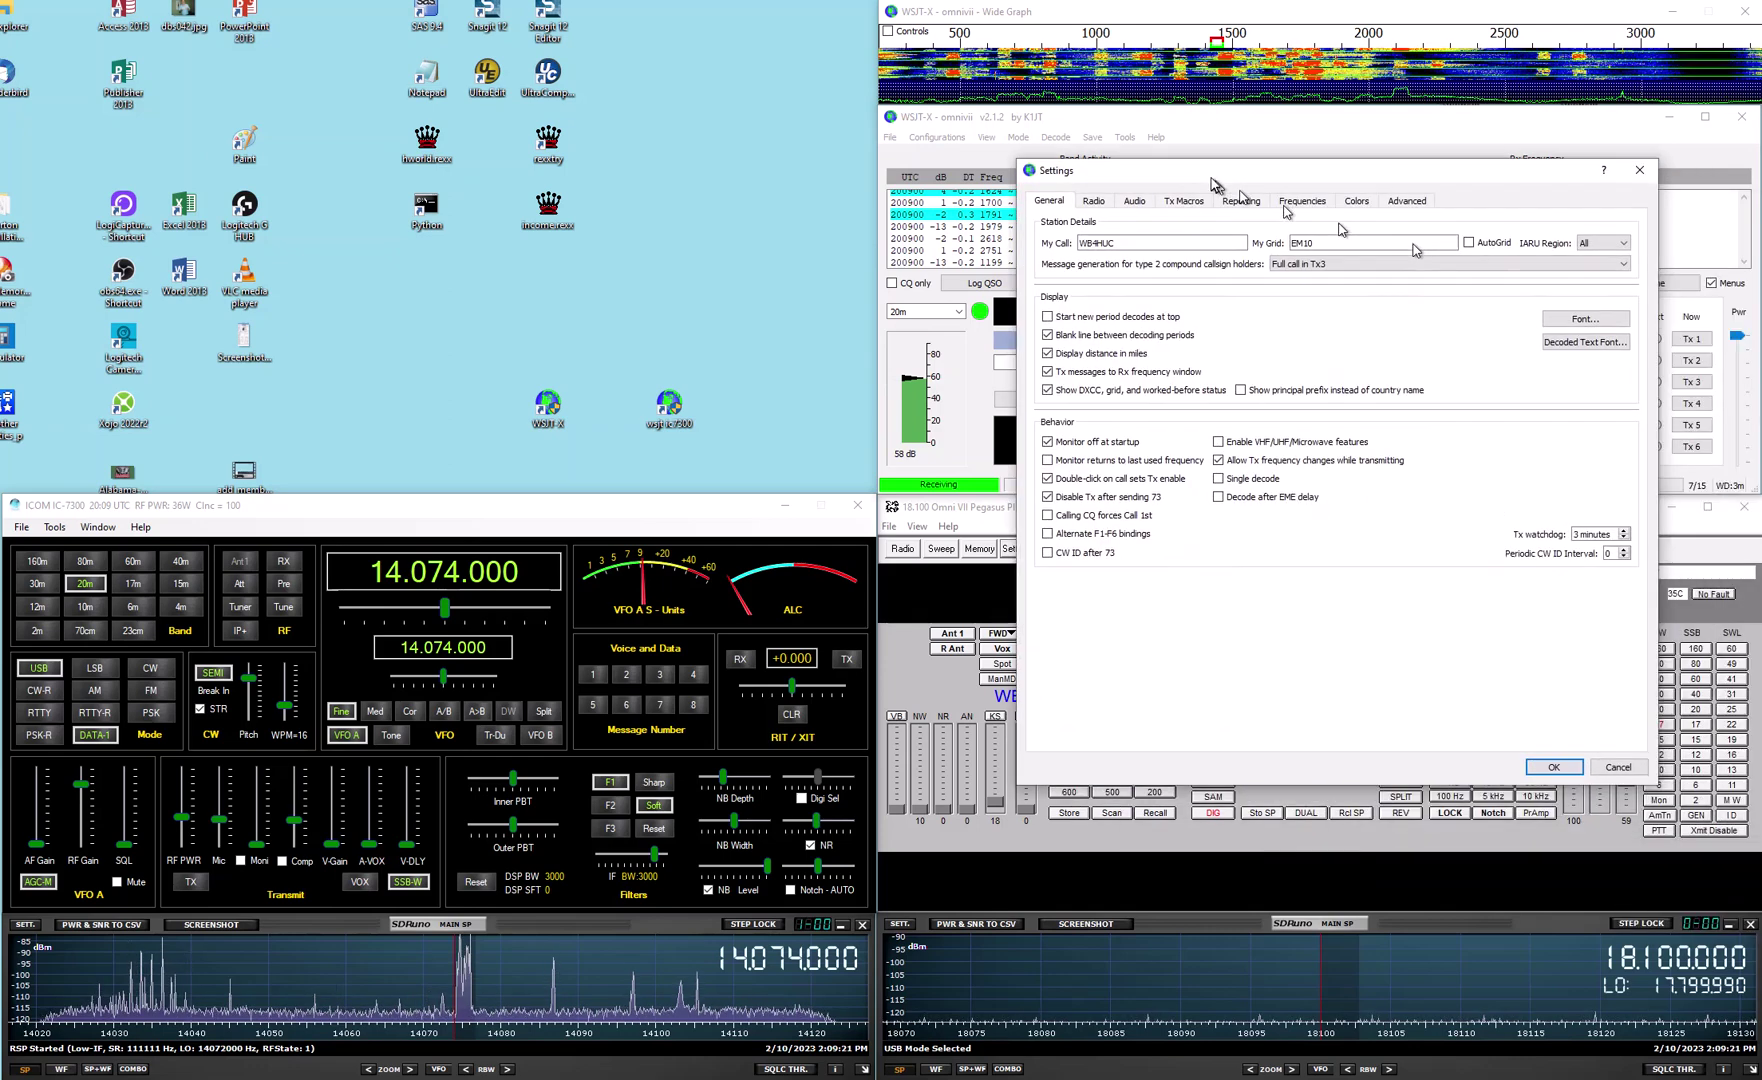
left_click(1074, 169)
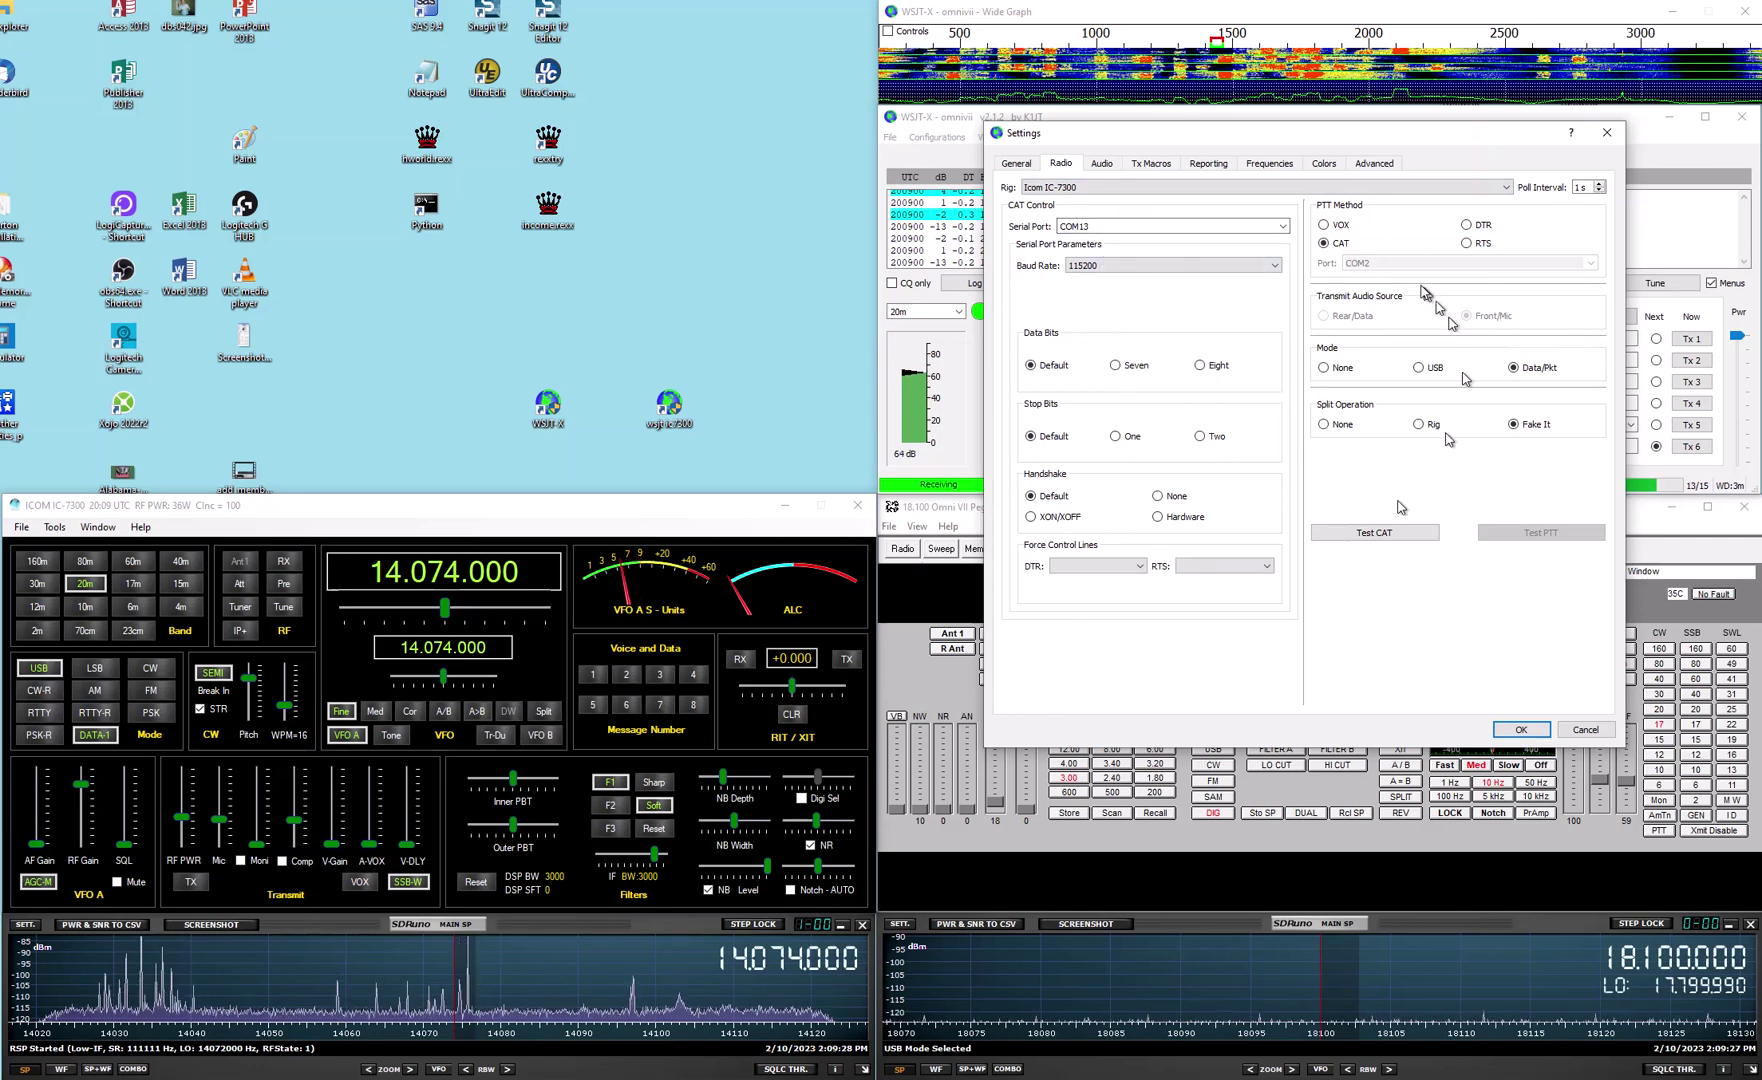
left_click(1390, 532)
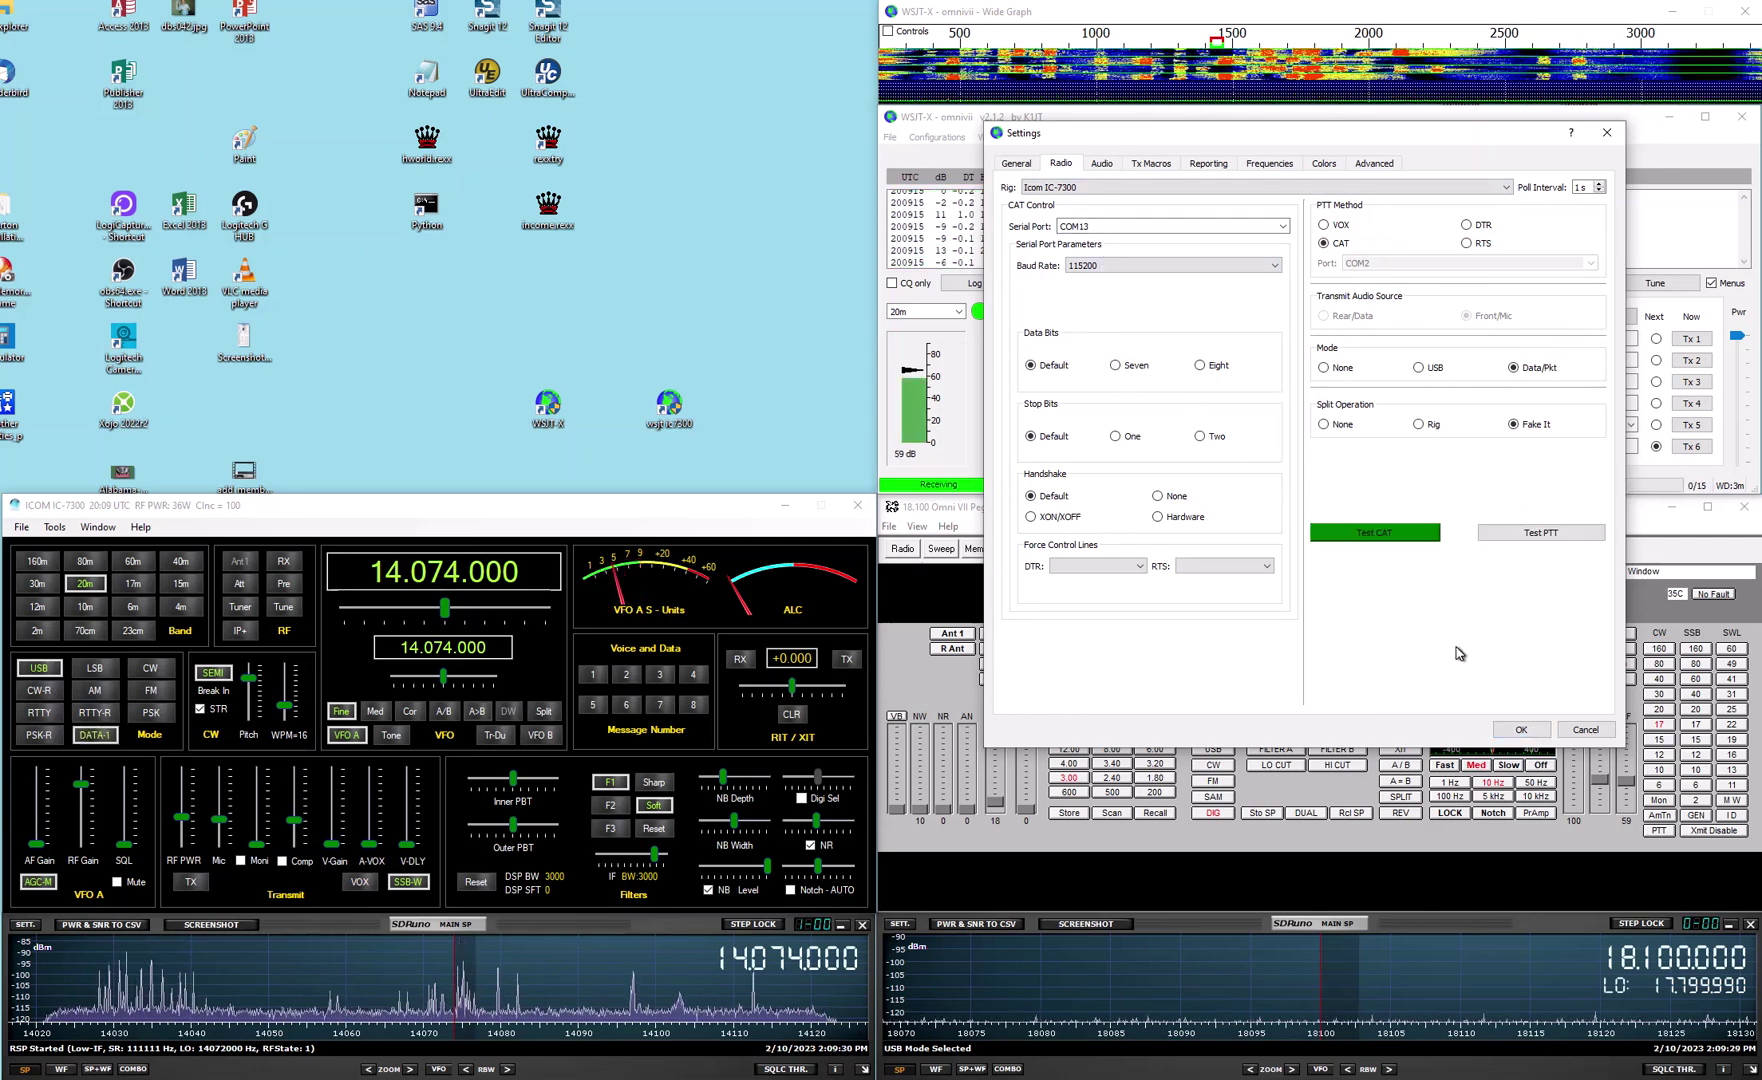
left_click(1101, 163)
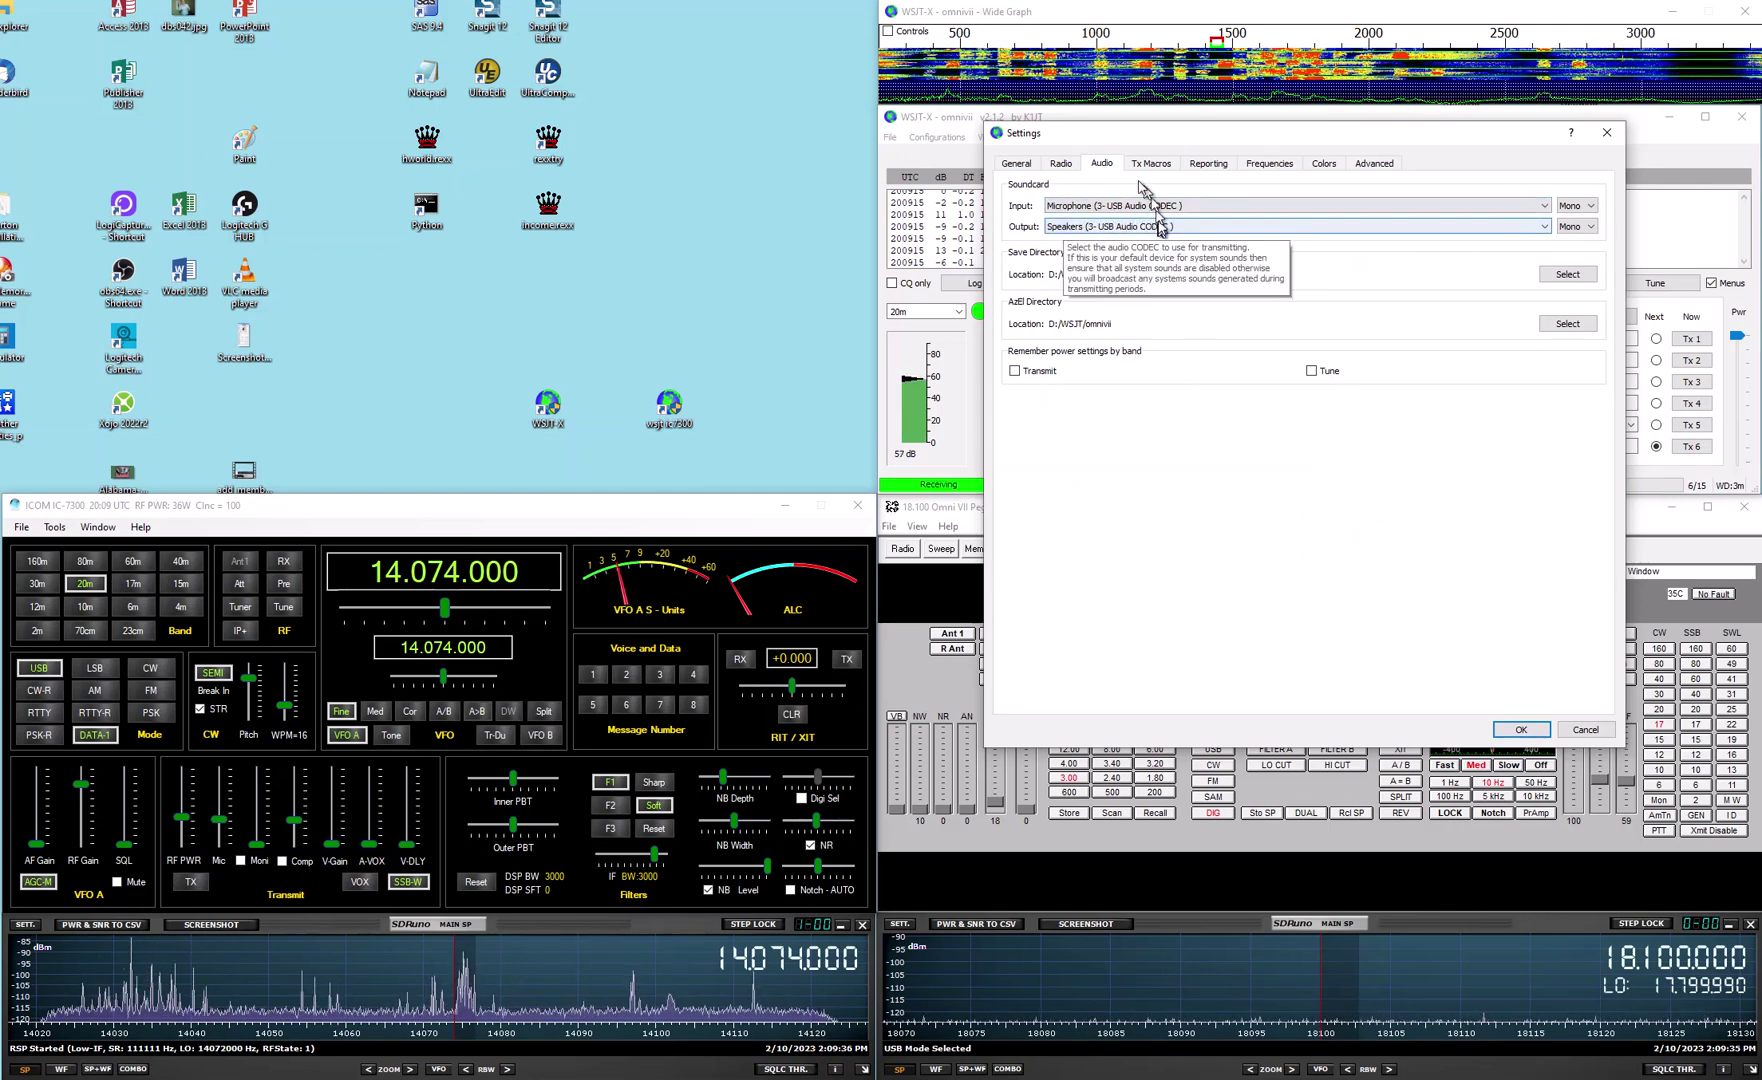
left_click(1586, 731)
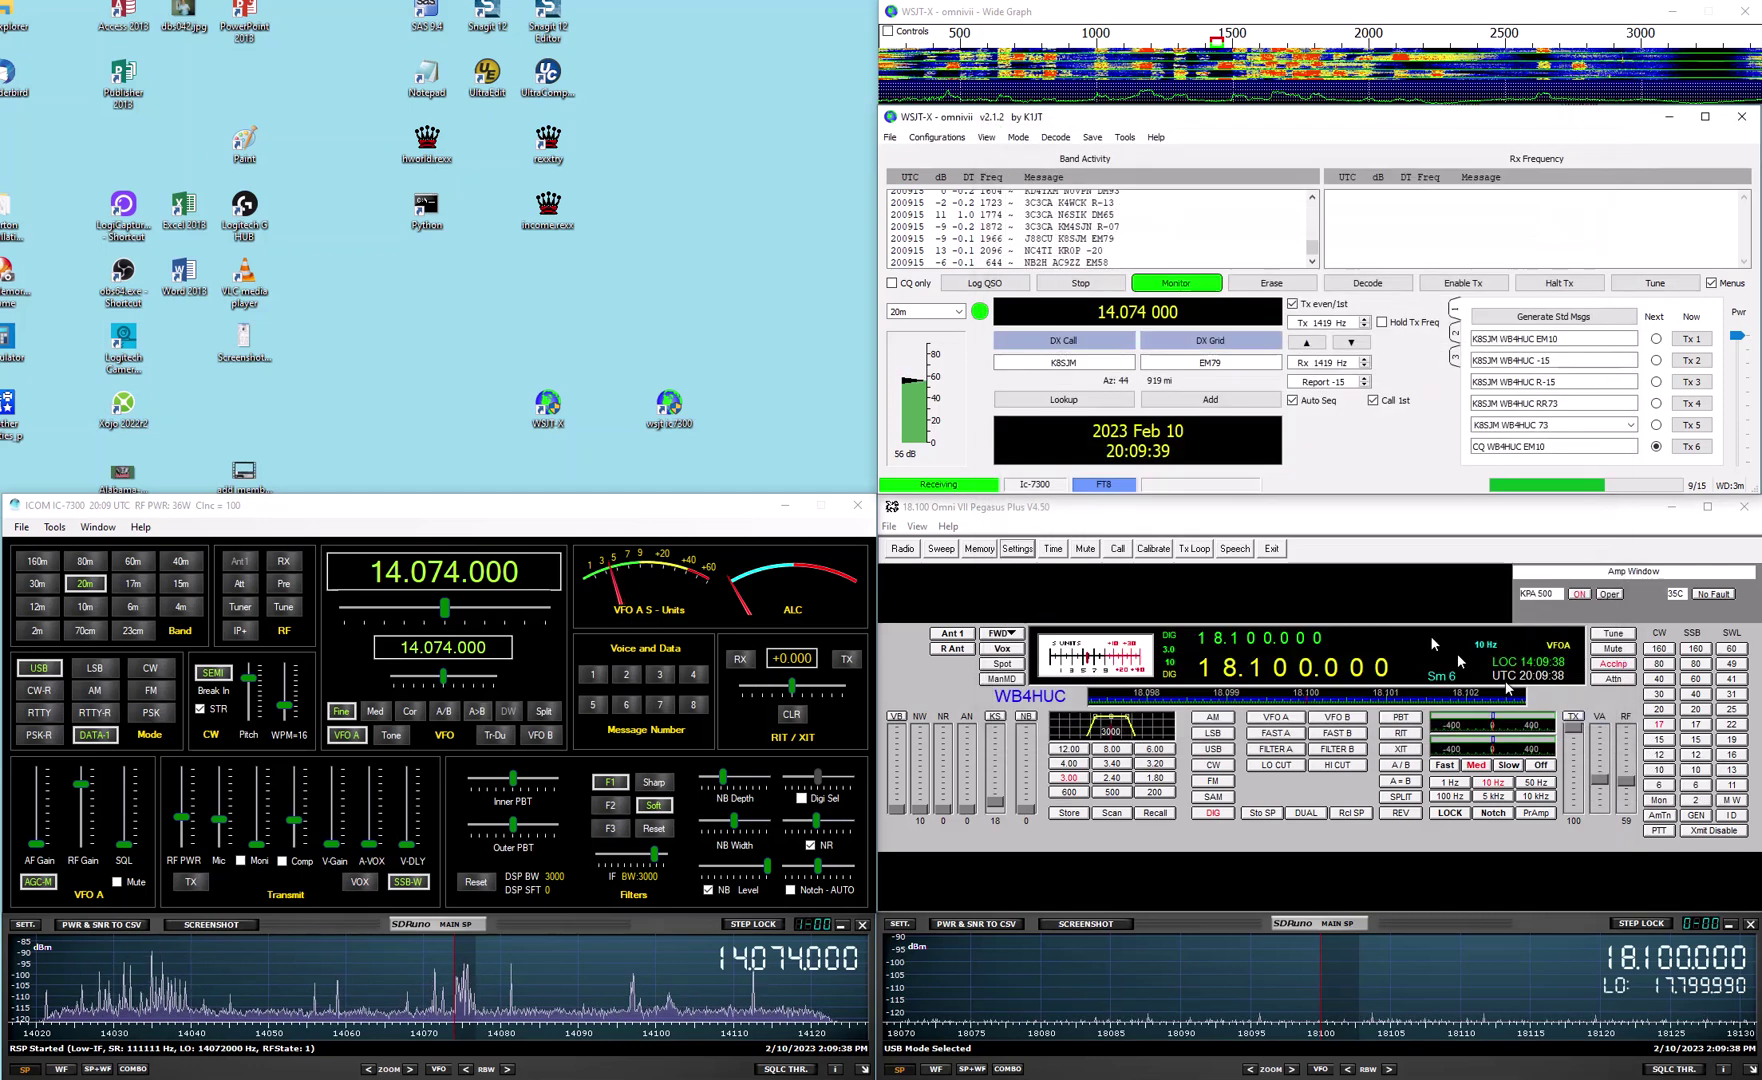
Switch WSJT-X to the Omni VII configuration and start monitoring on 18.100 000
left_click(936, 137)
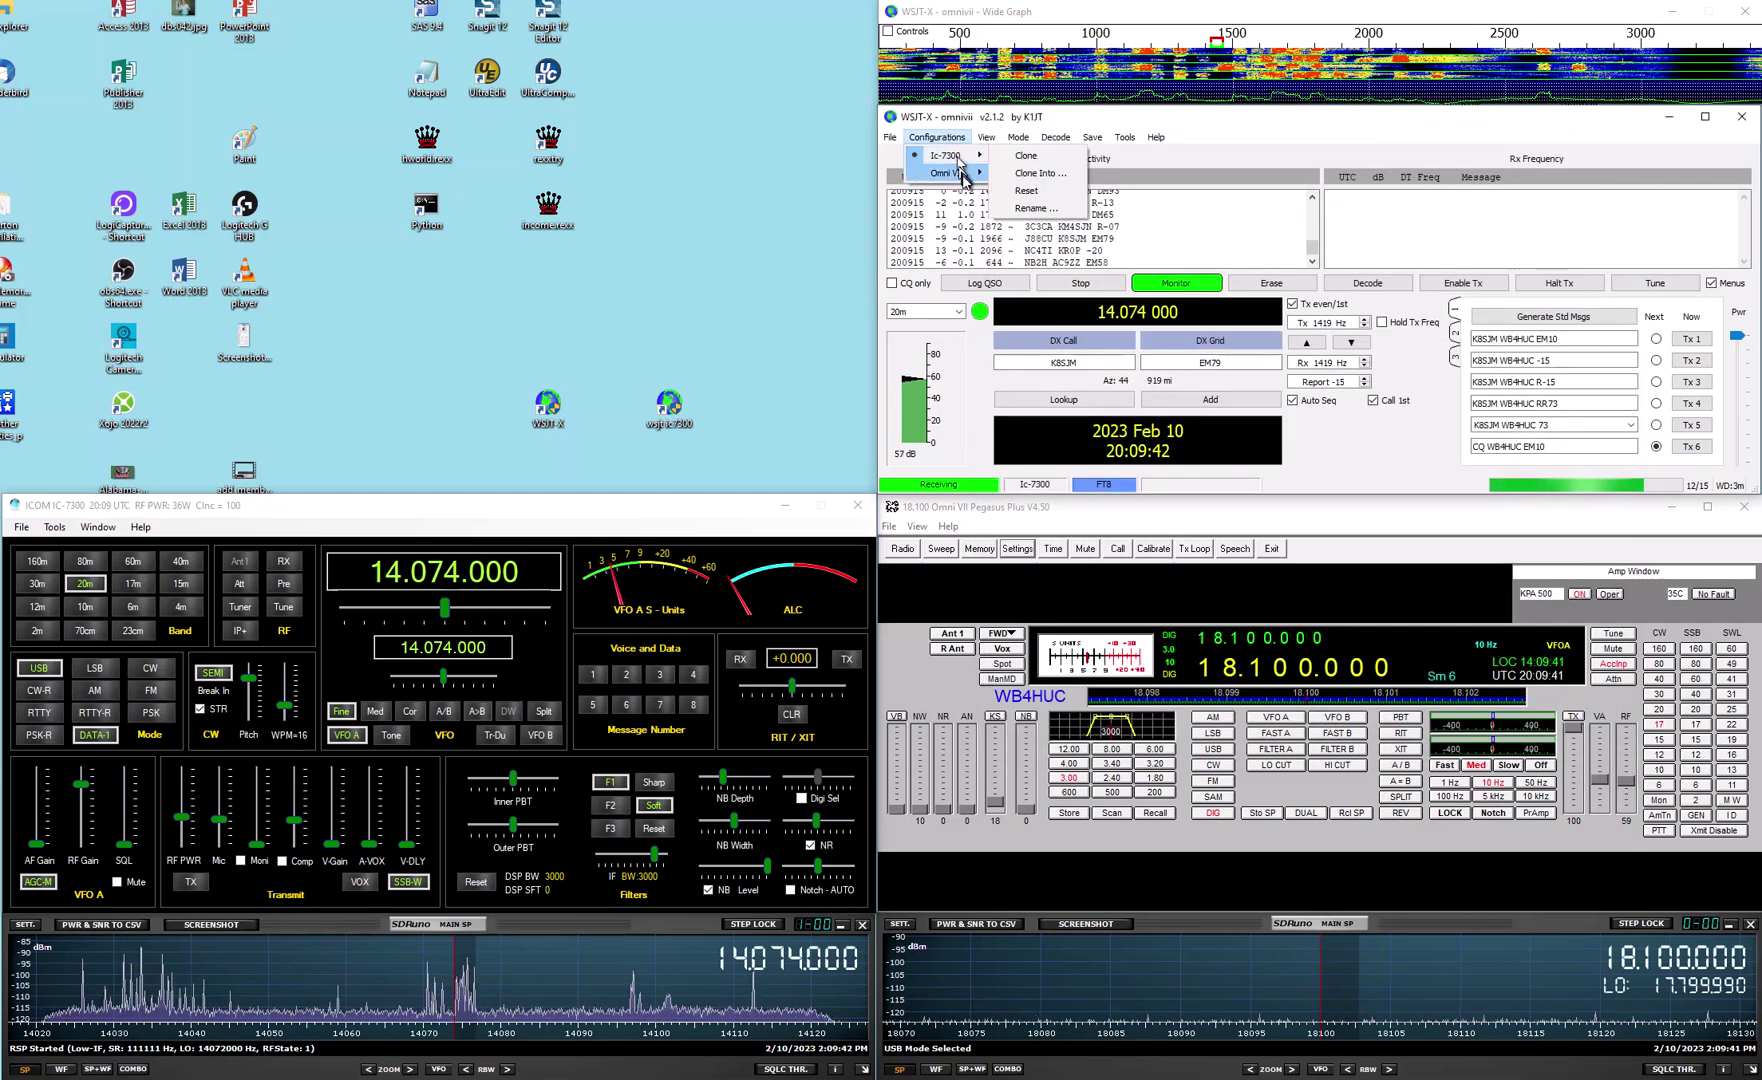
mouse_move(968, 174)
left_click(1024, 175)
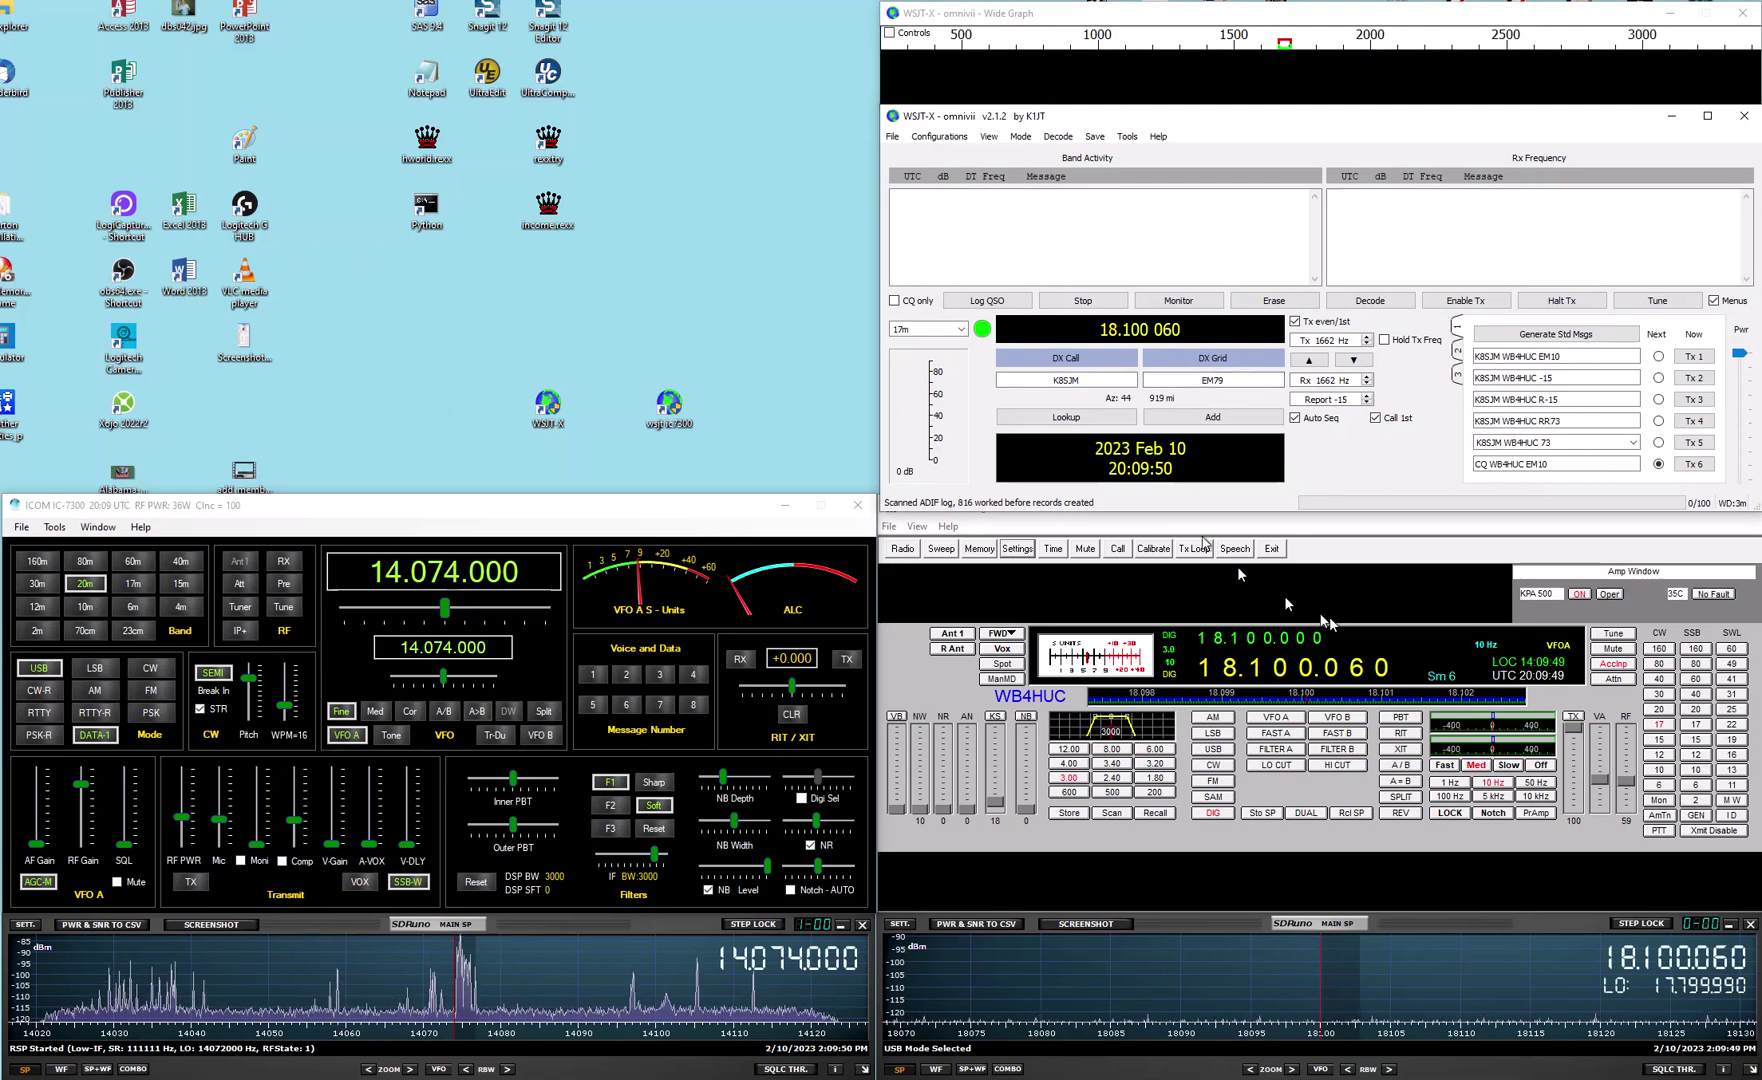
scroll(1353, 668, "down", 3)
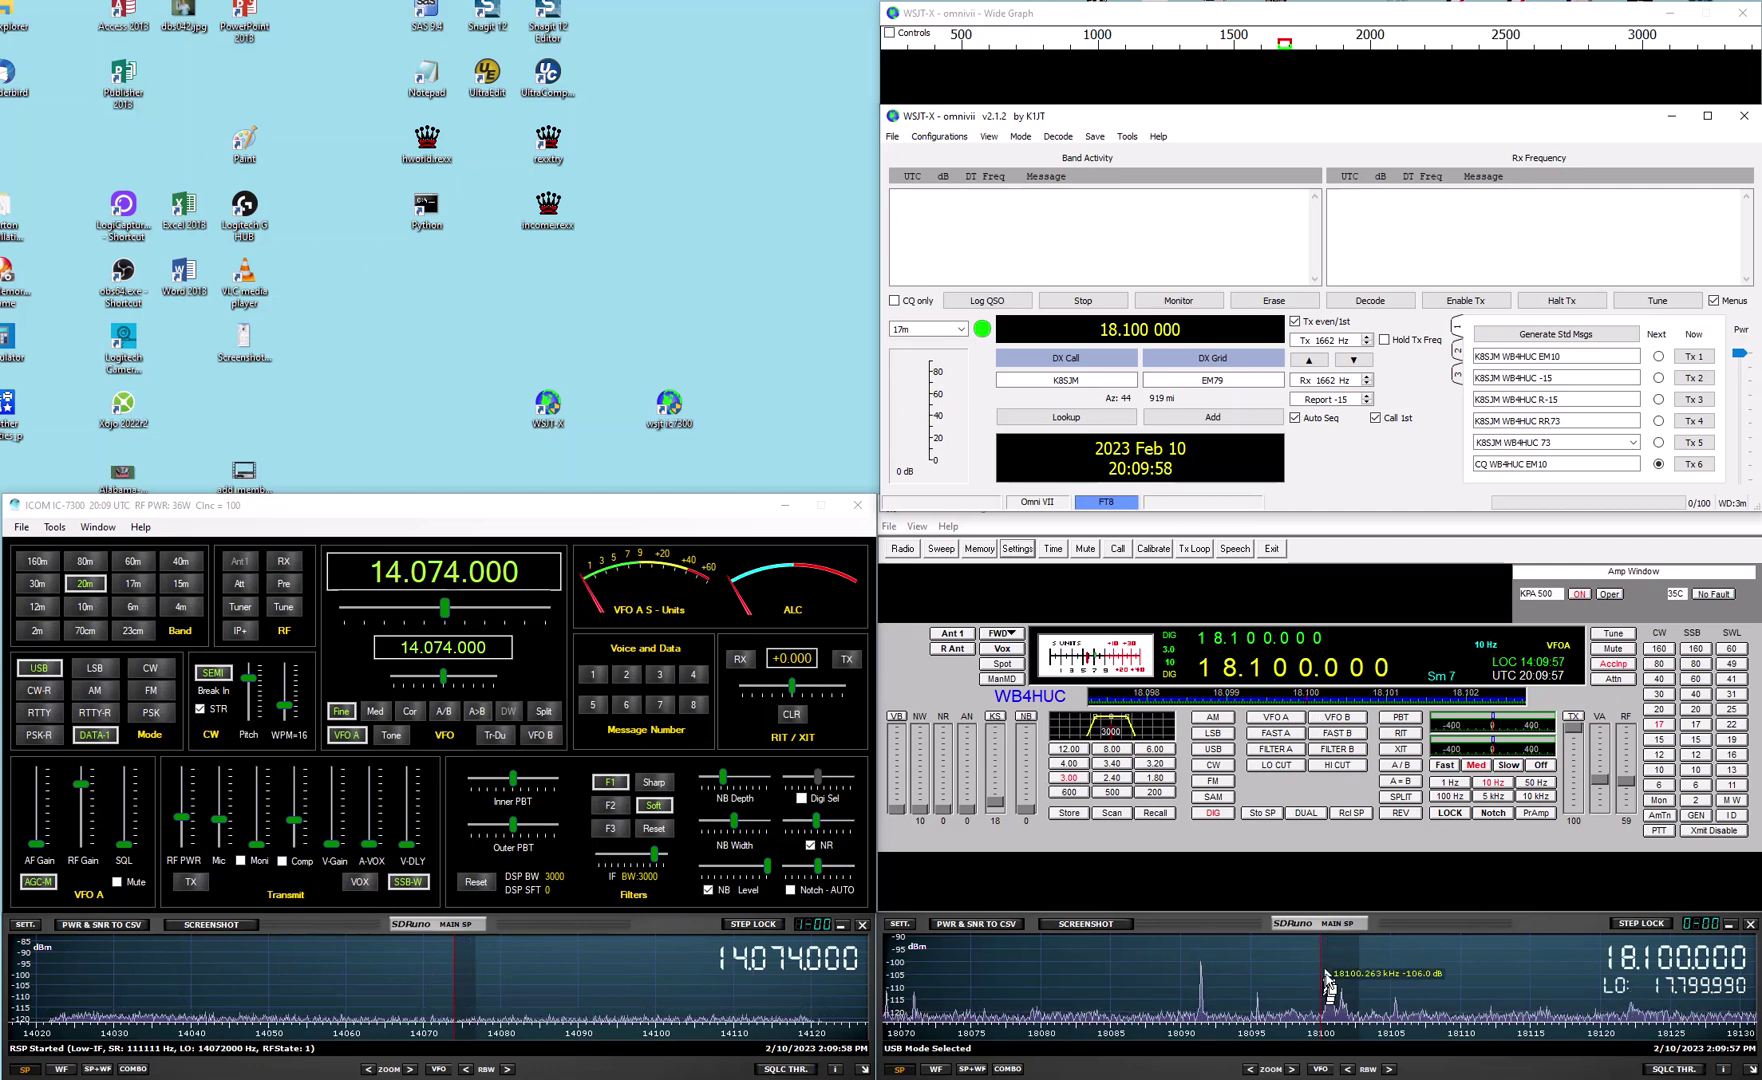
left_click(1186, 300)
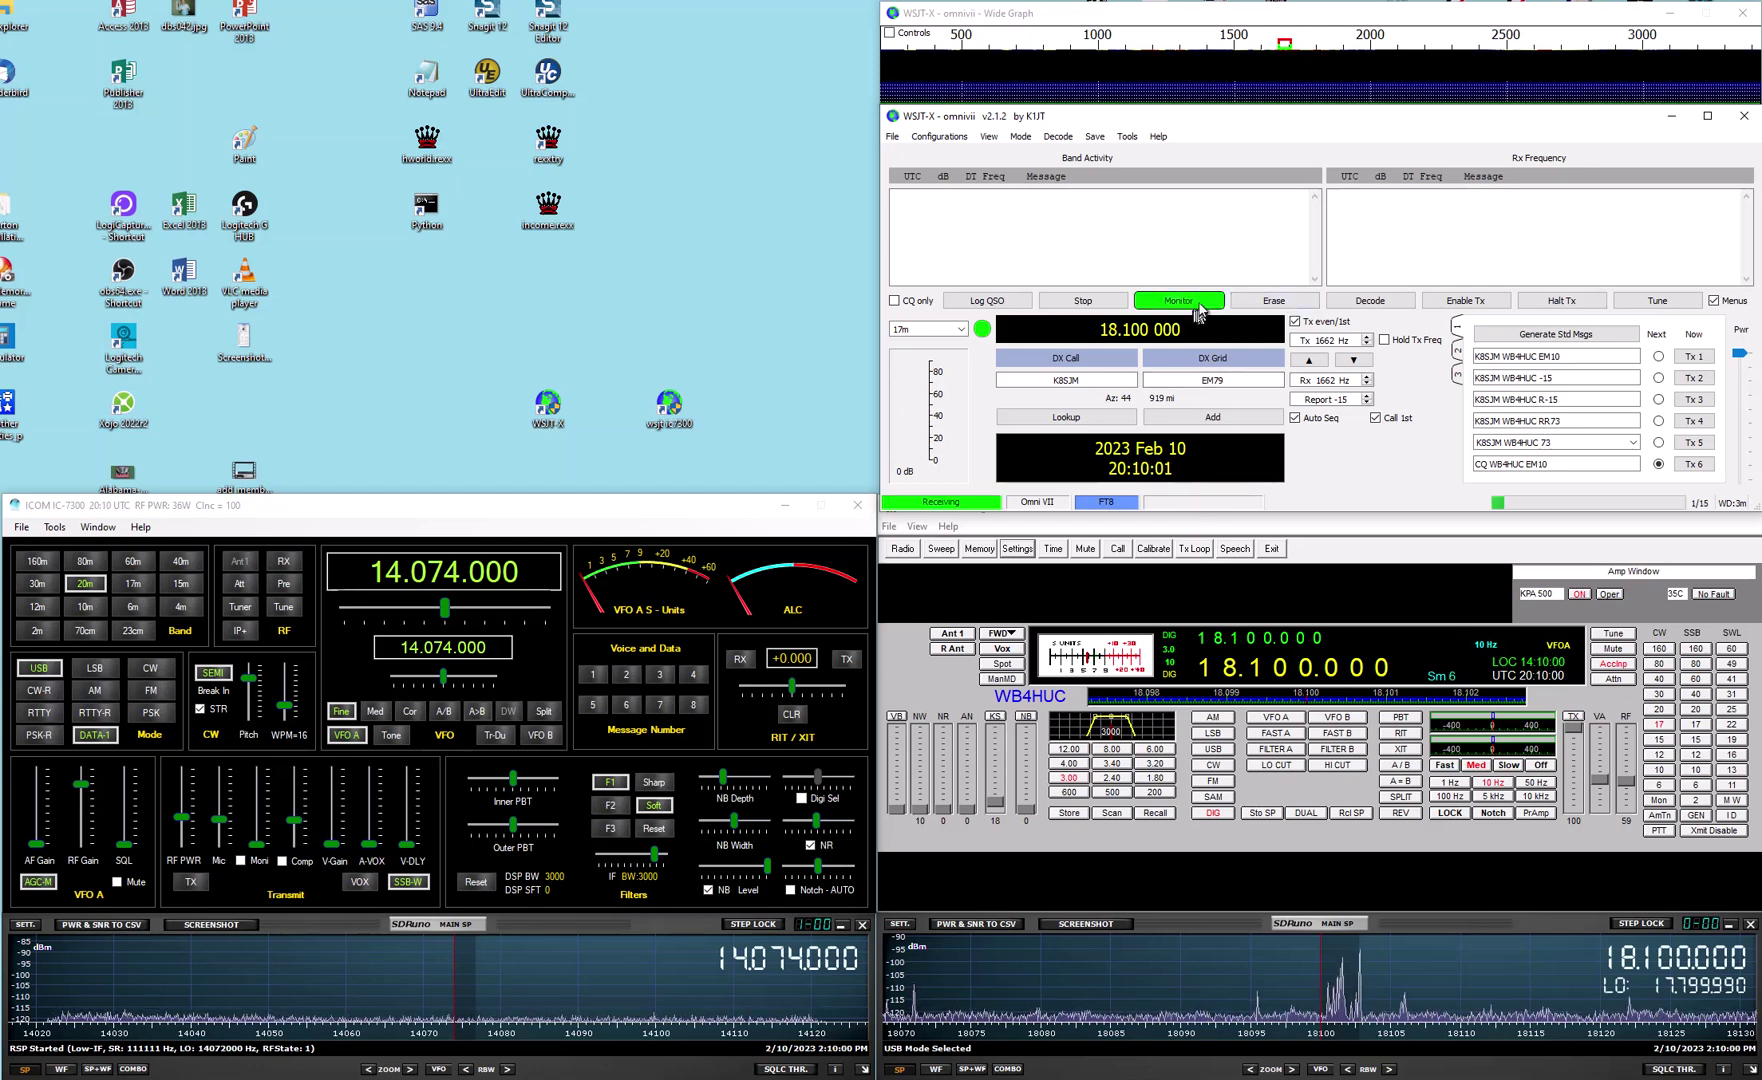
Review the Omni VII configuration's radio settings and test its CAT control
left_click(892, 138)
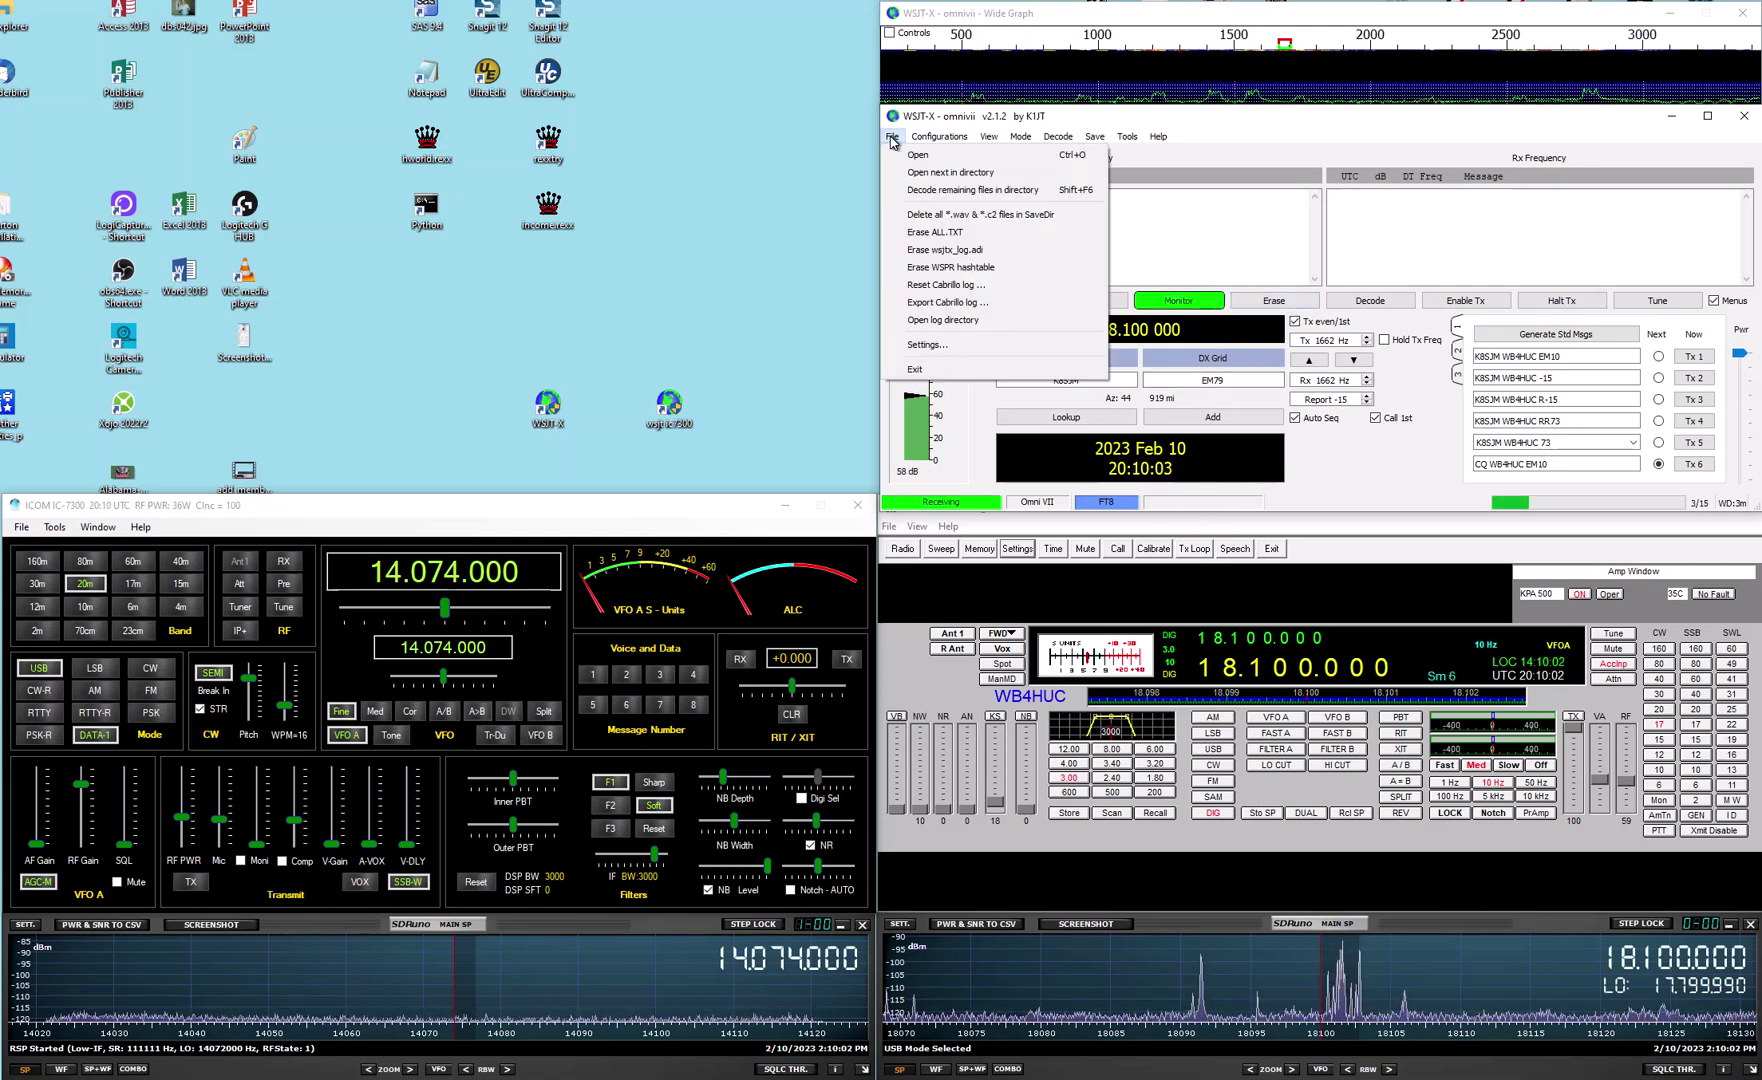
left_click(920, 345)
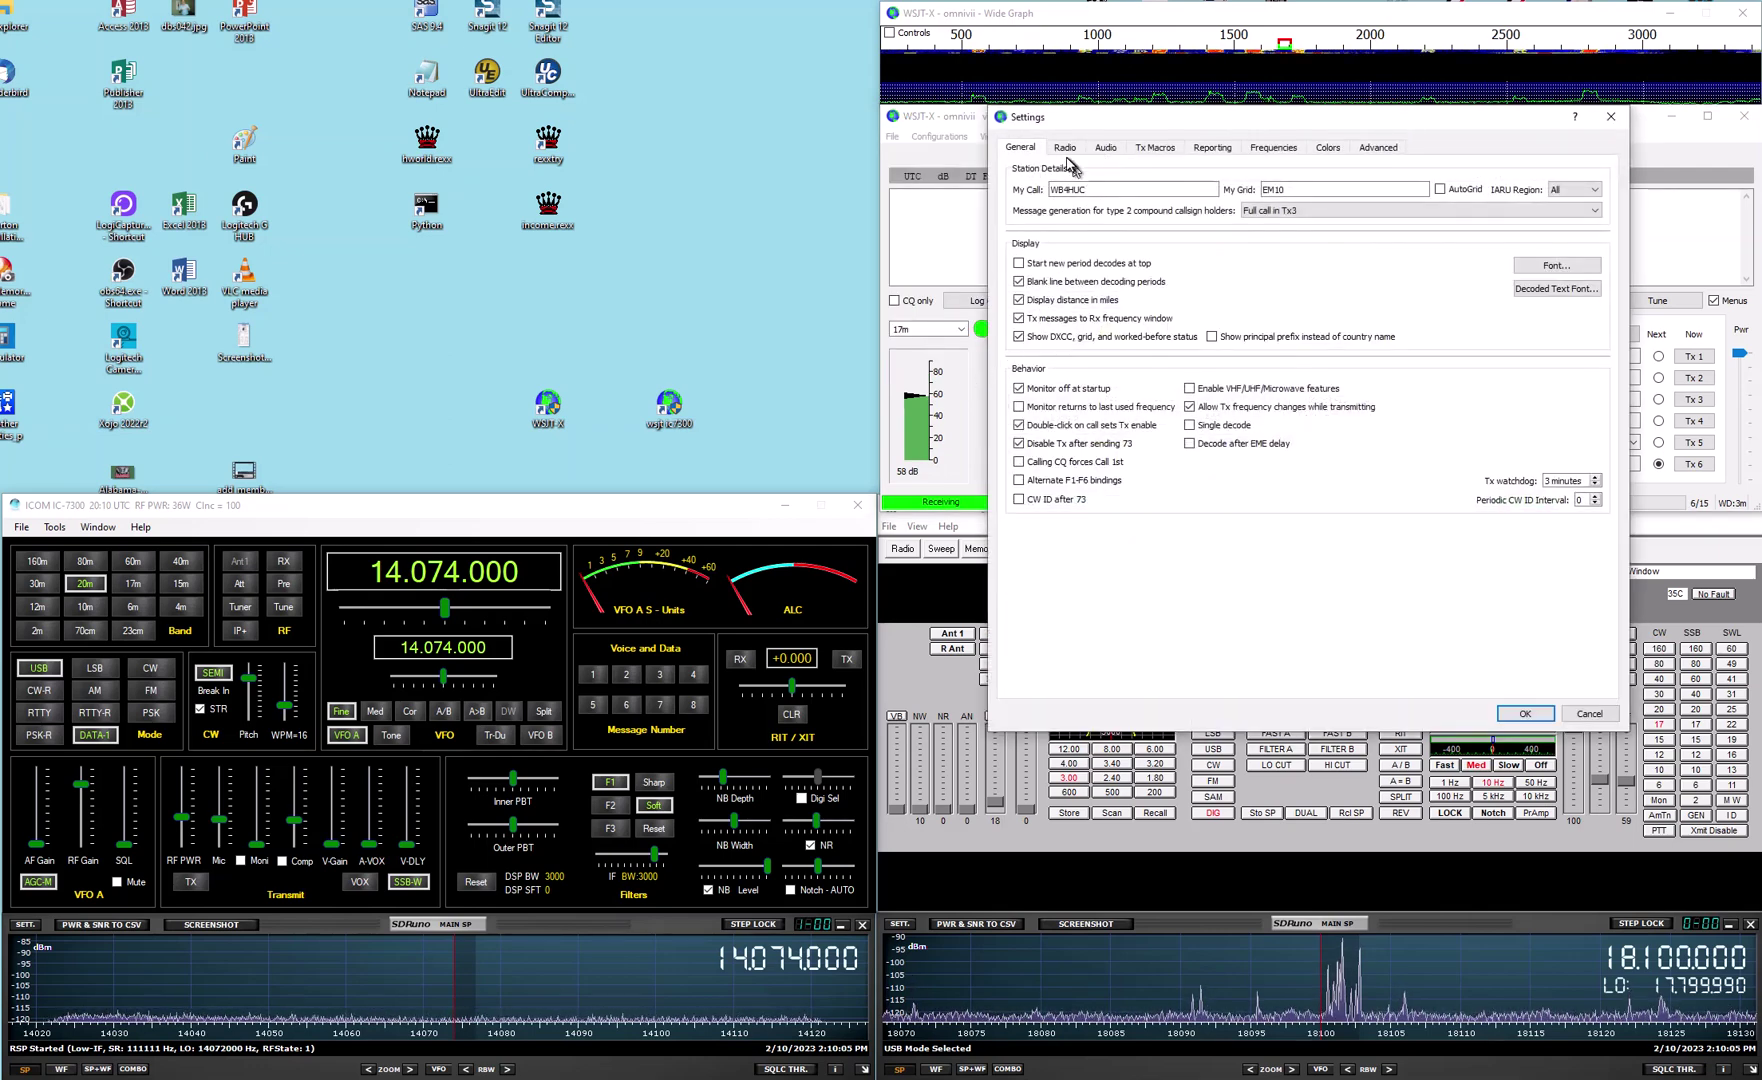
left_click(1067, 152)
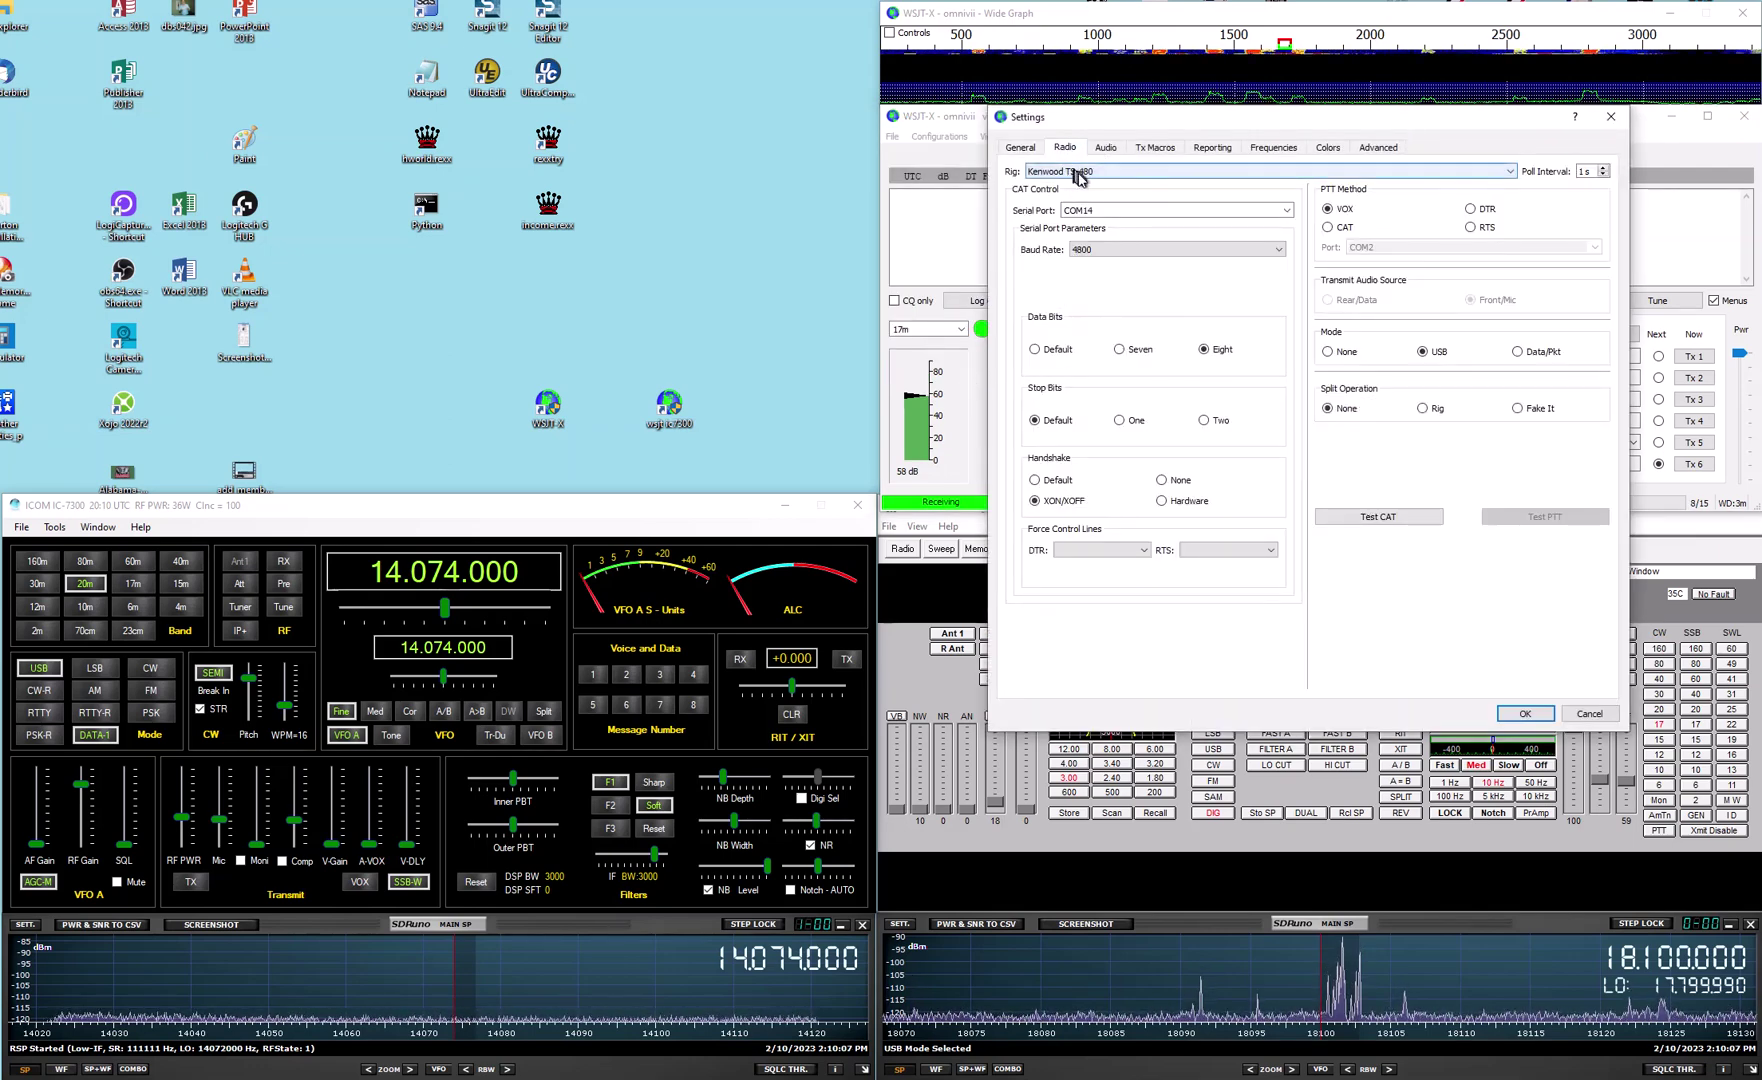
left_click(1403, 514)
left_click(1525, 713)
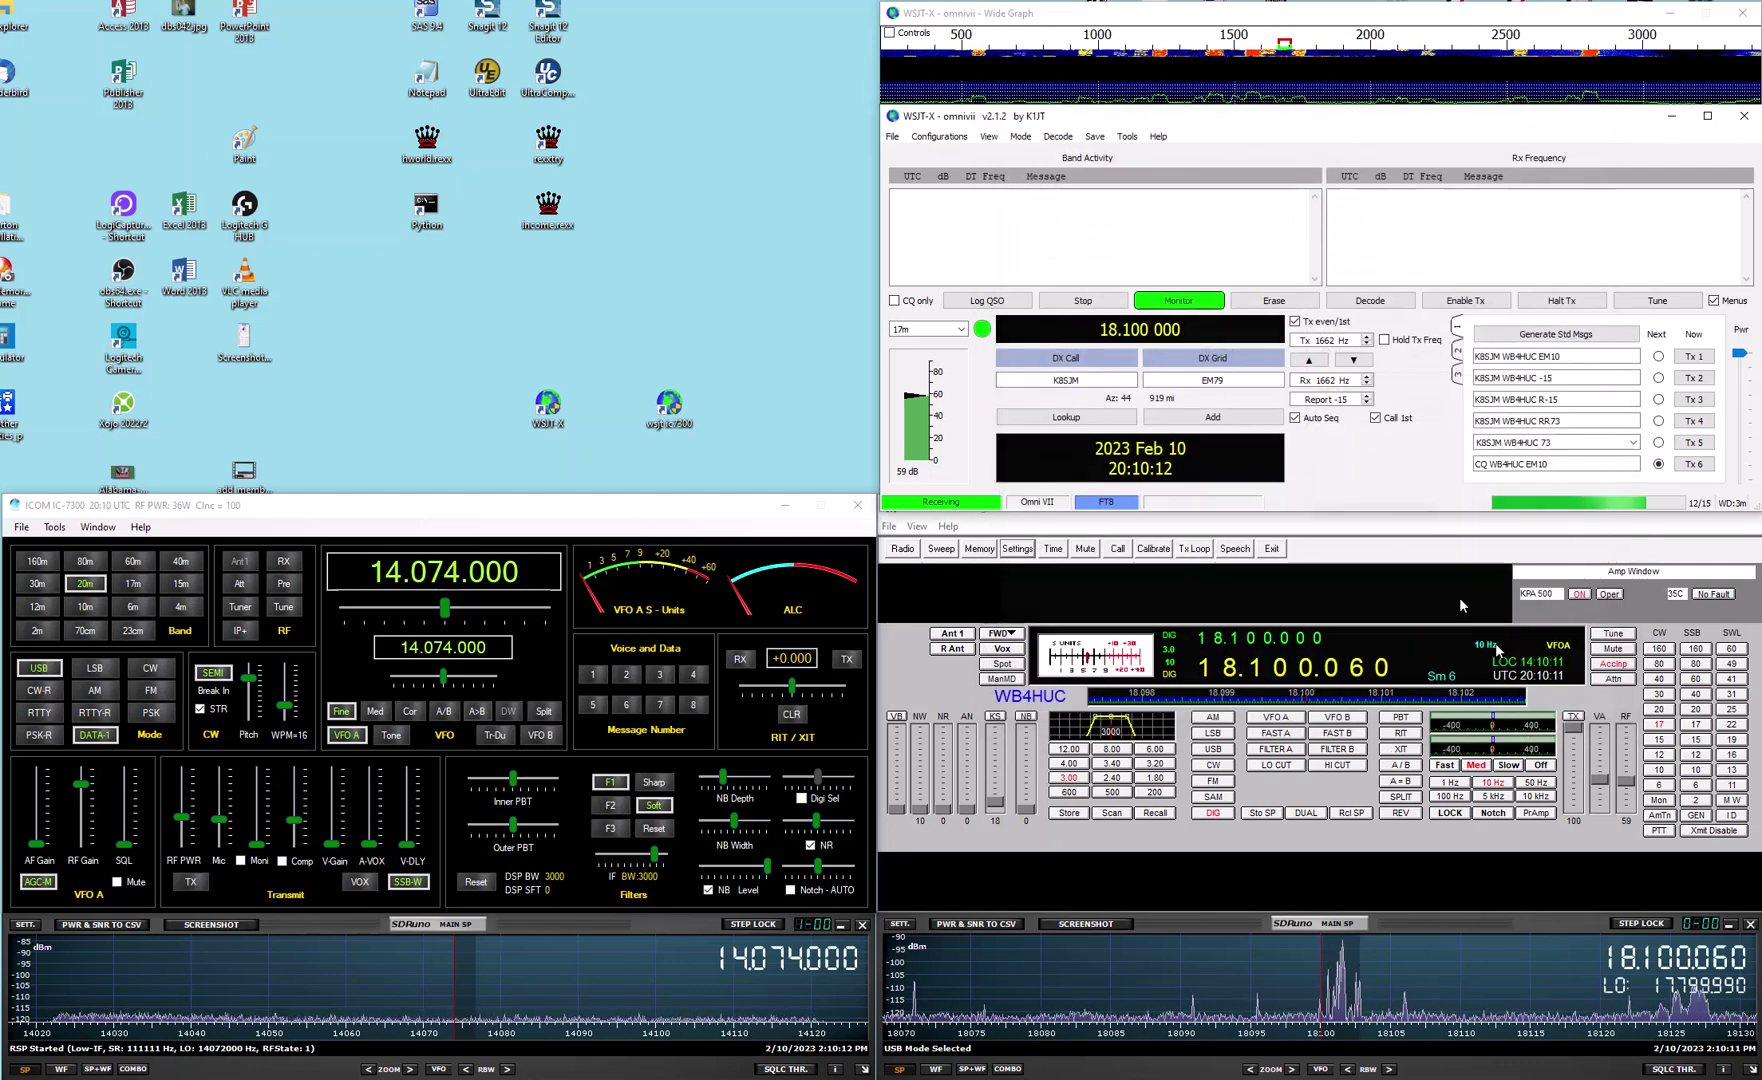
Review the Omni VII configuration's soundcard input and output in the audio settings
left_click(892, 136)
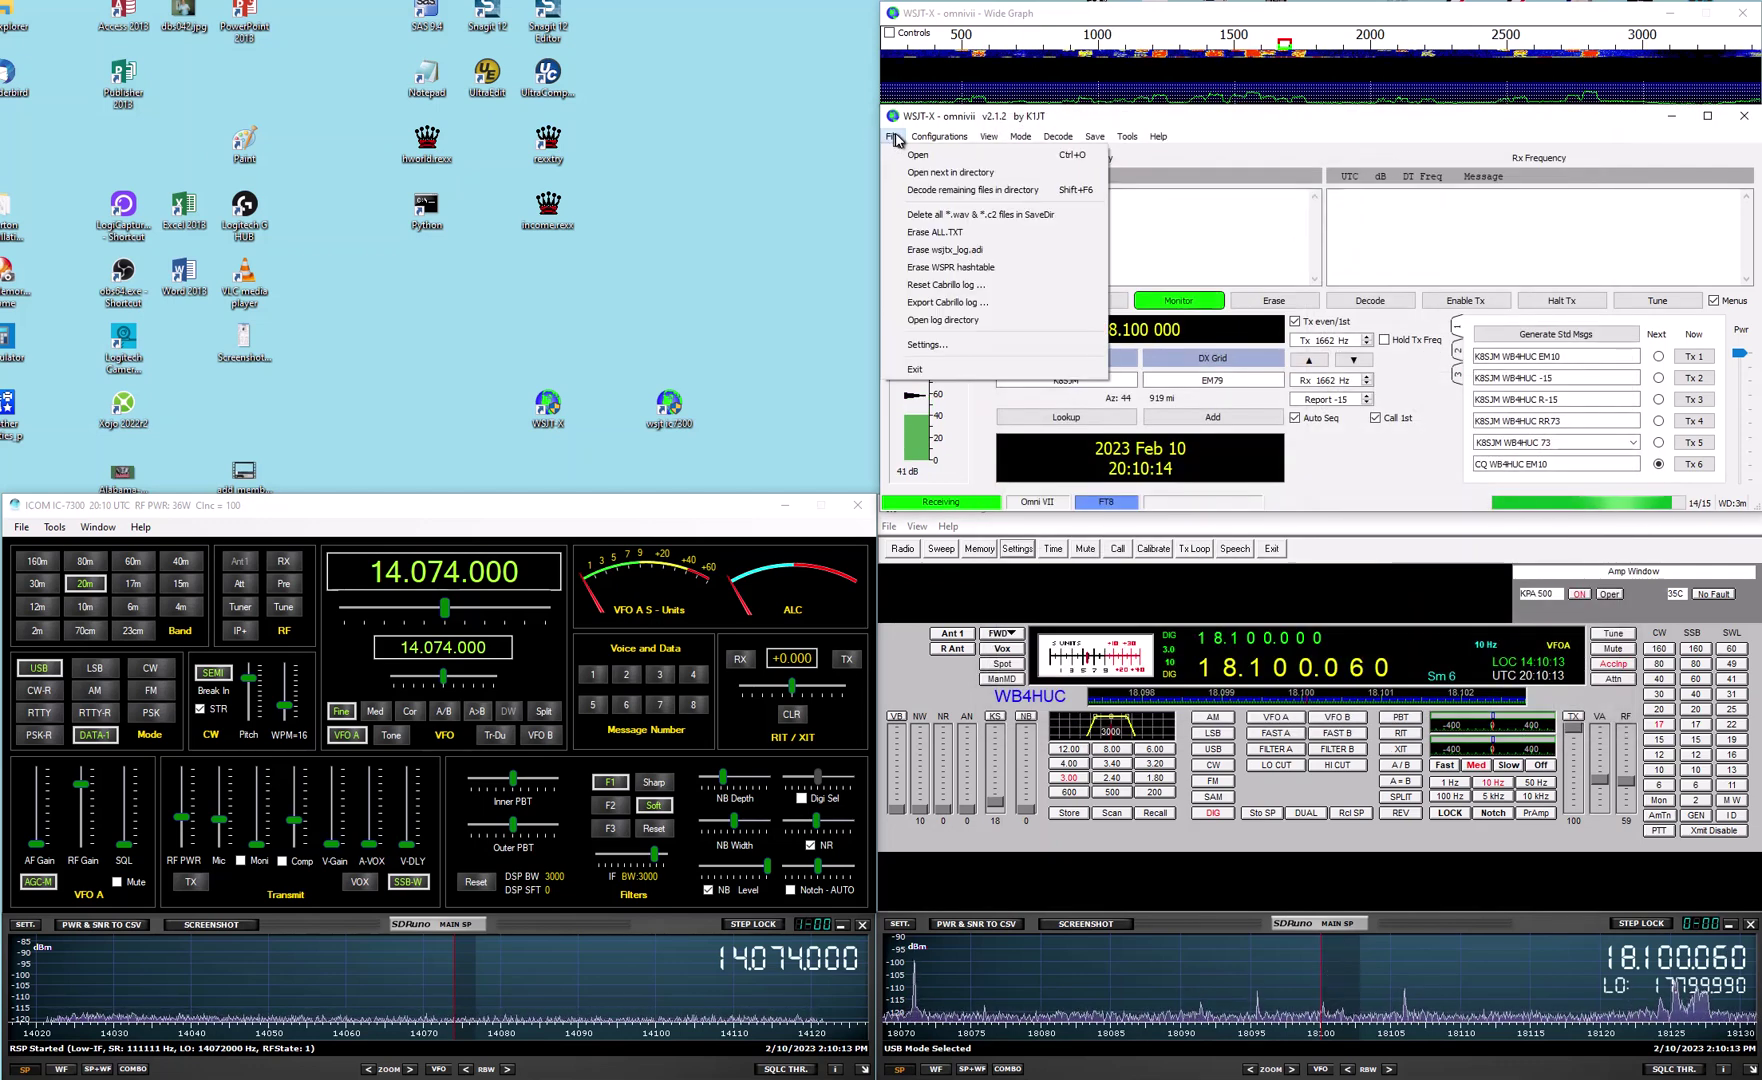
left_click(955, 345)
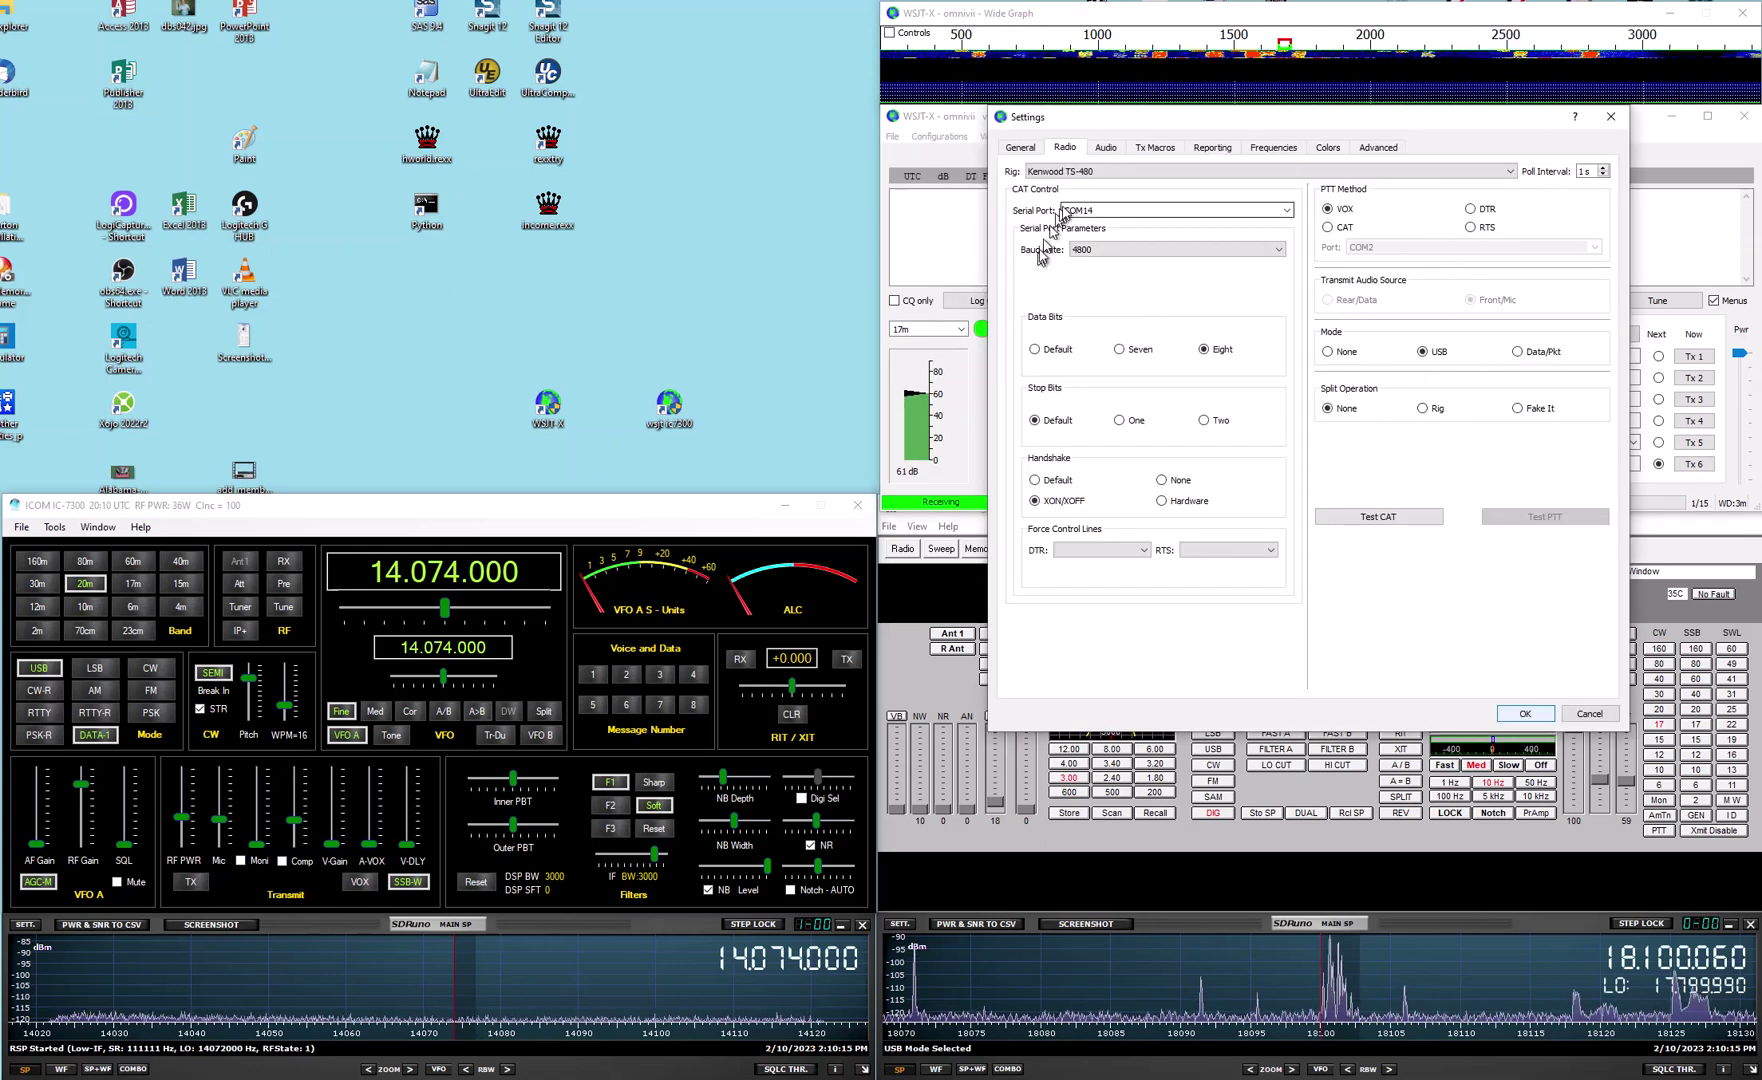
left_click(1106, 150)
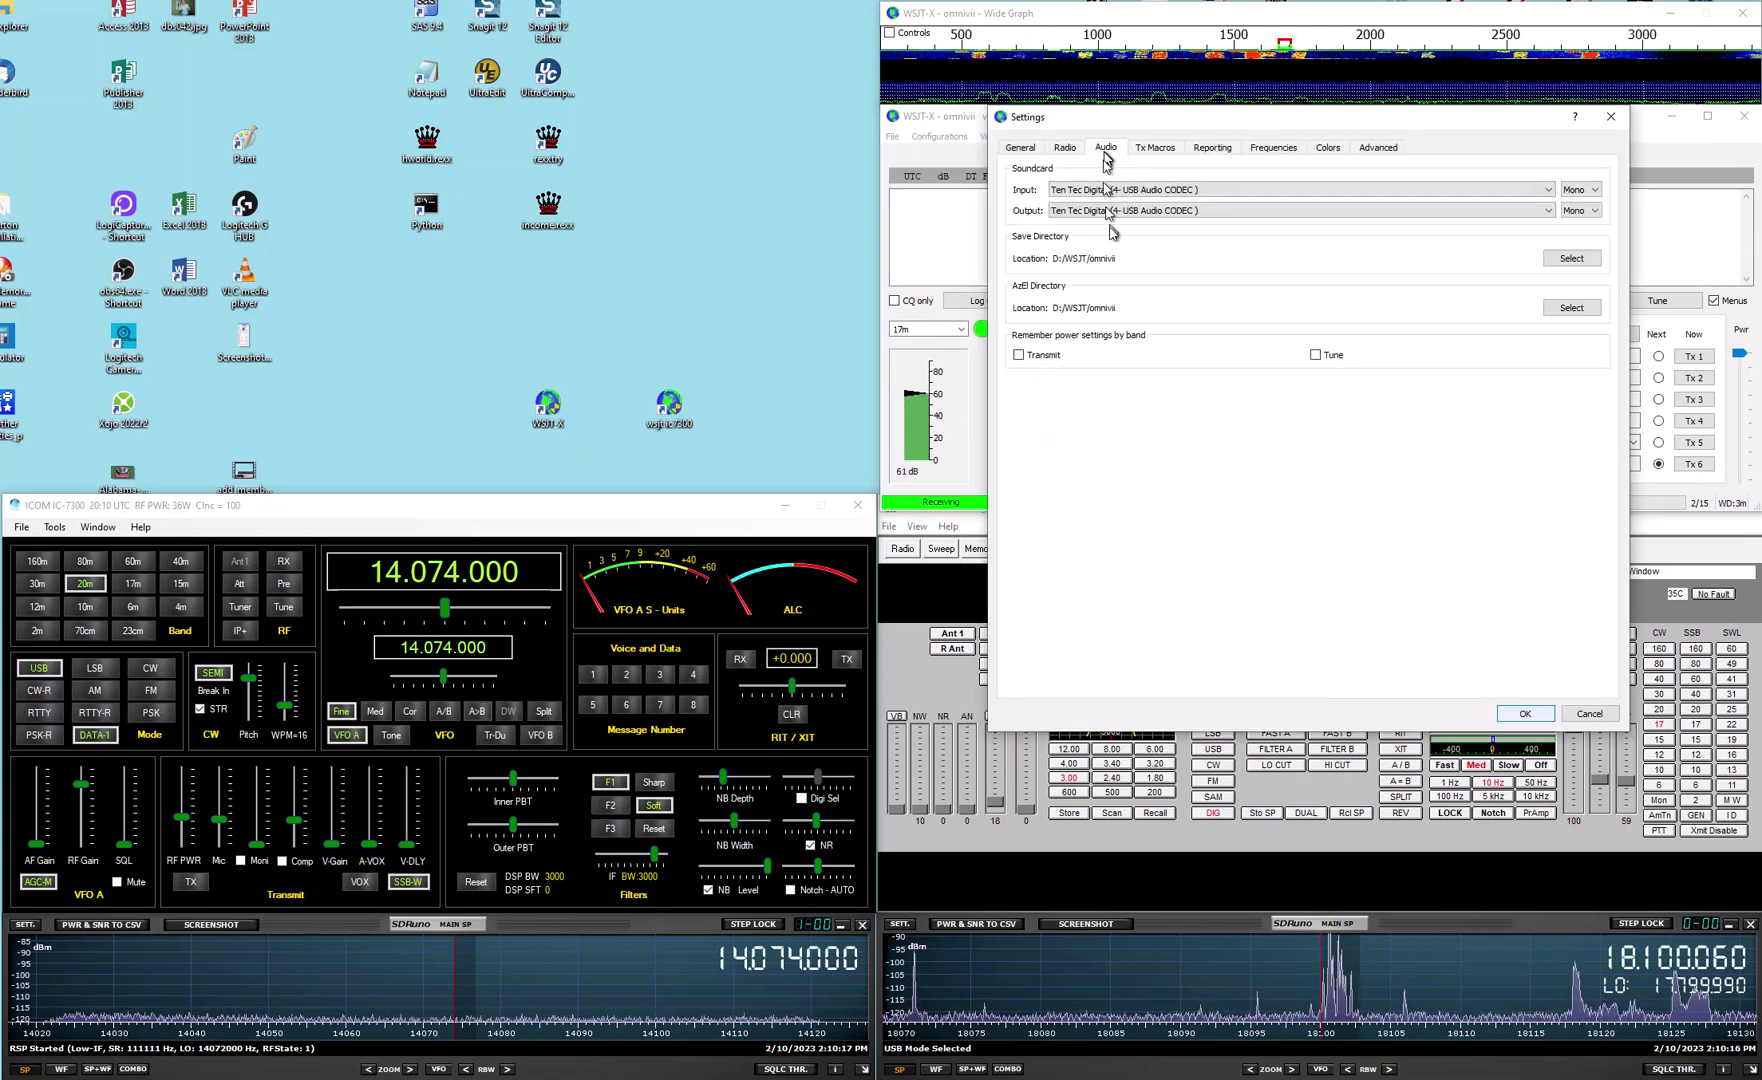
left_click(1524, 714)
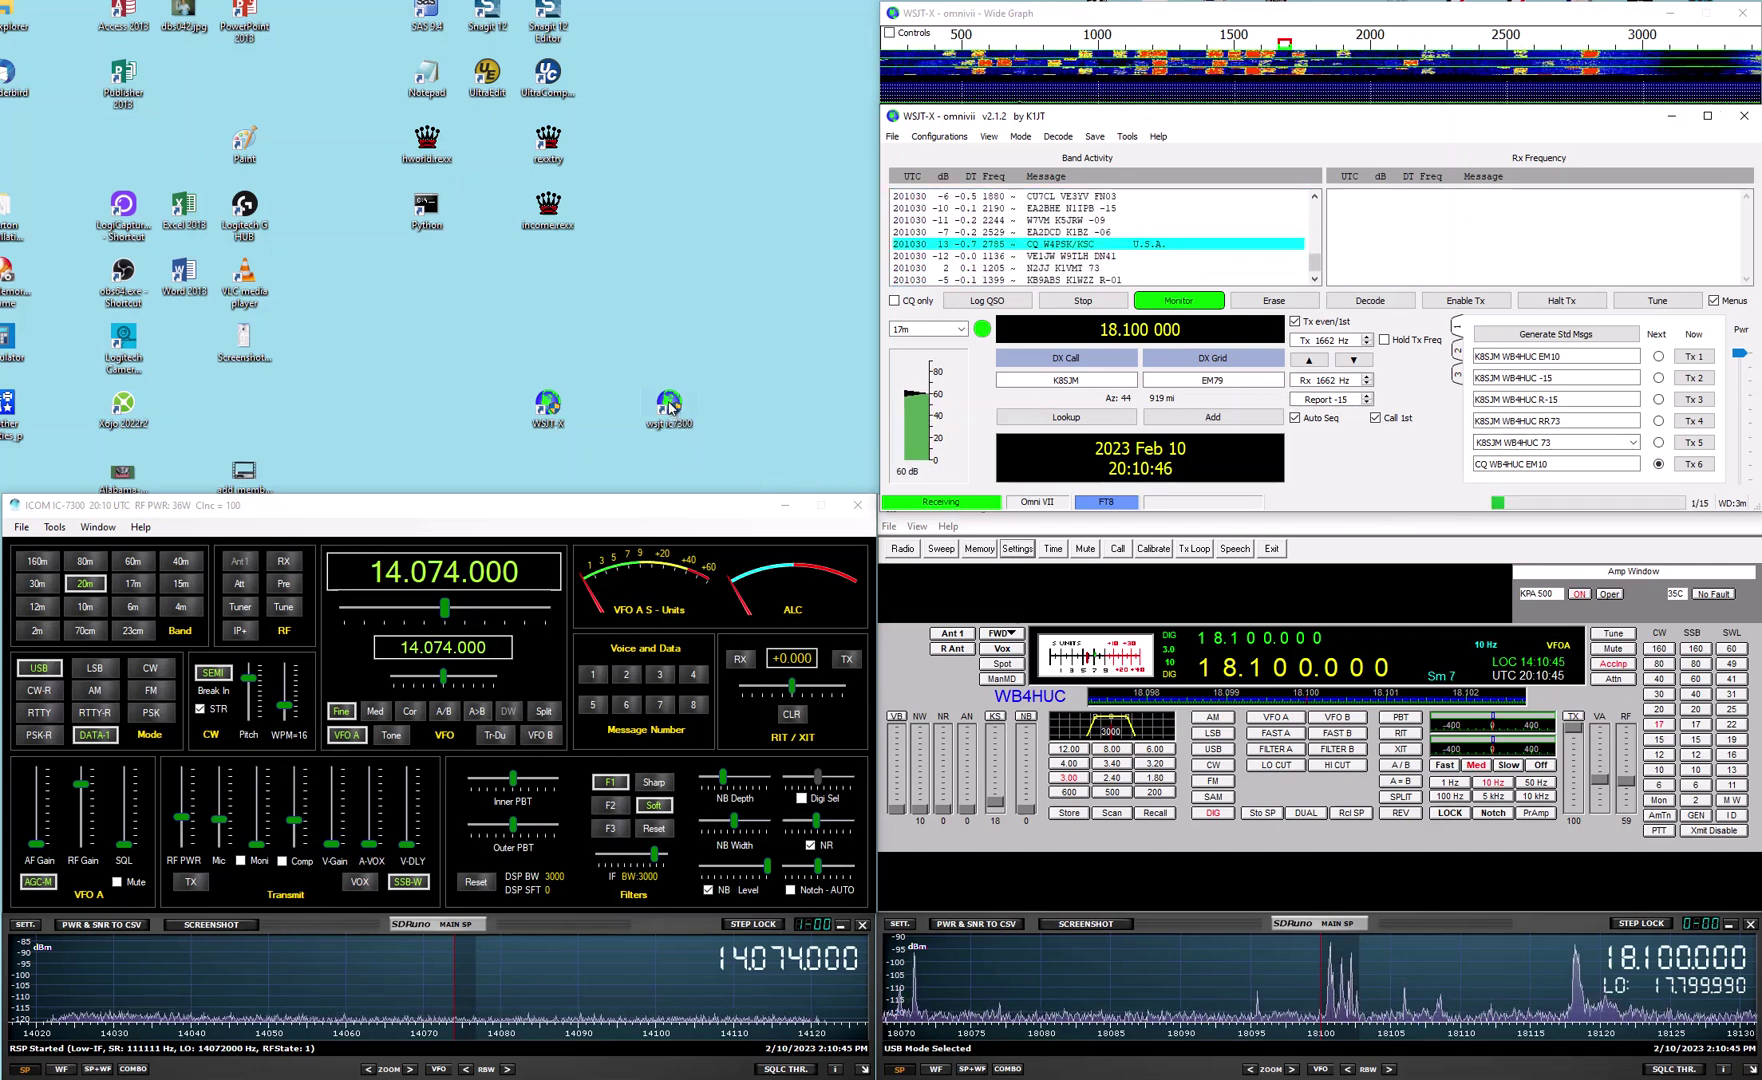
Launch the separate IC-7300 instance of WSJT-X from its desktop shortcut
left_click(670, 405)
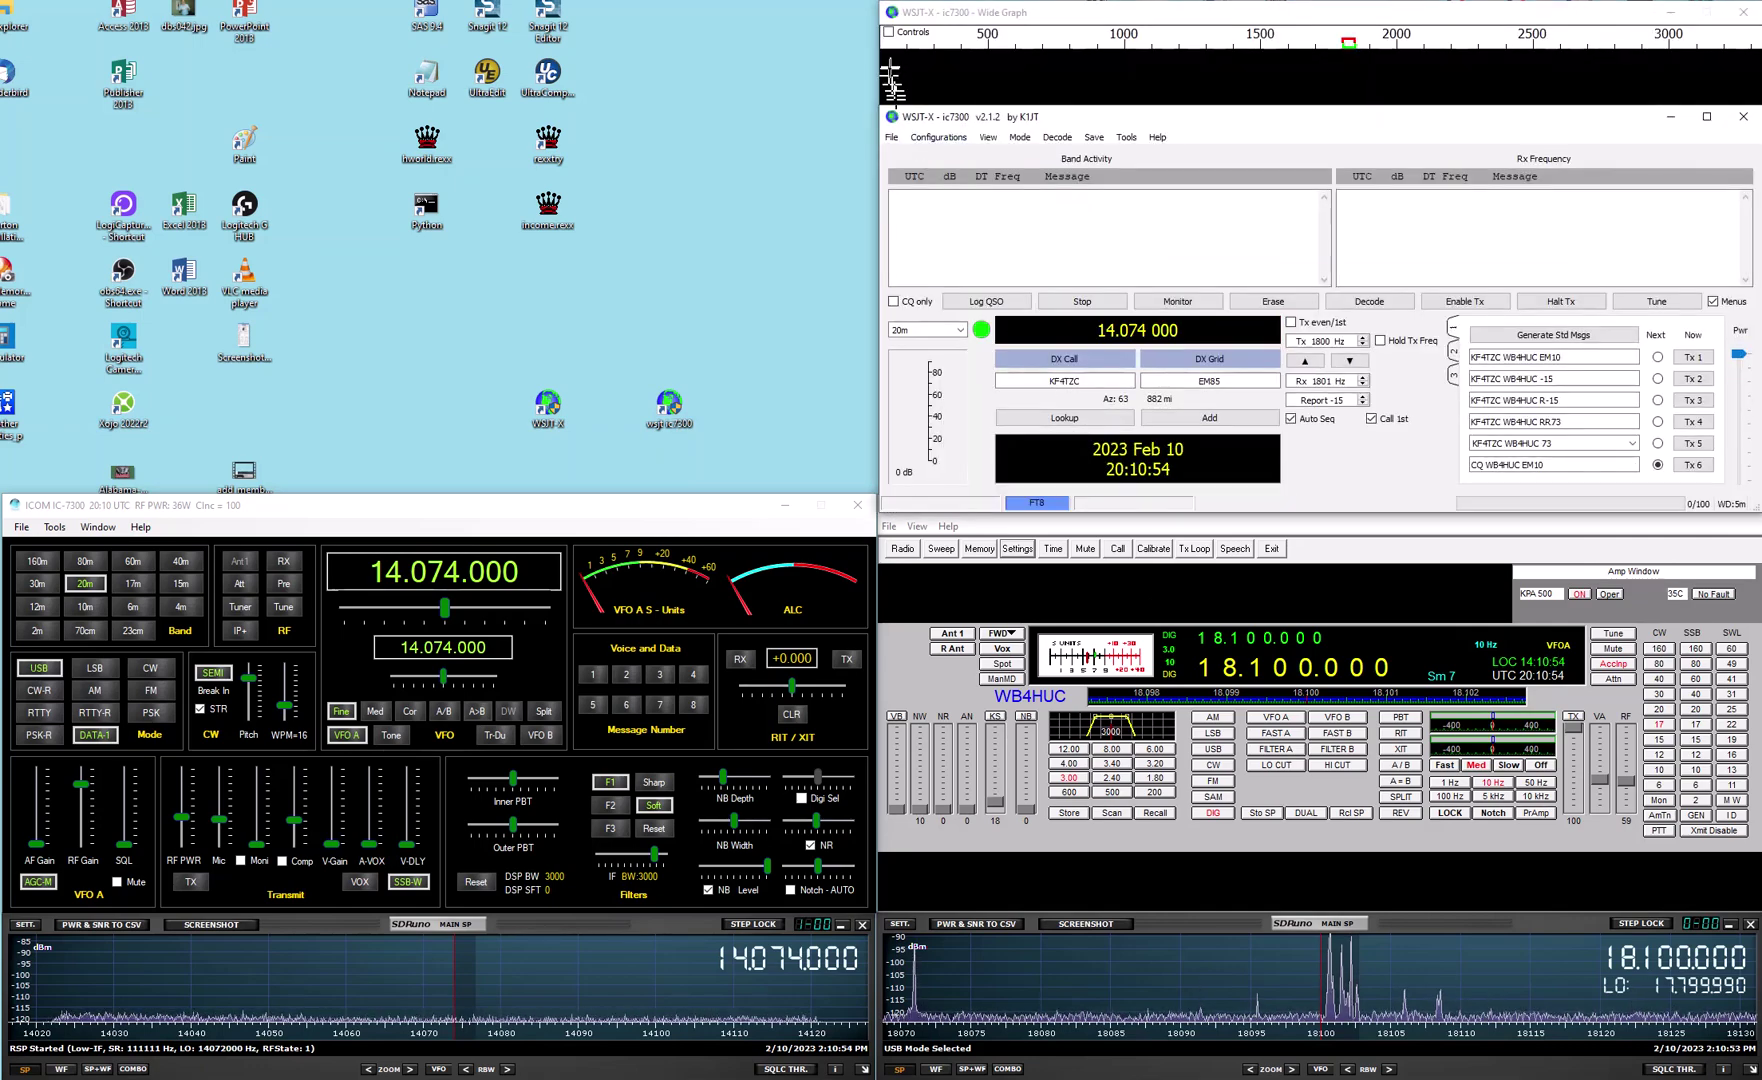
Review the contents of the IC-7300 instance's log directory, and close the directory window and that WSJT-X instance
left_click(891, 137)
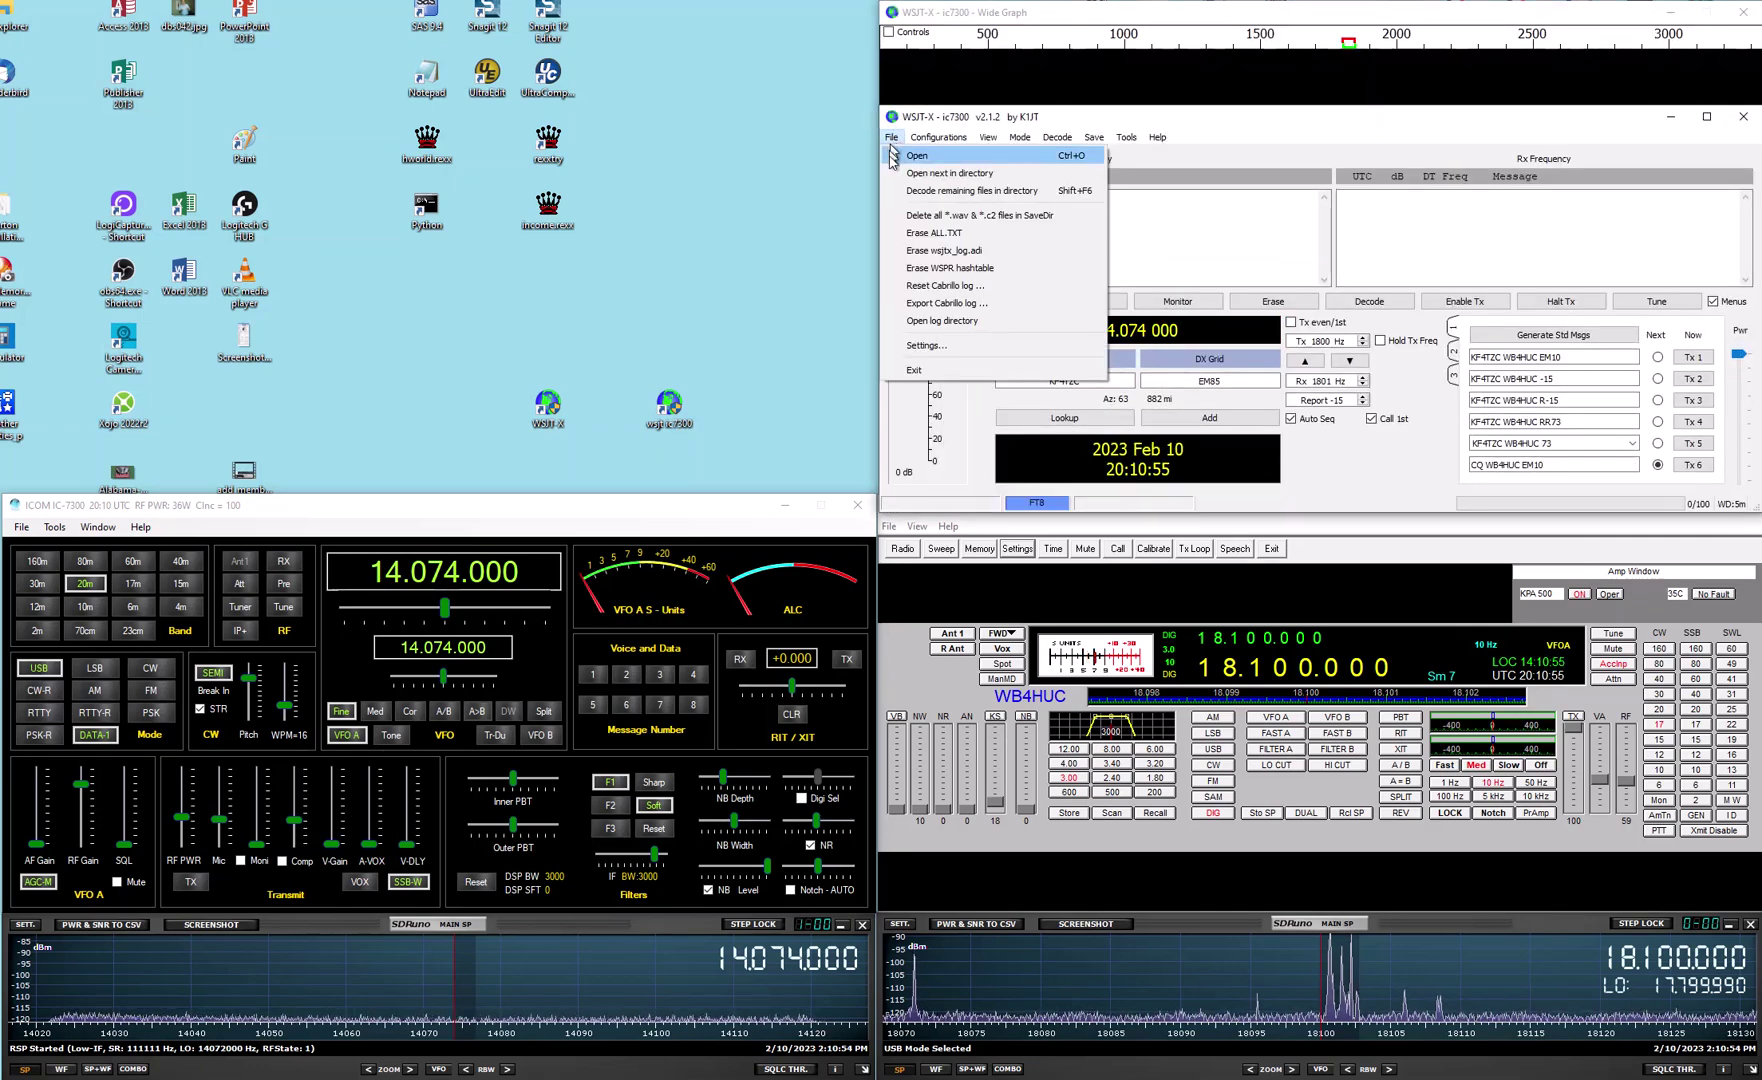
left_click(934, 321)
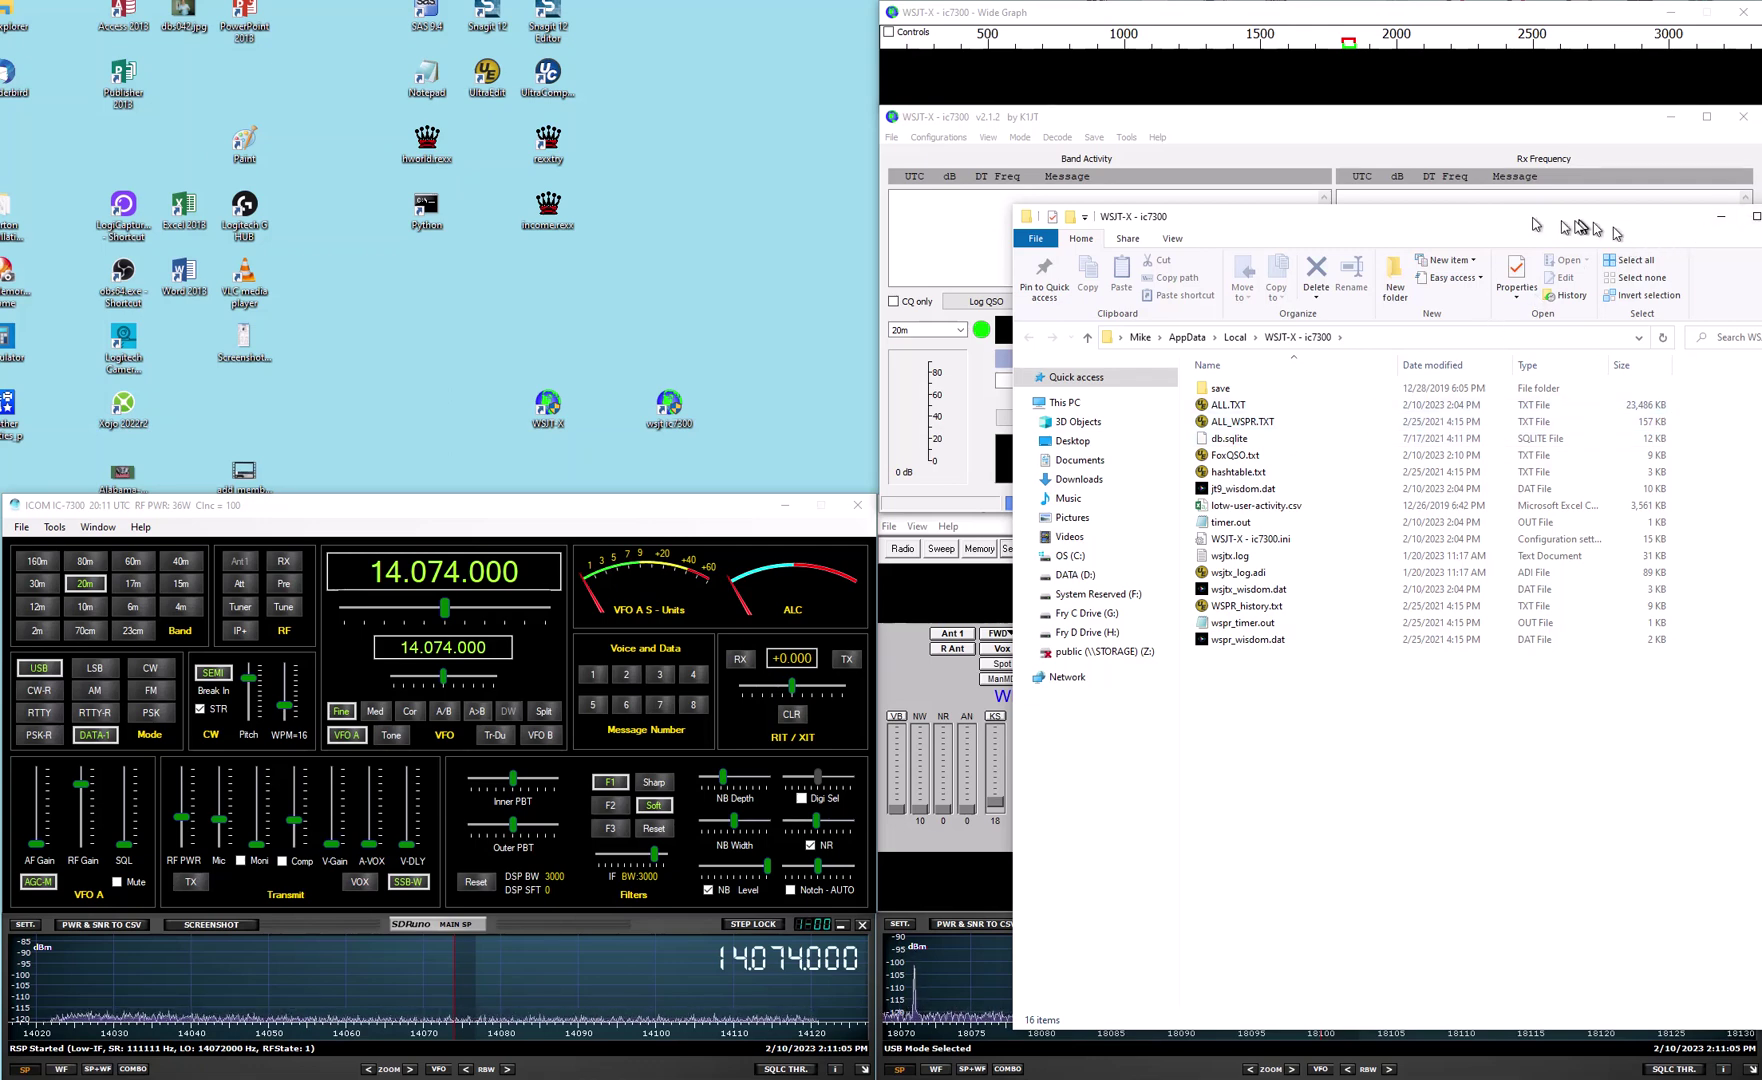
left_click_drag(1505, 232, 1427, 228)
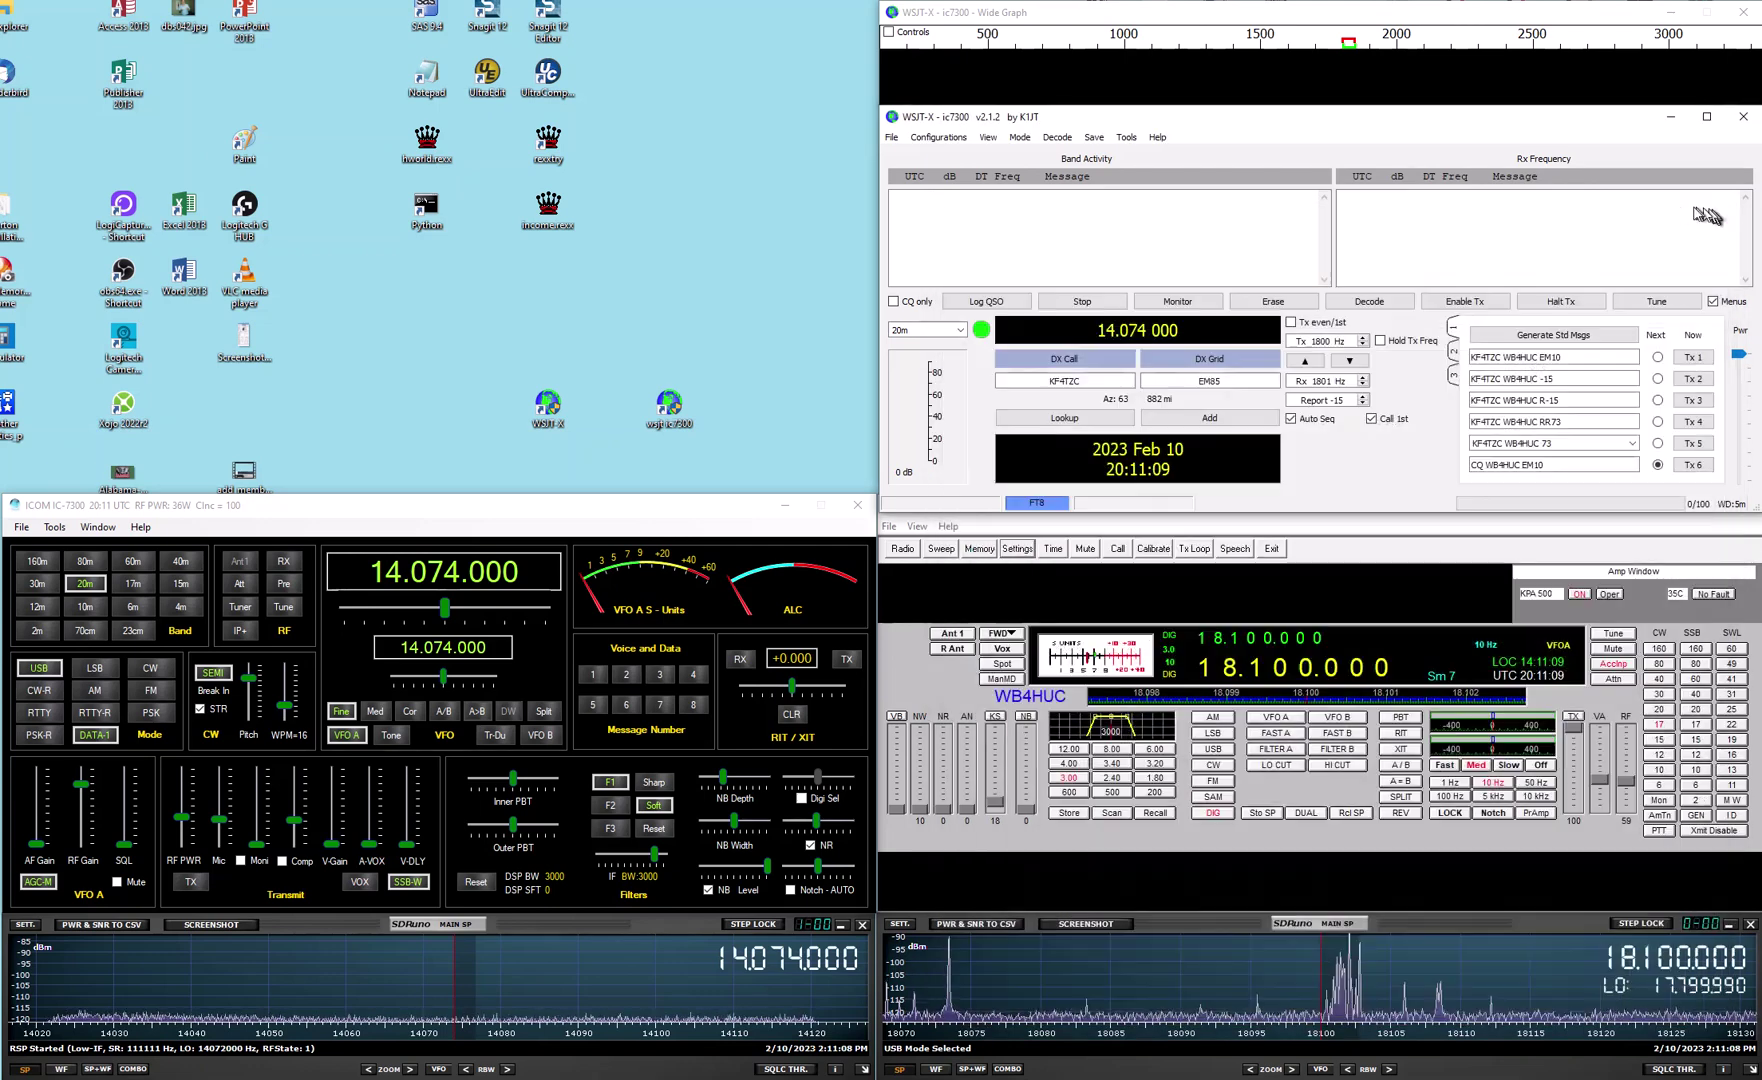
left_click(1715, 212)
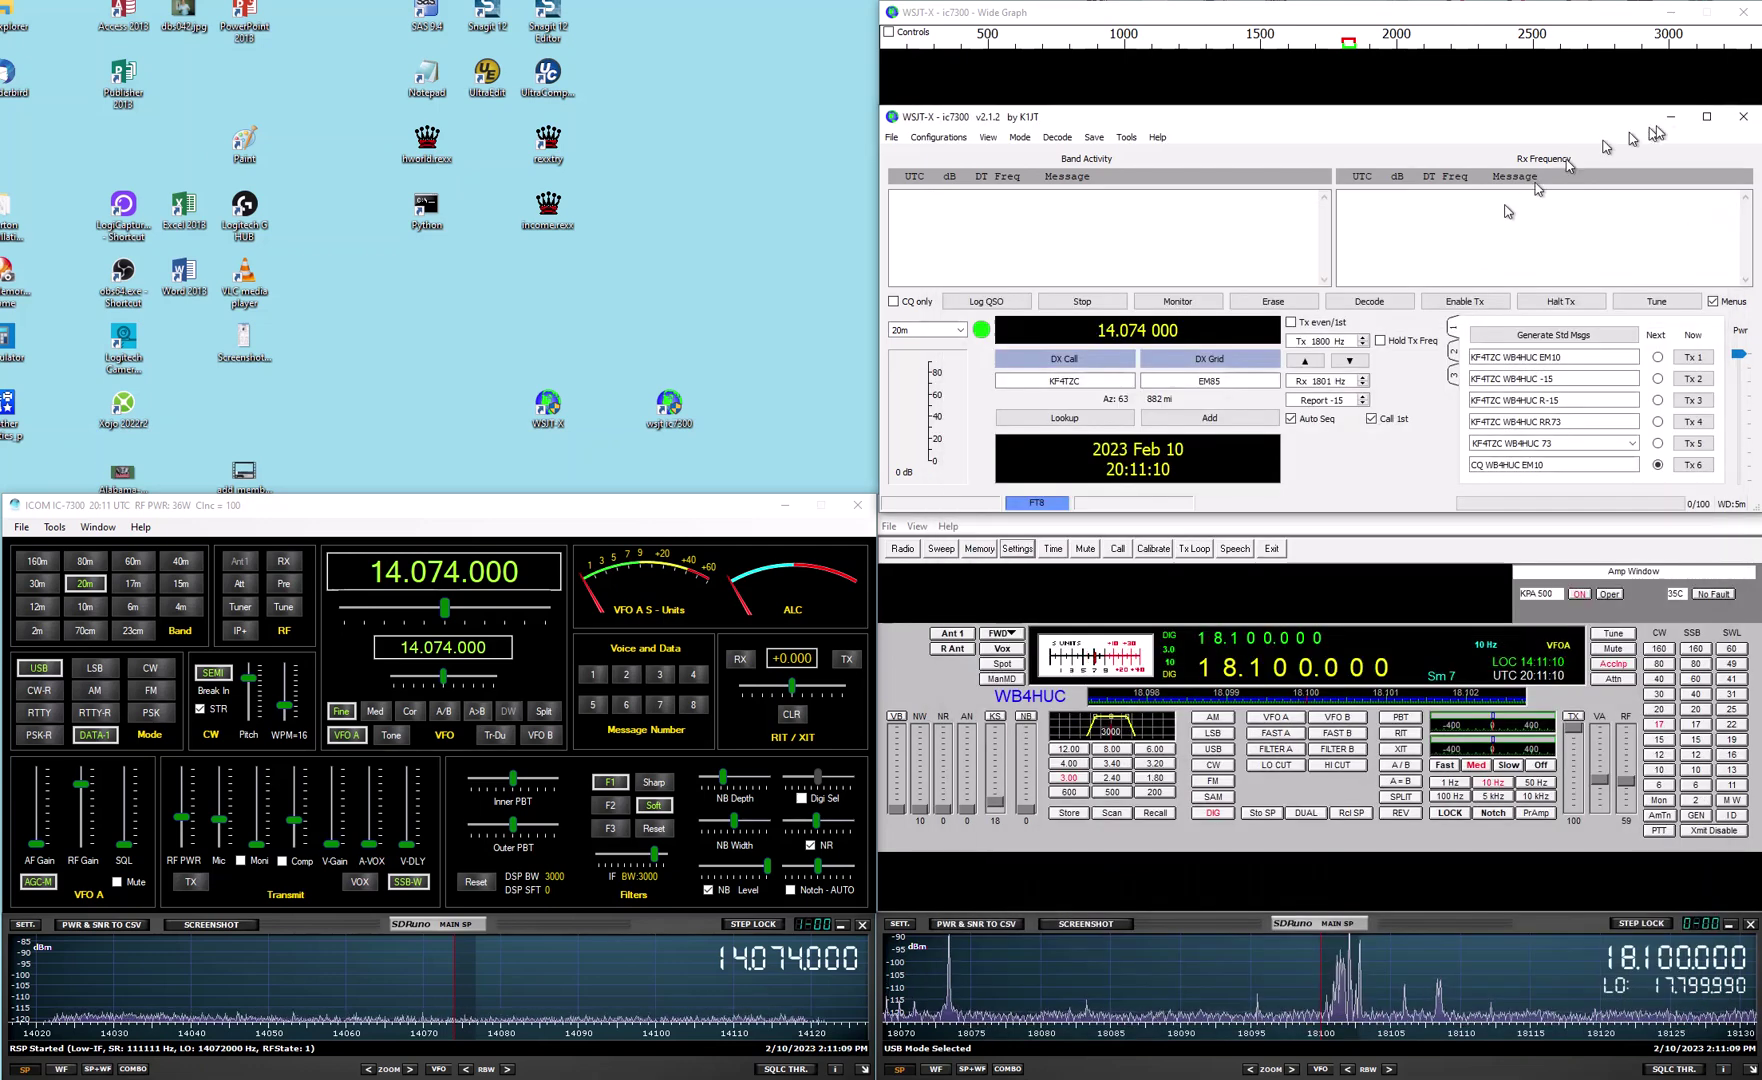
left_click(1745, 118)
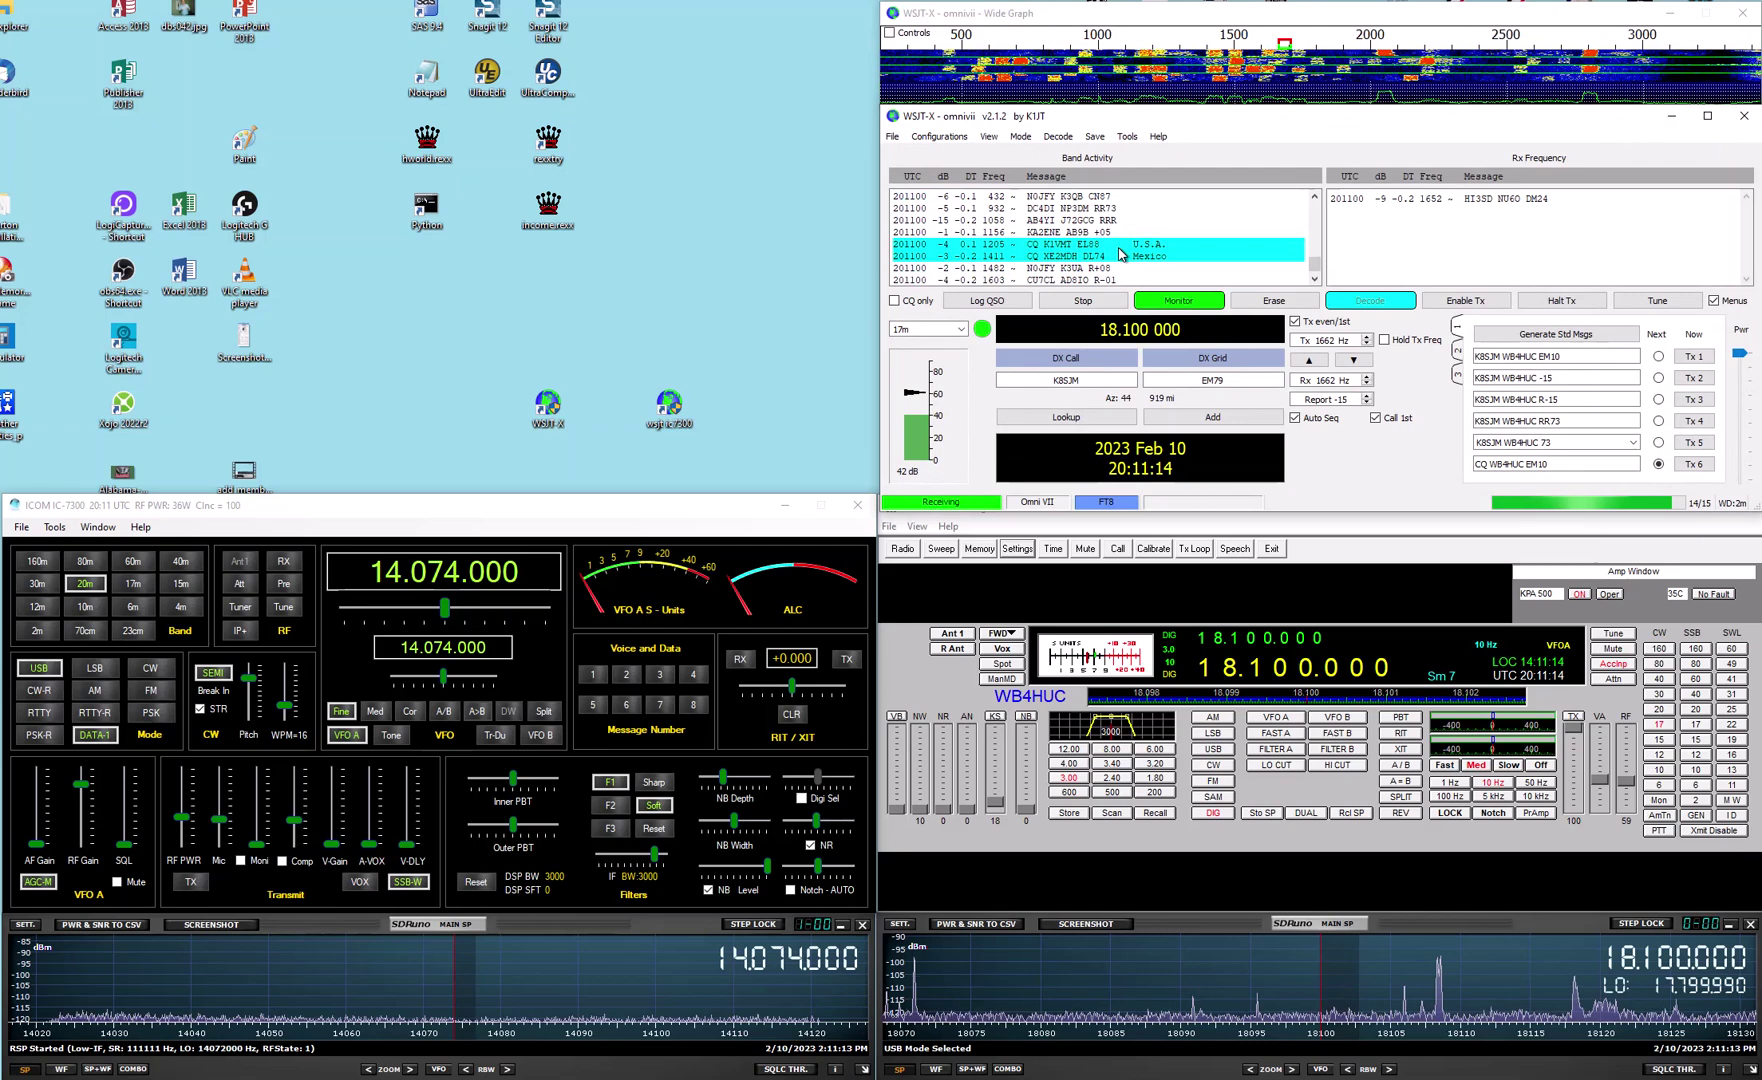
Review the files in the omnivii instance's log directory while the Omni VII configuration is active, and close the directory window
left_click(893, 143)
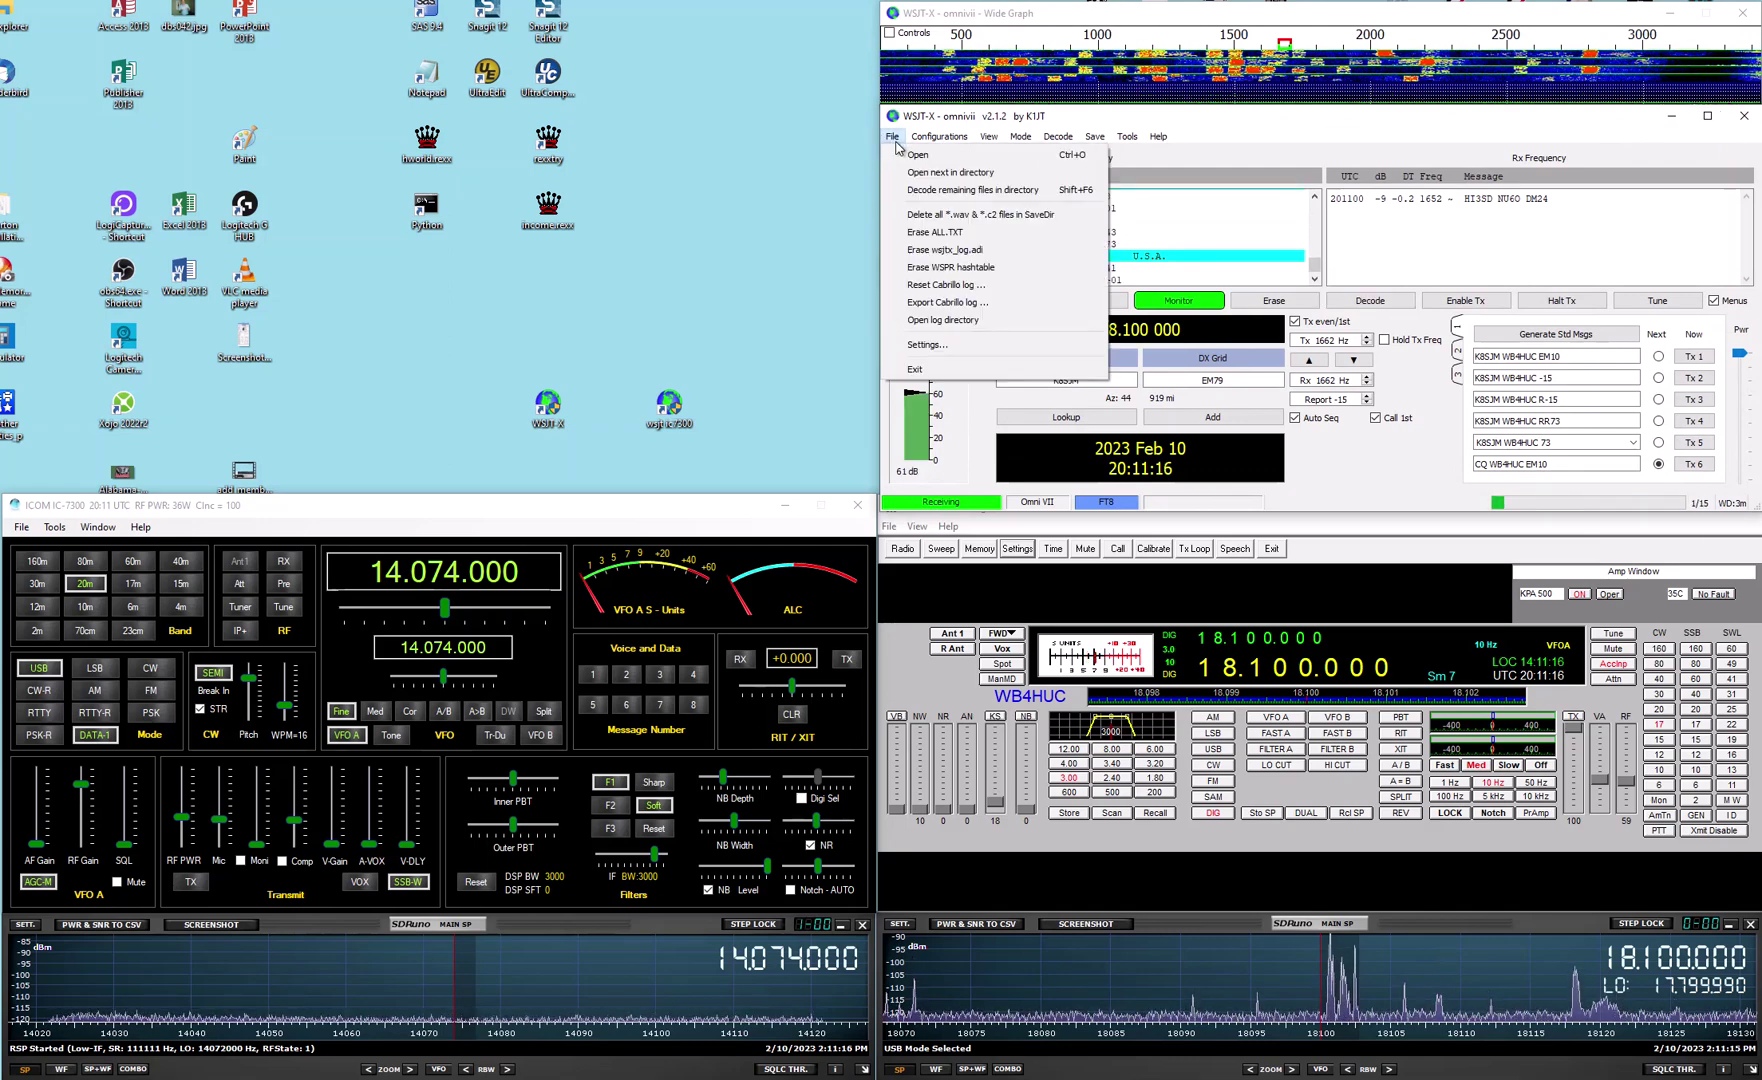
left_click(977, 322)
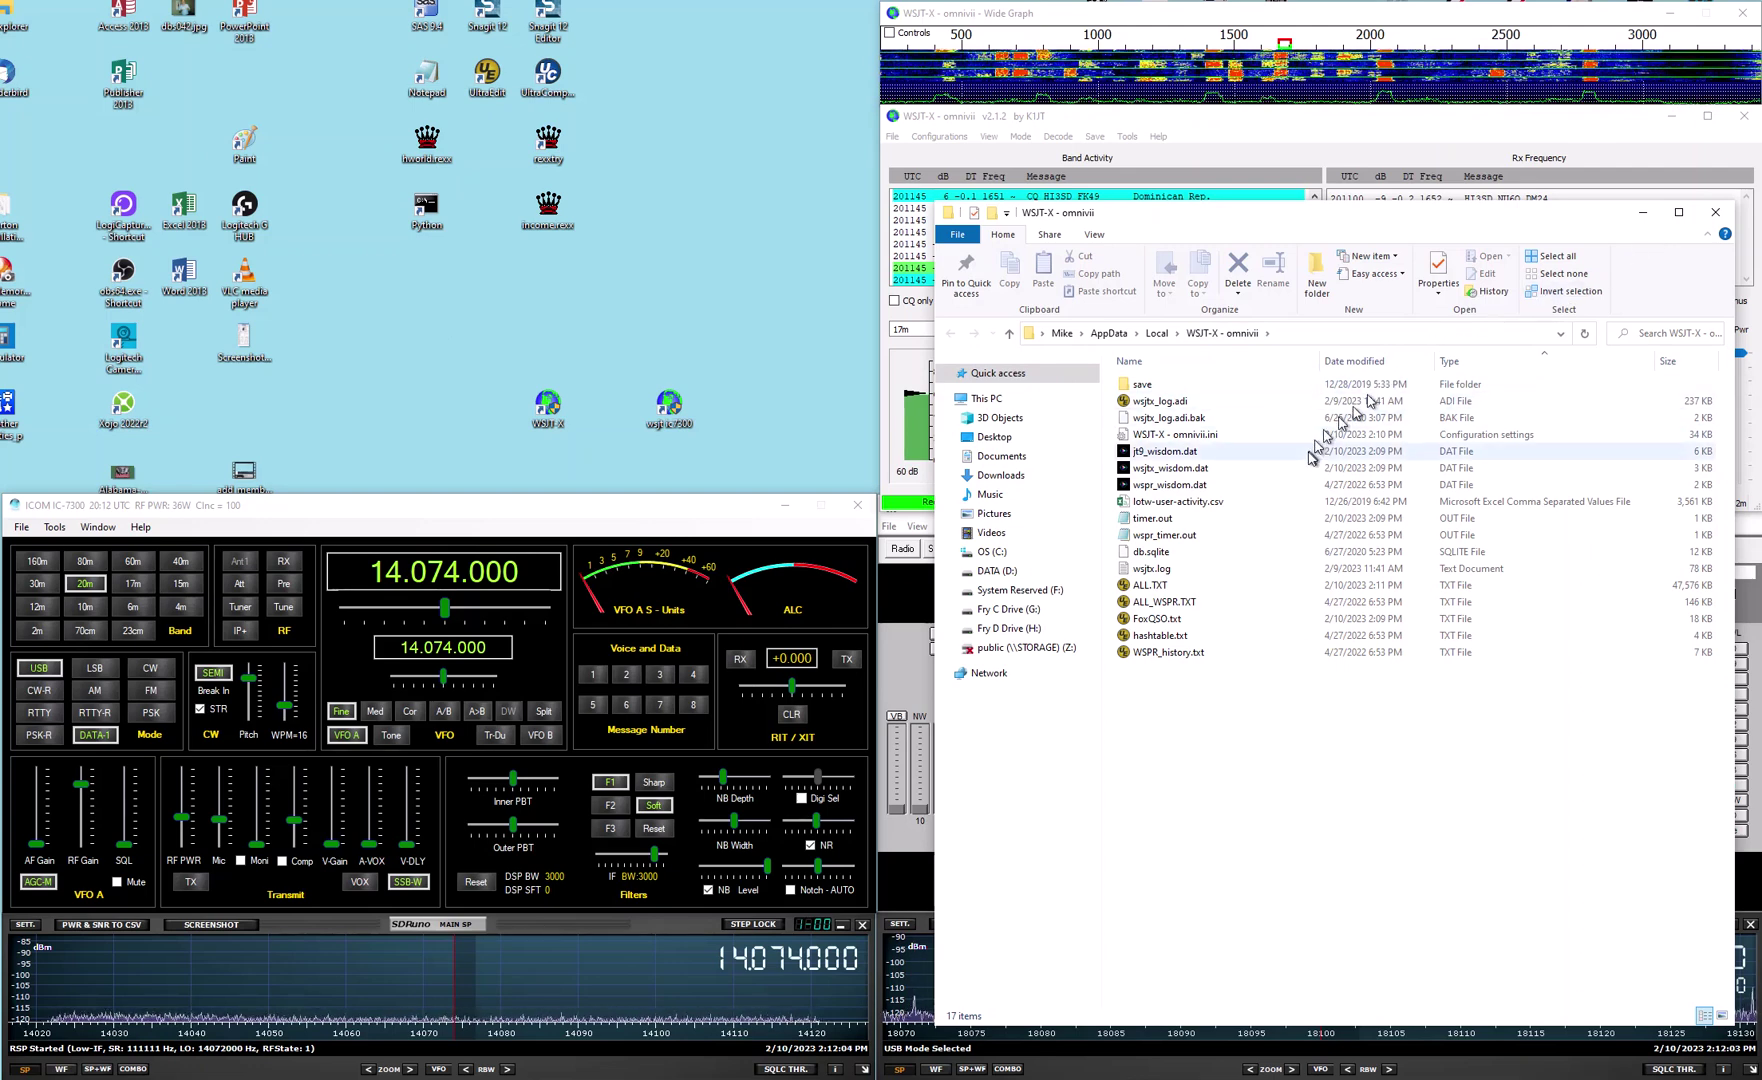
left_click(1715, 212)
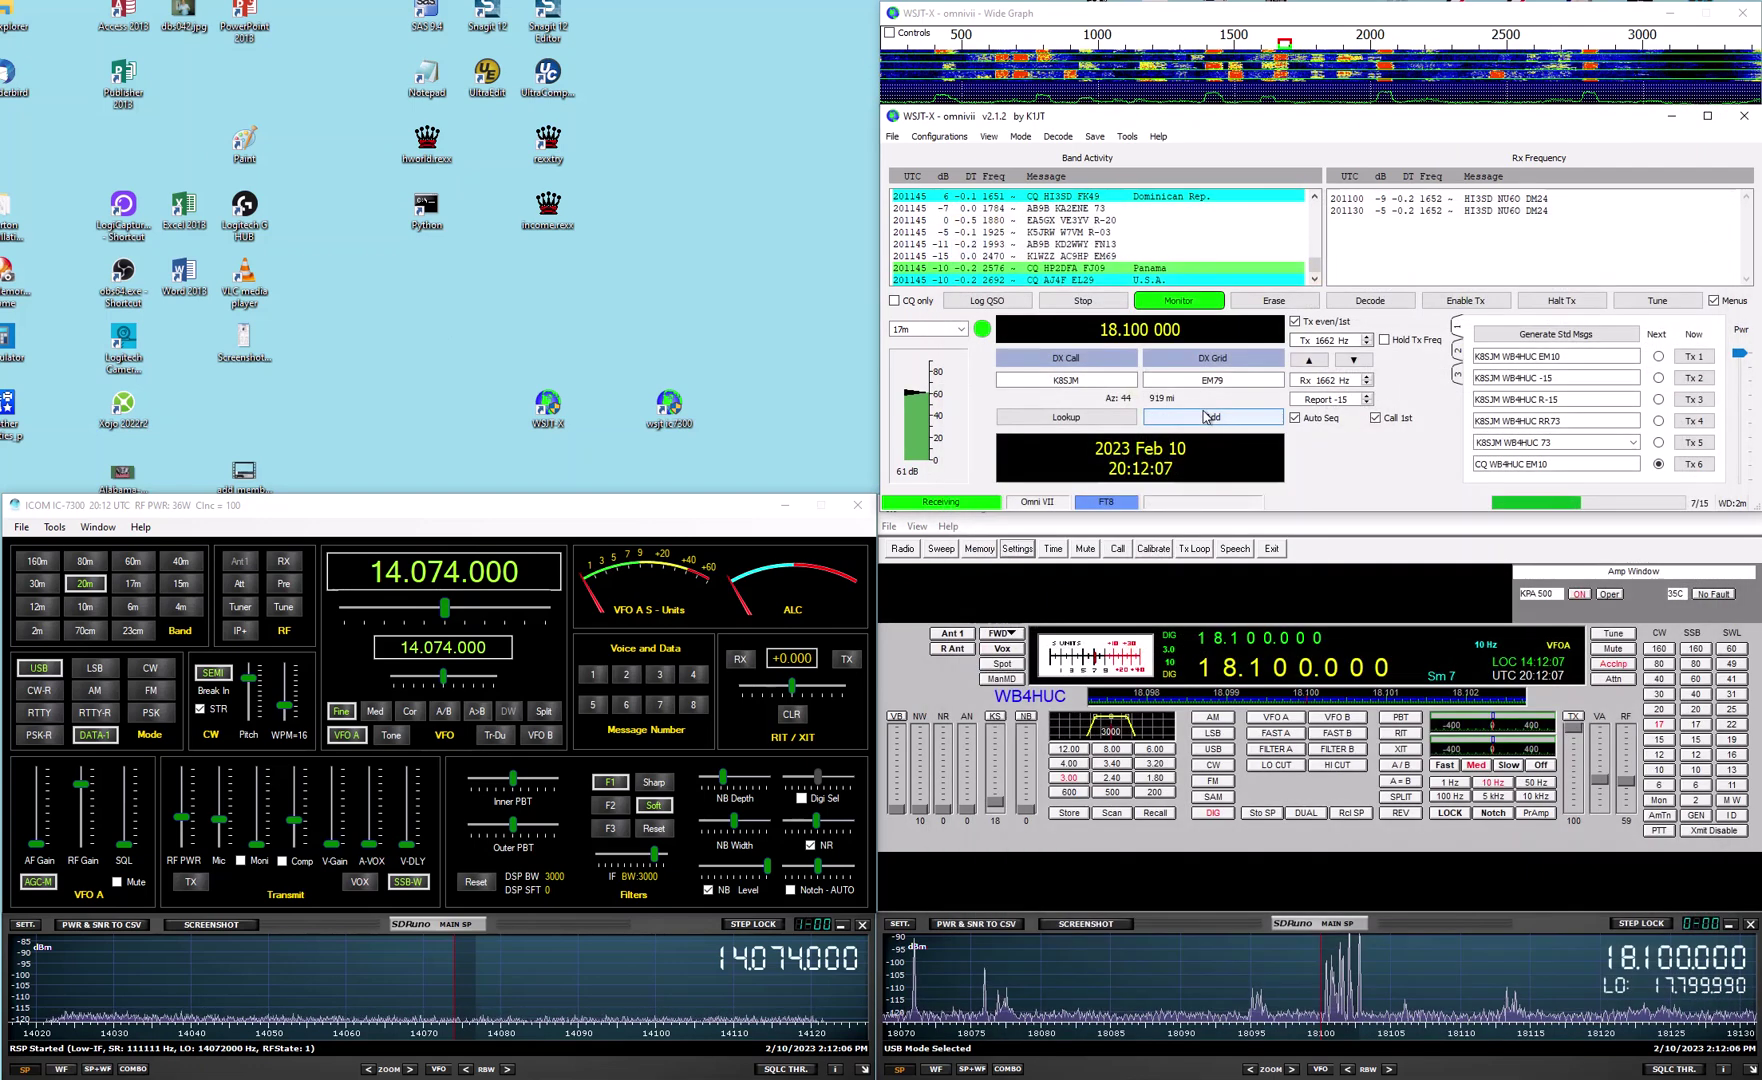
Switch the omnivii instance of WSJT-X to the IC-7300 configuration
left_click(940, 137)
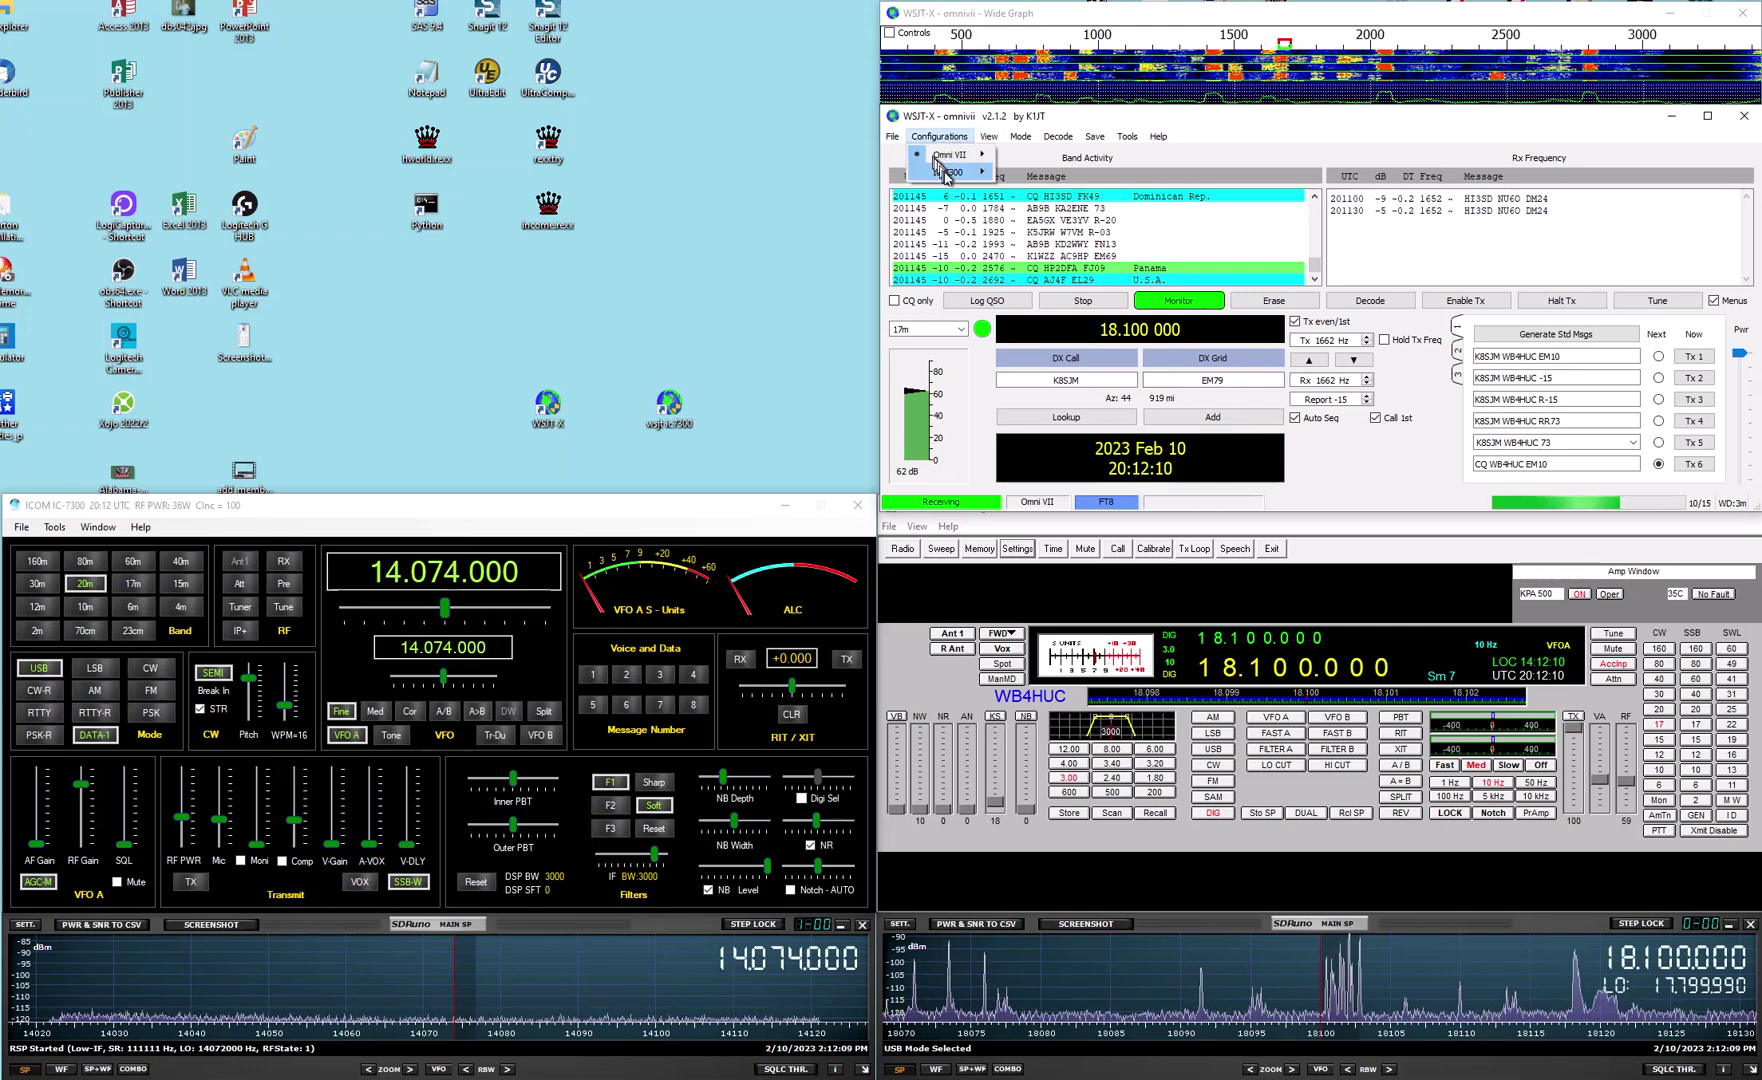
mouse_move(962, 174)
left_click(1028, 176)
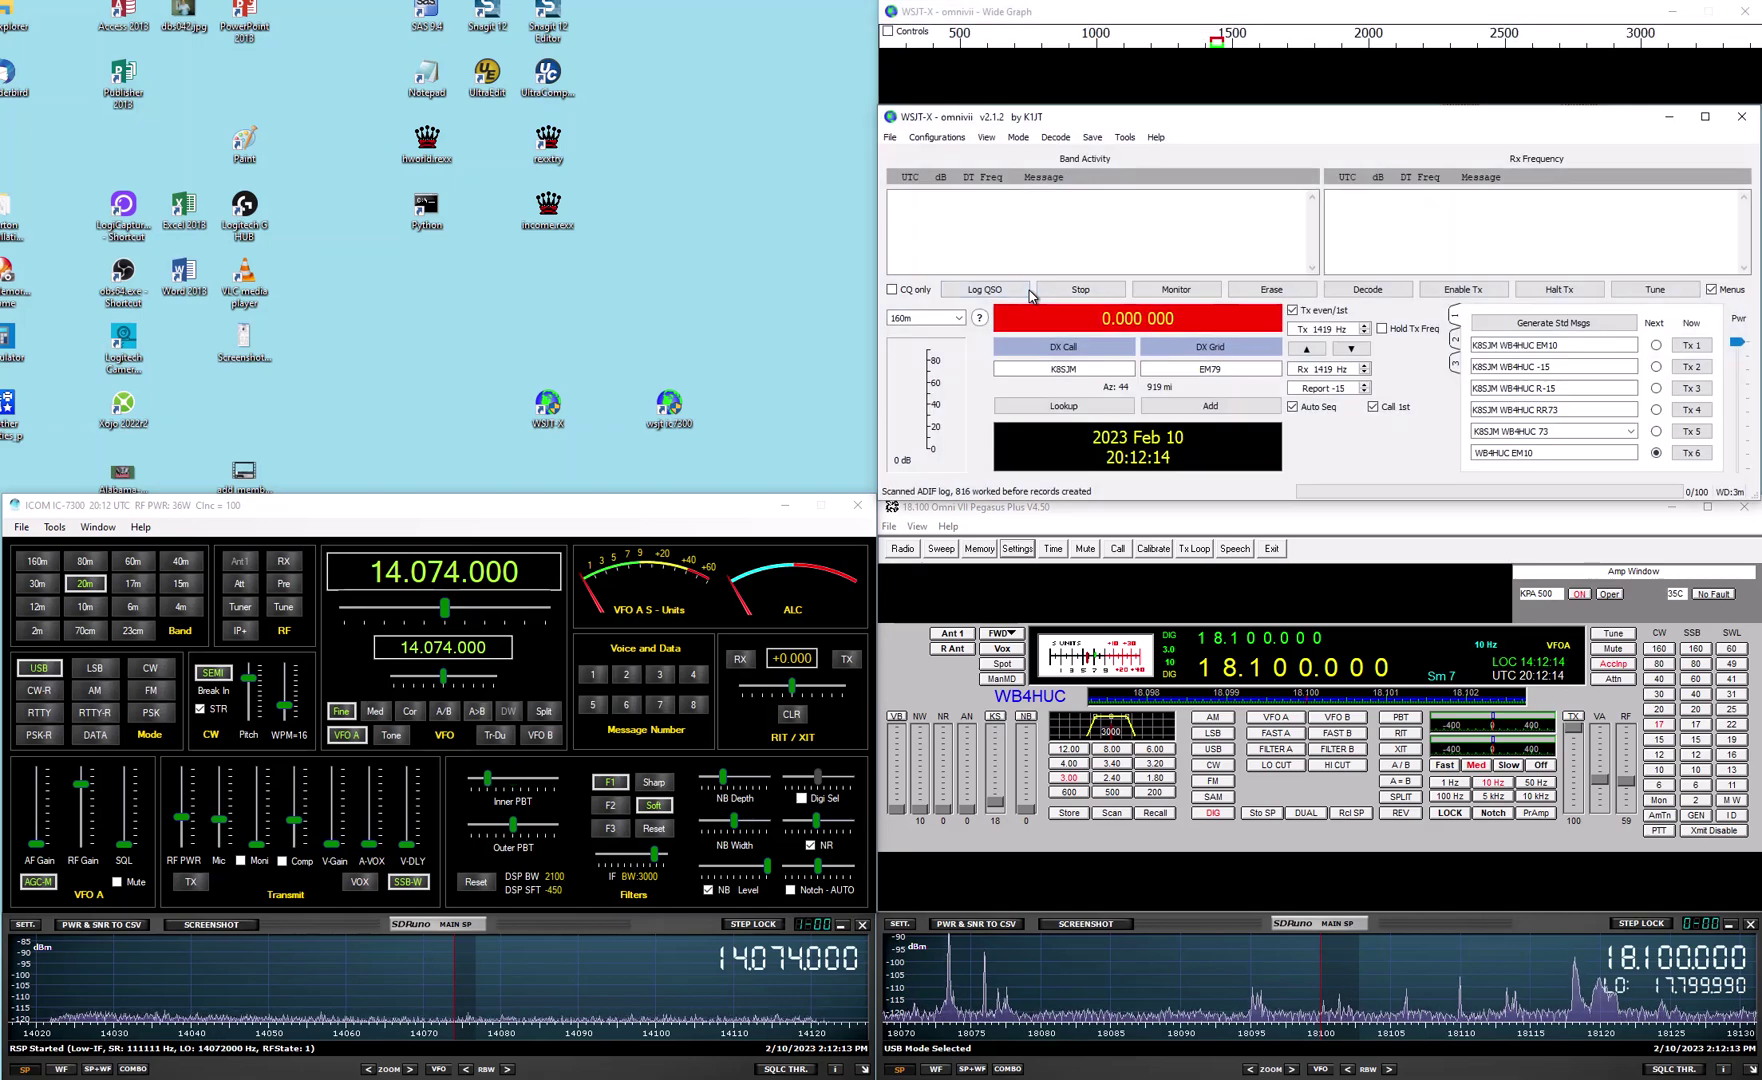
Check which log directory the IC-7300 configuration uses within the omnivii instance, and close the directory window
left_click(893, 137)
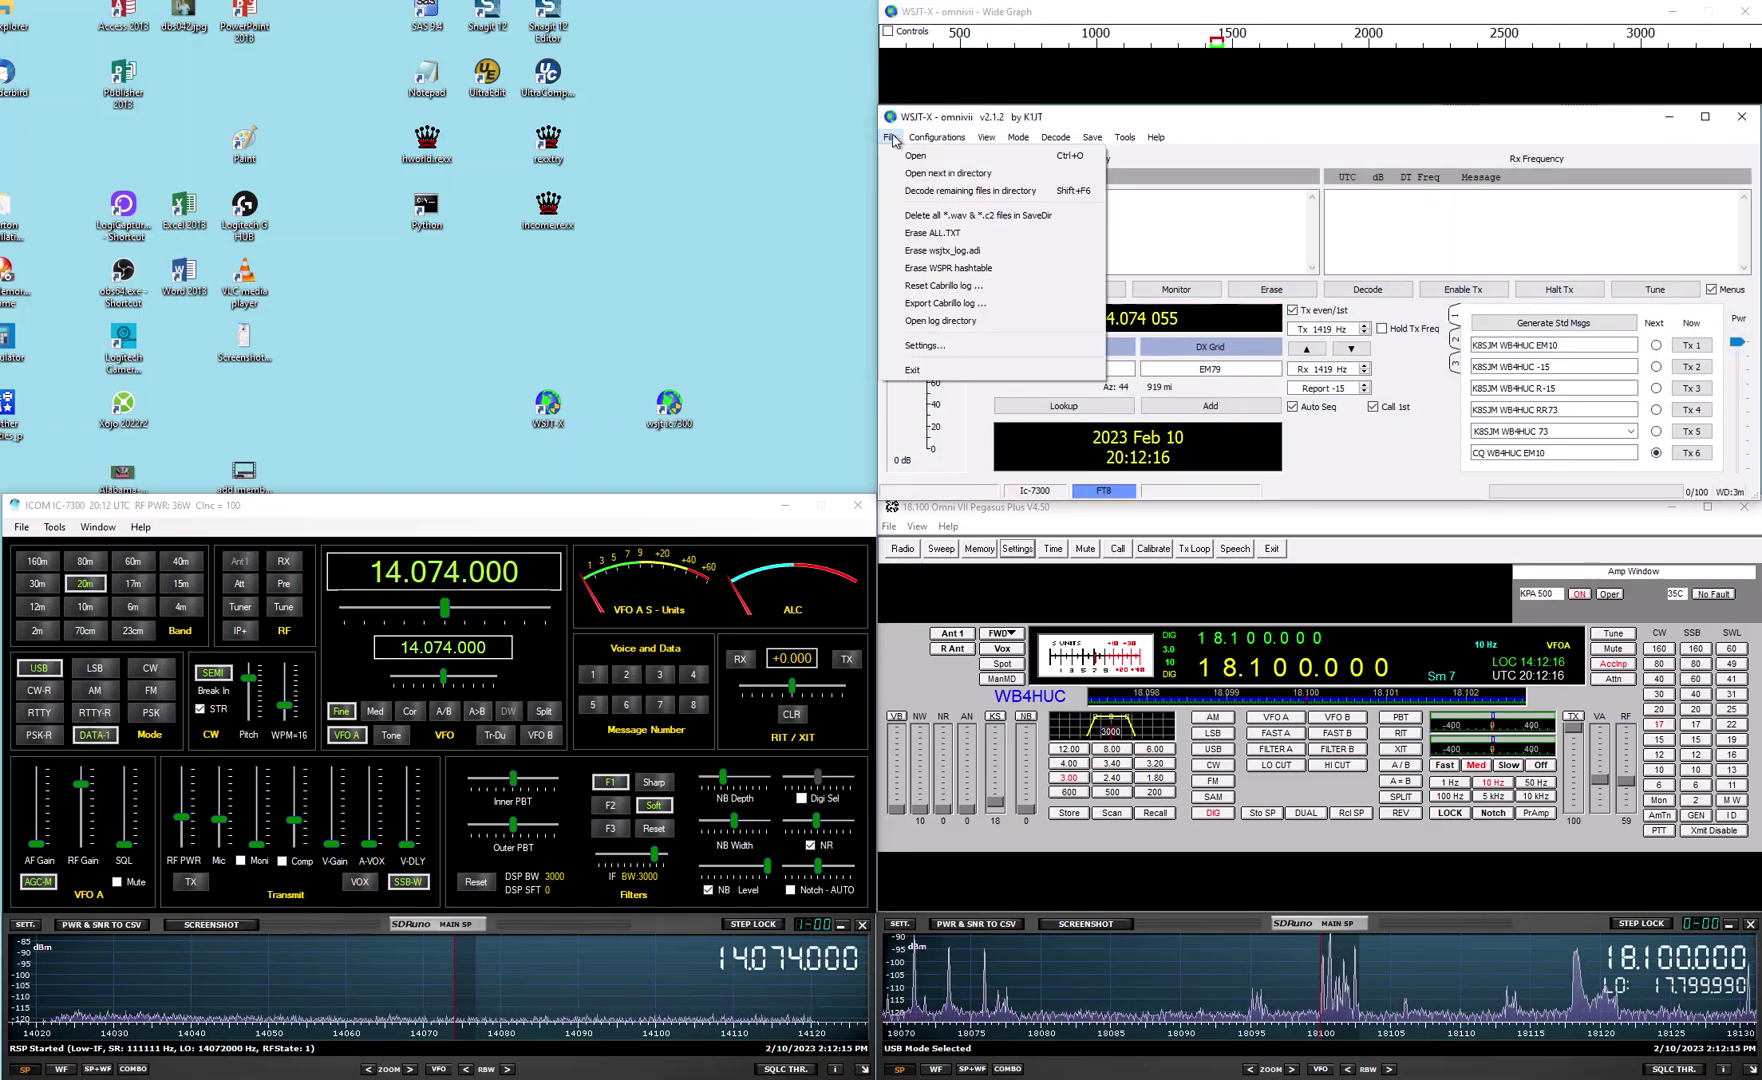
left_click(956, 321)
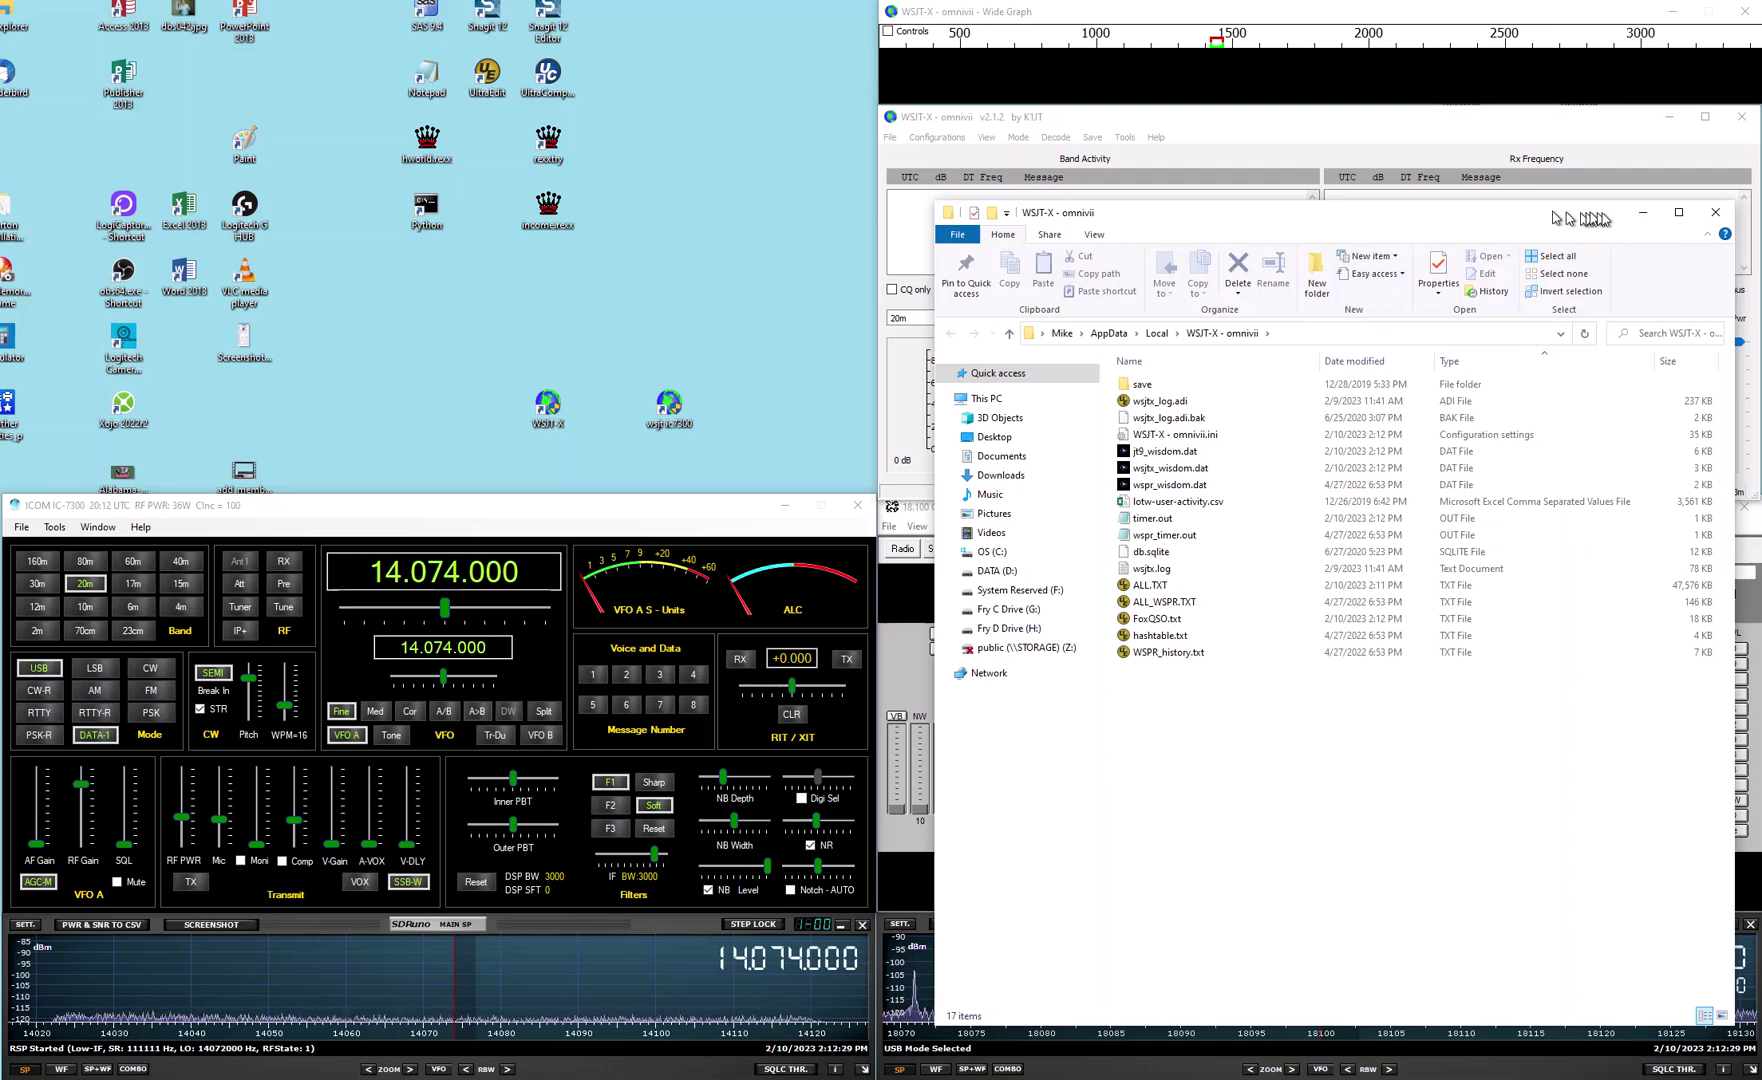
left_click(1715, 212)
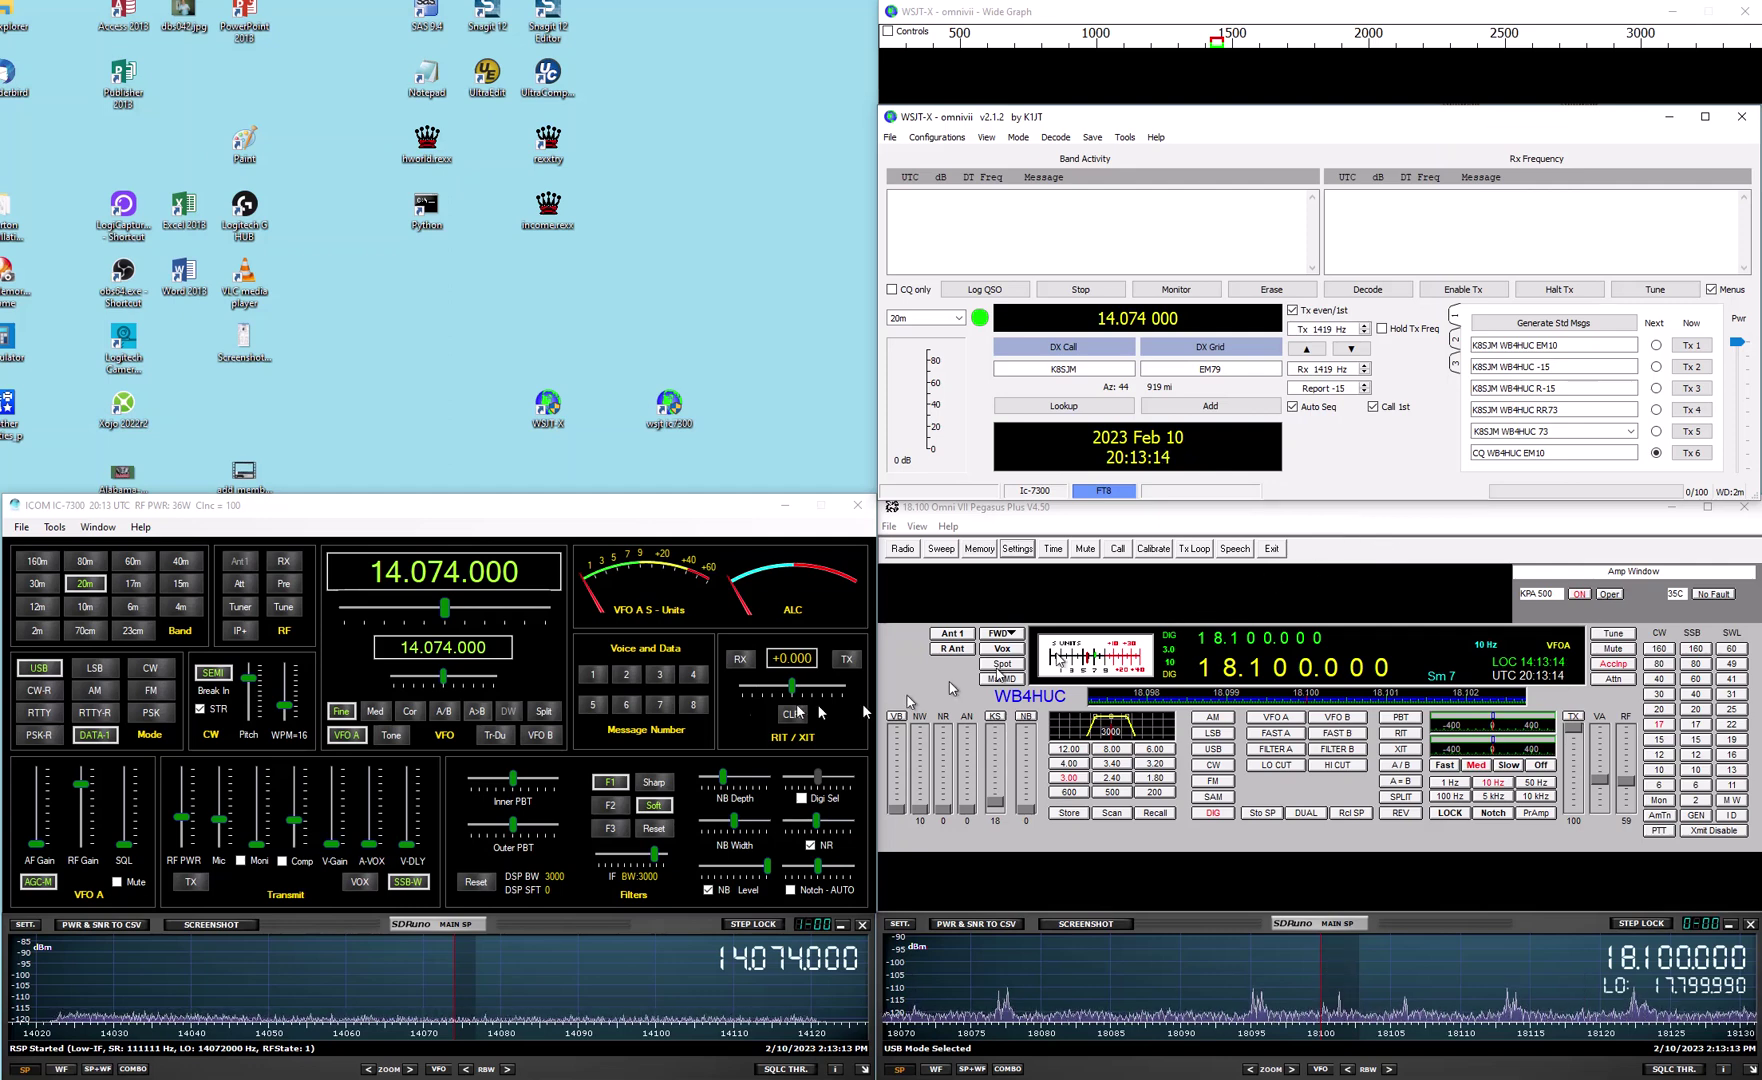
Switch to Win4IcomSuite and review its hardware settings and third-party Aux/CAT port assignments, leaving the settings without saving
left_click(447, 522)
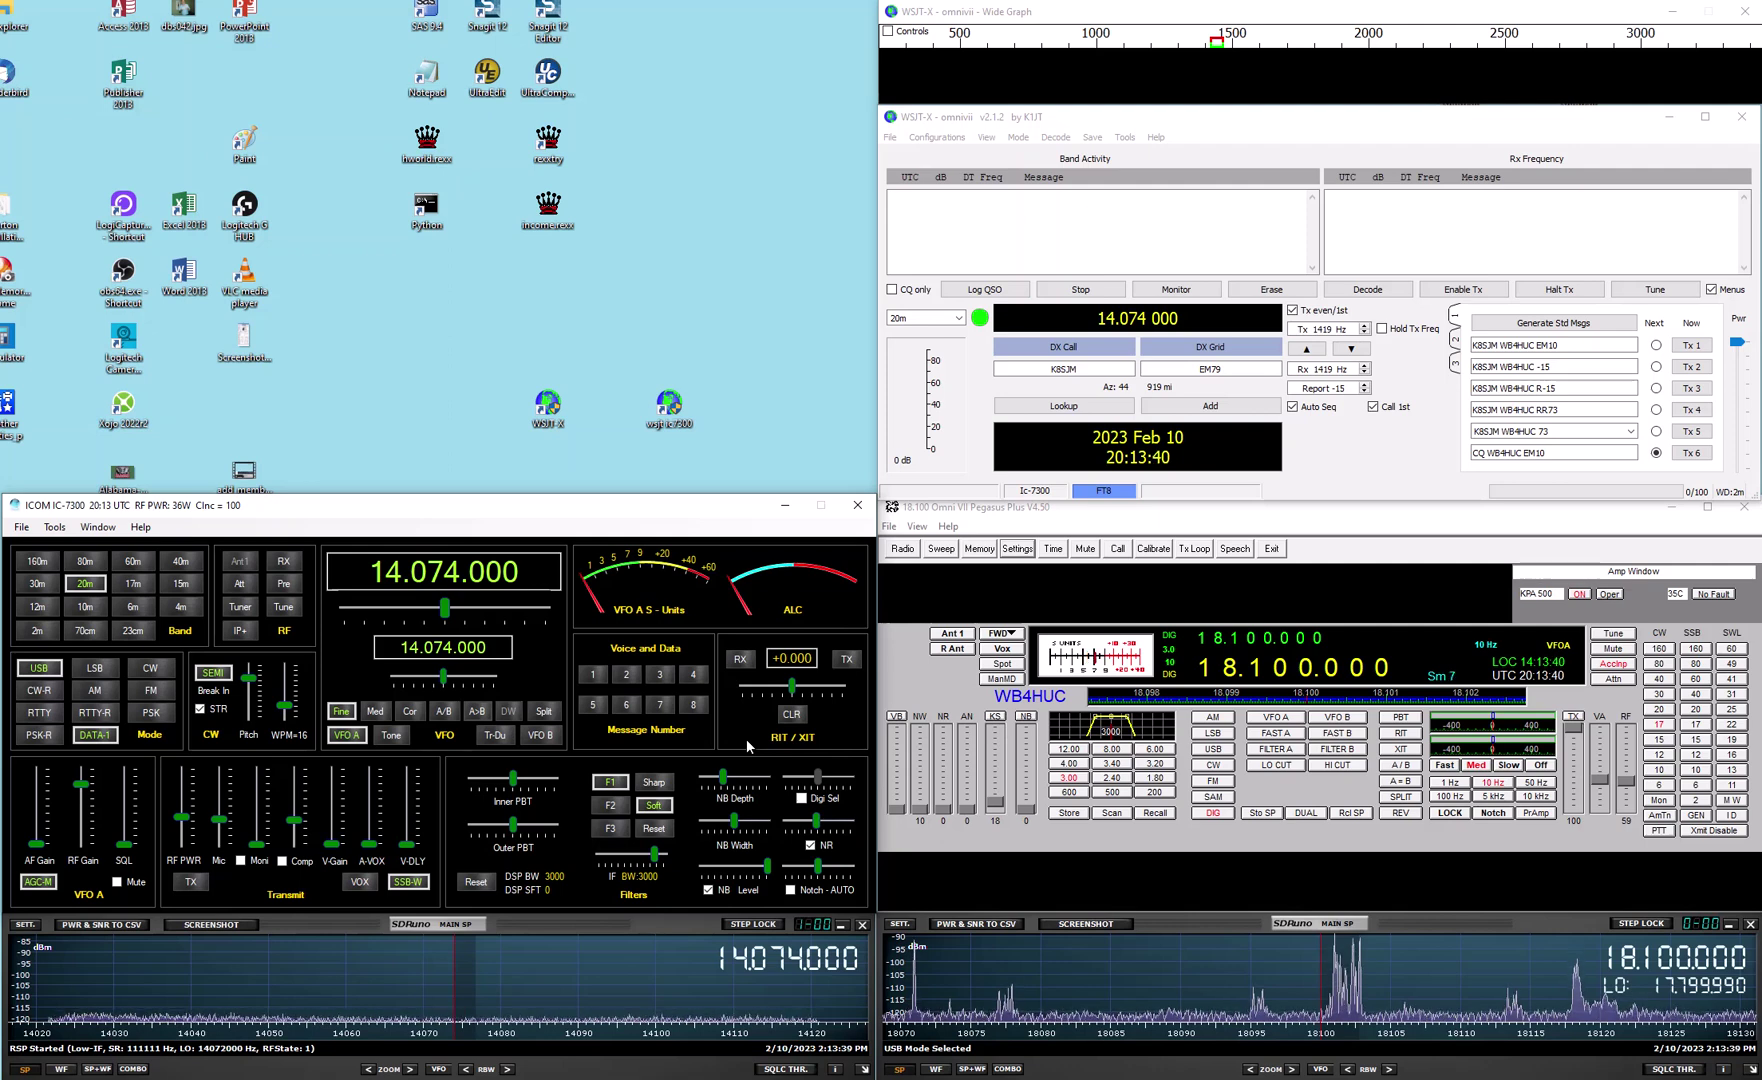
left_click(54, 528)
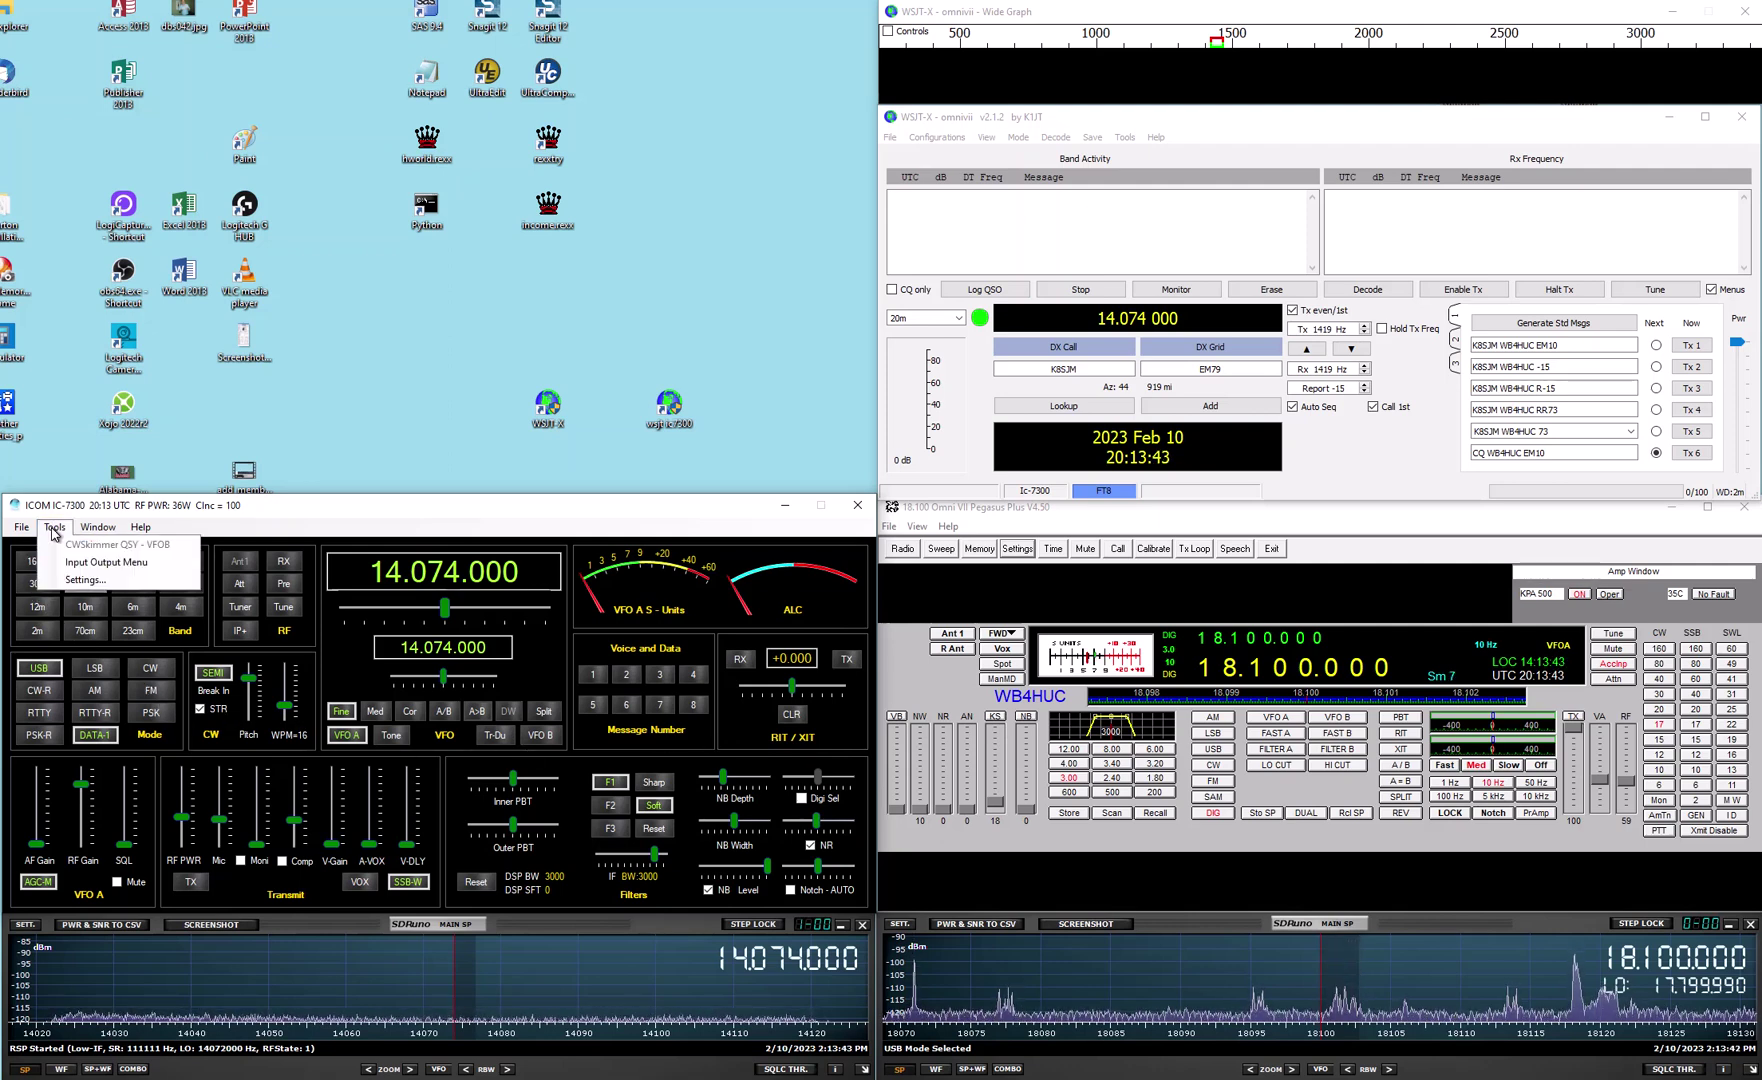
left_click(85, 579)
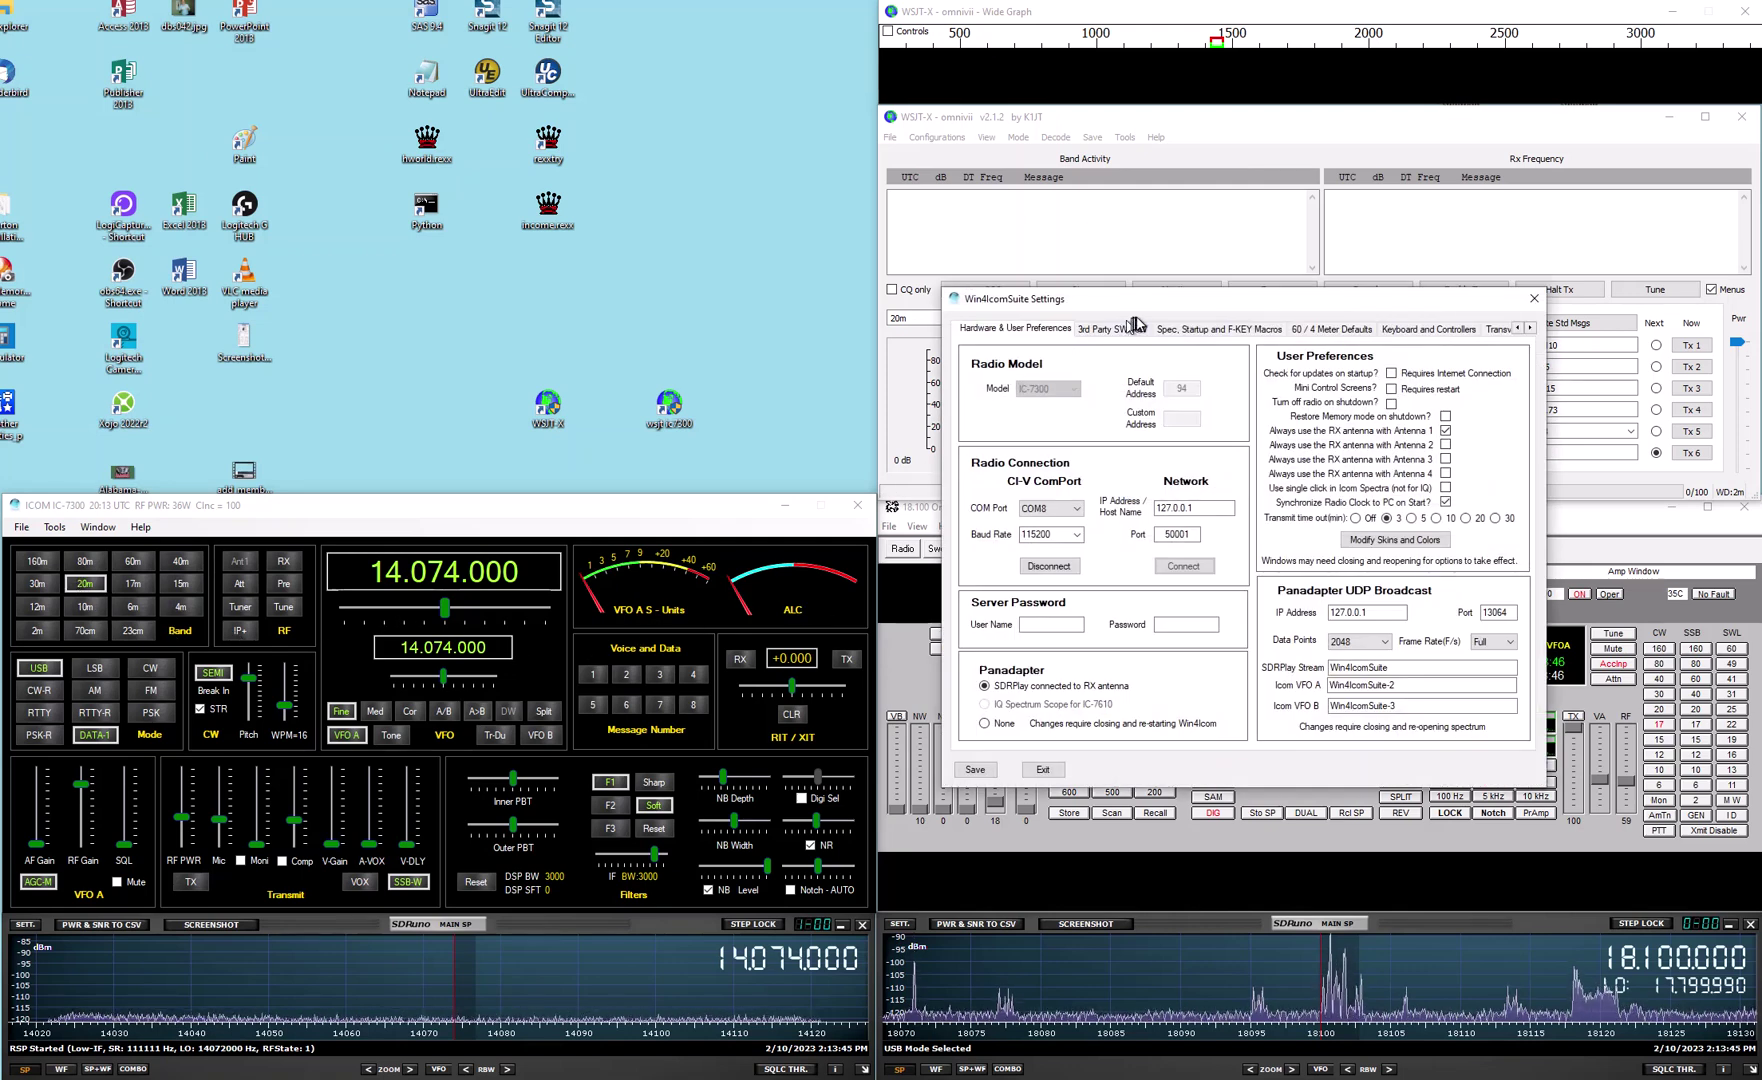
left_click(1132, 330)
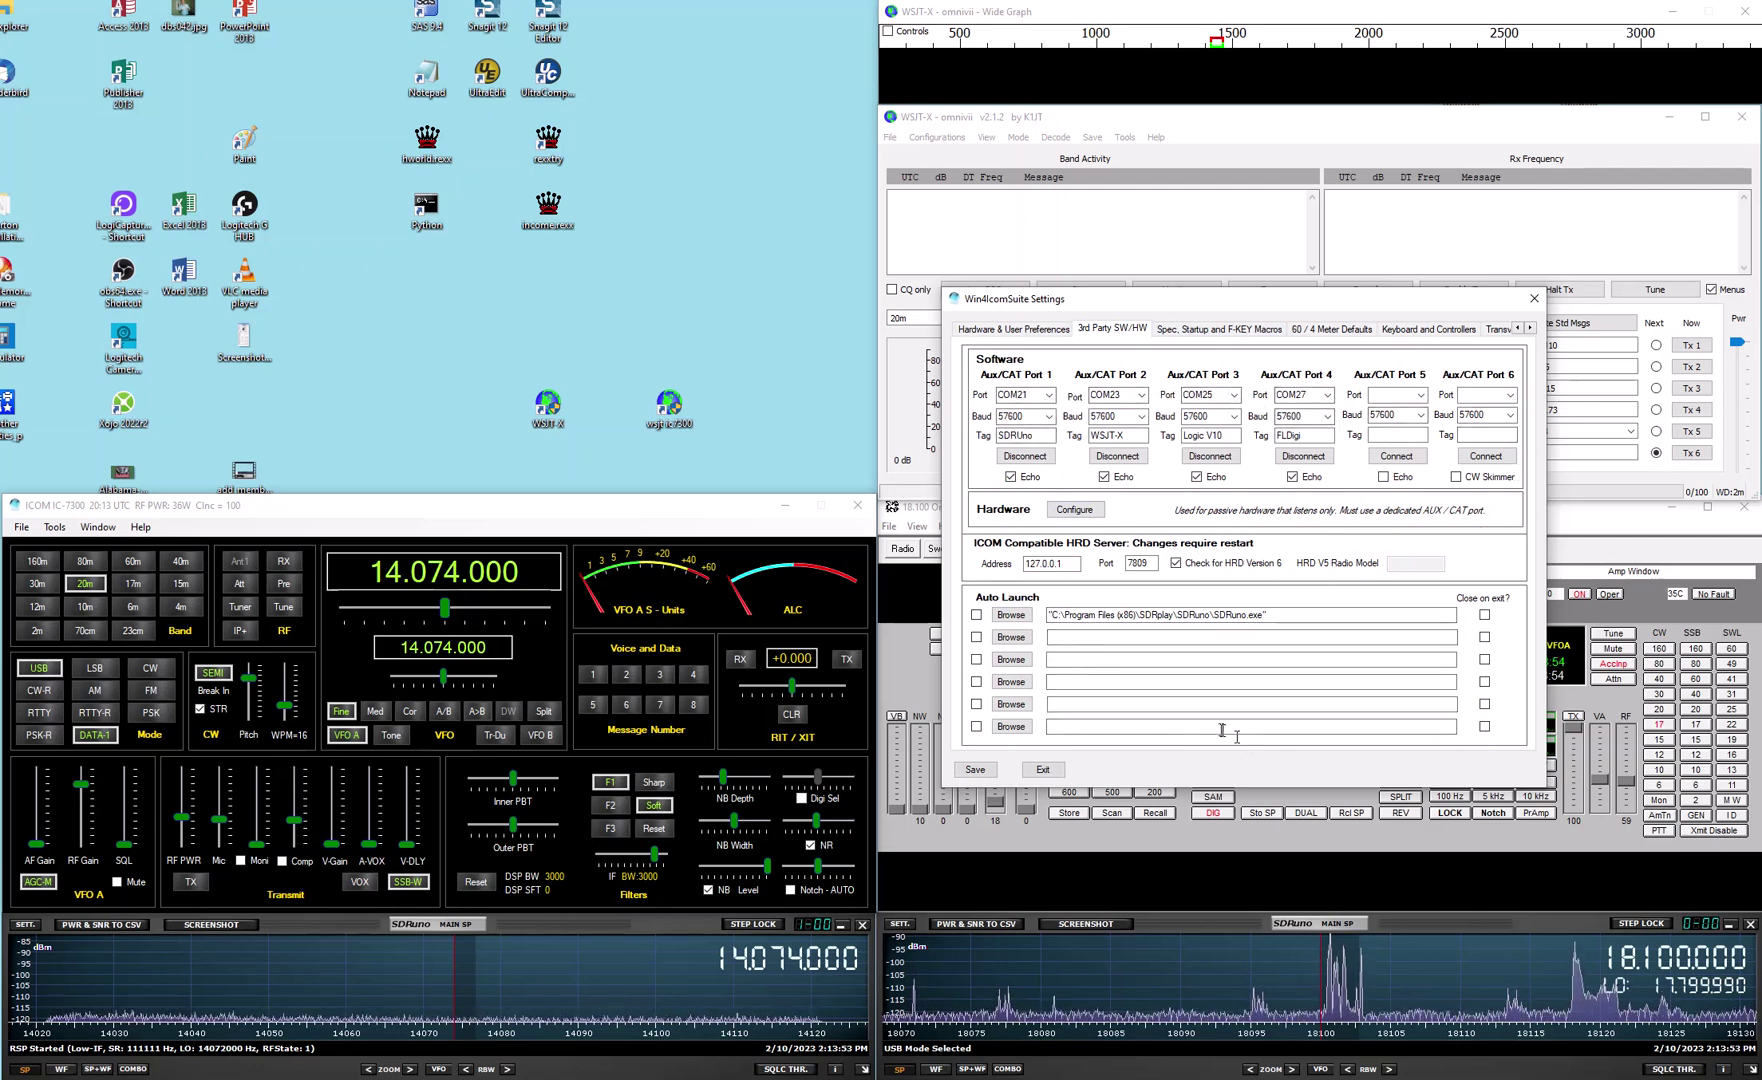
left_click(1042, 772)
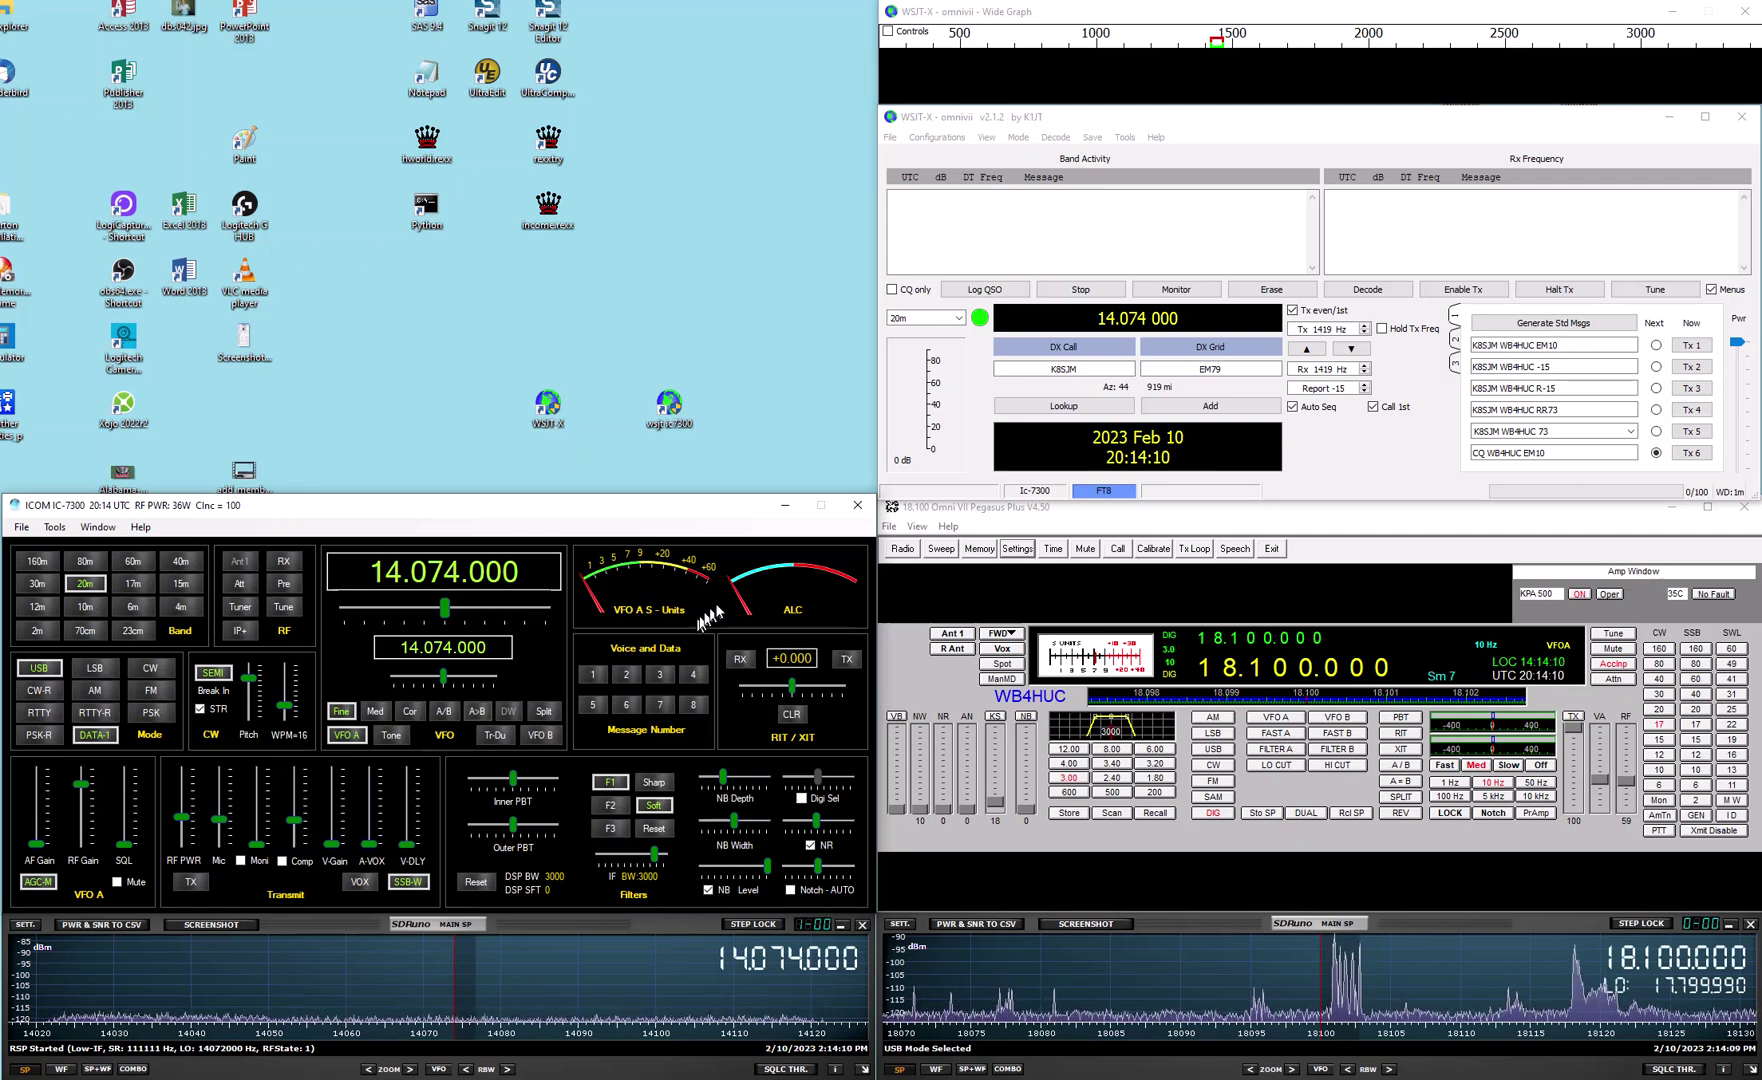
Minimize the IC-7300 and Omni VII radio control windows
left_click(785, 507)
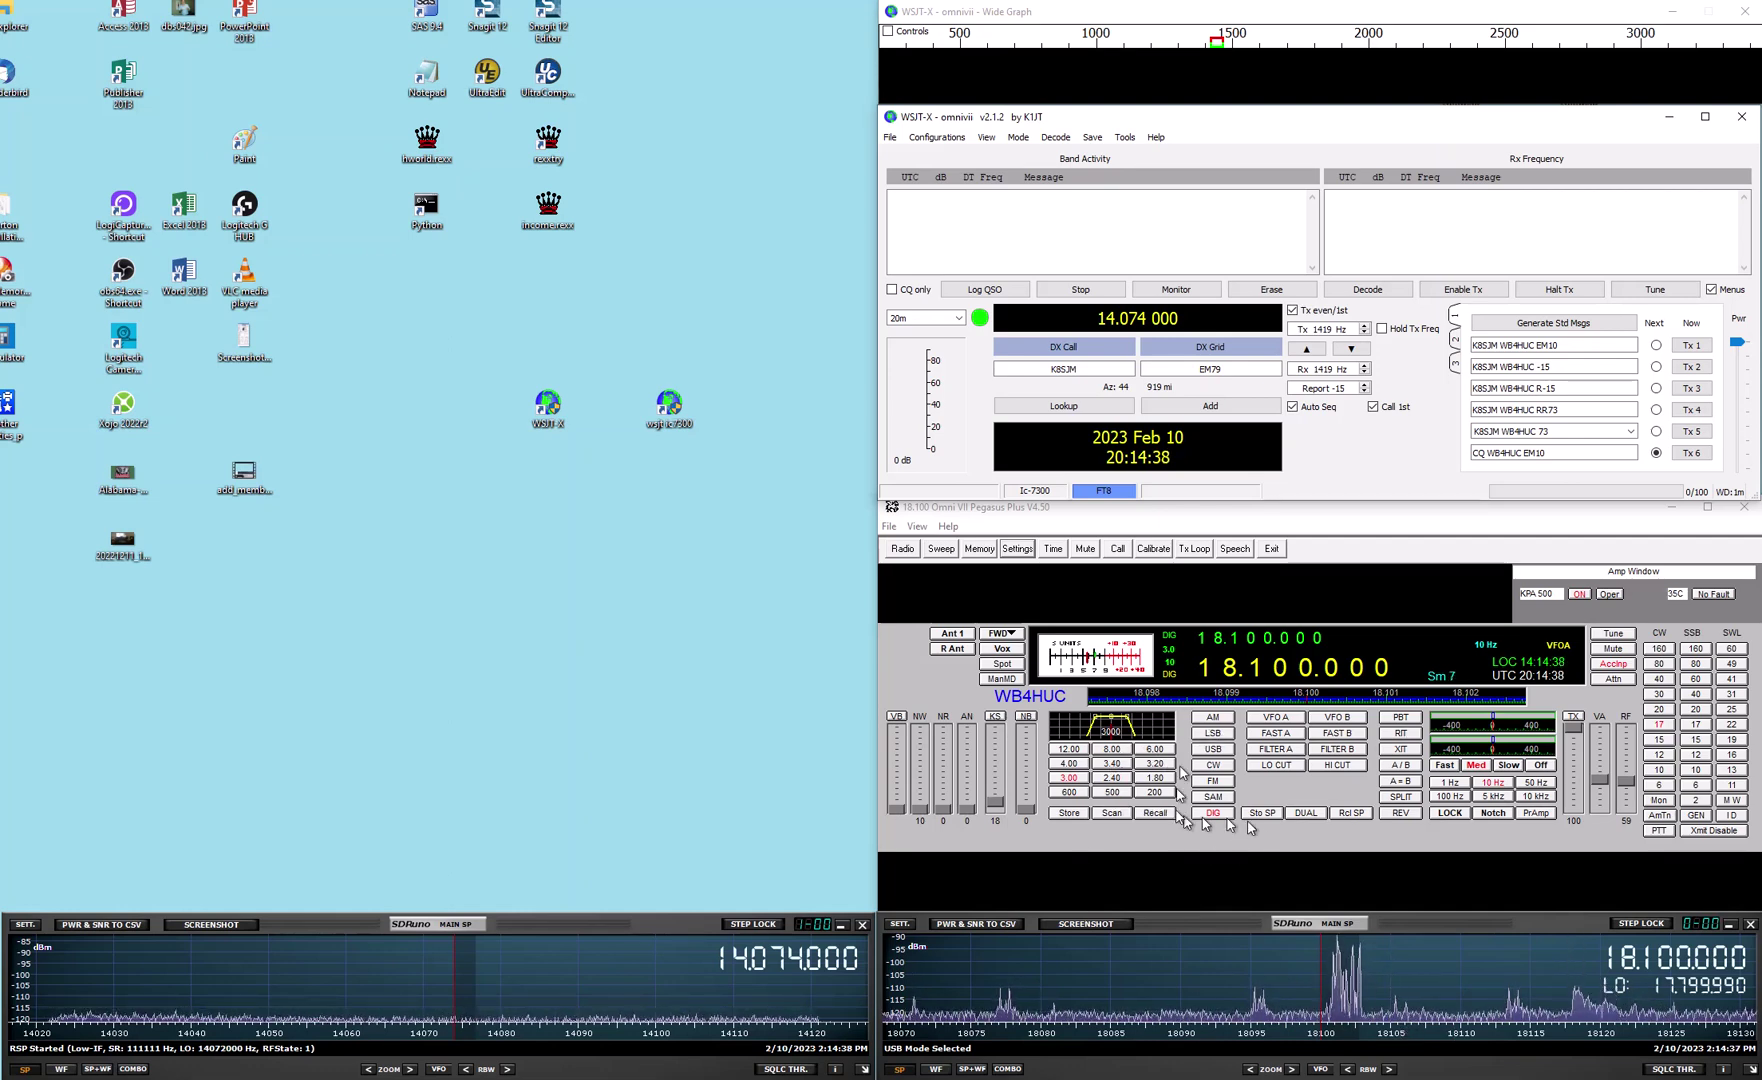
left_click(1460, 553)
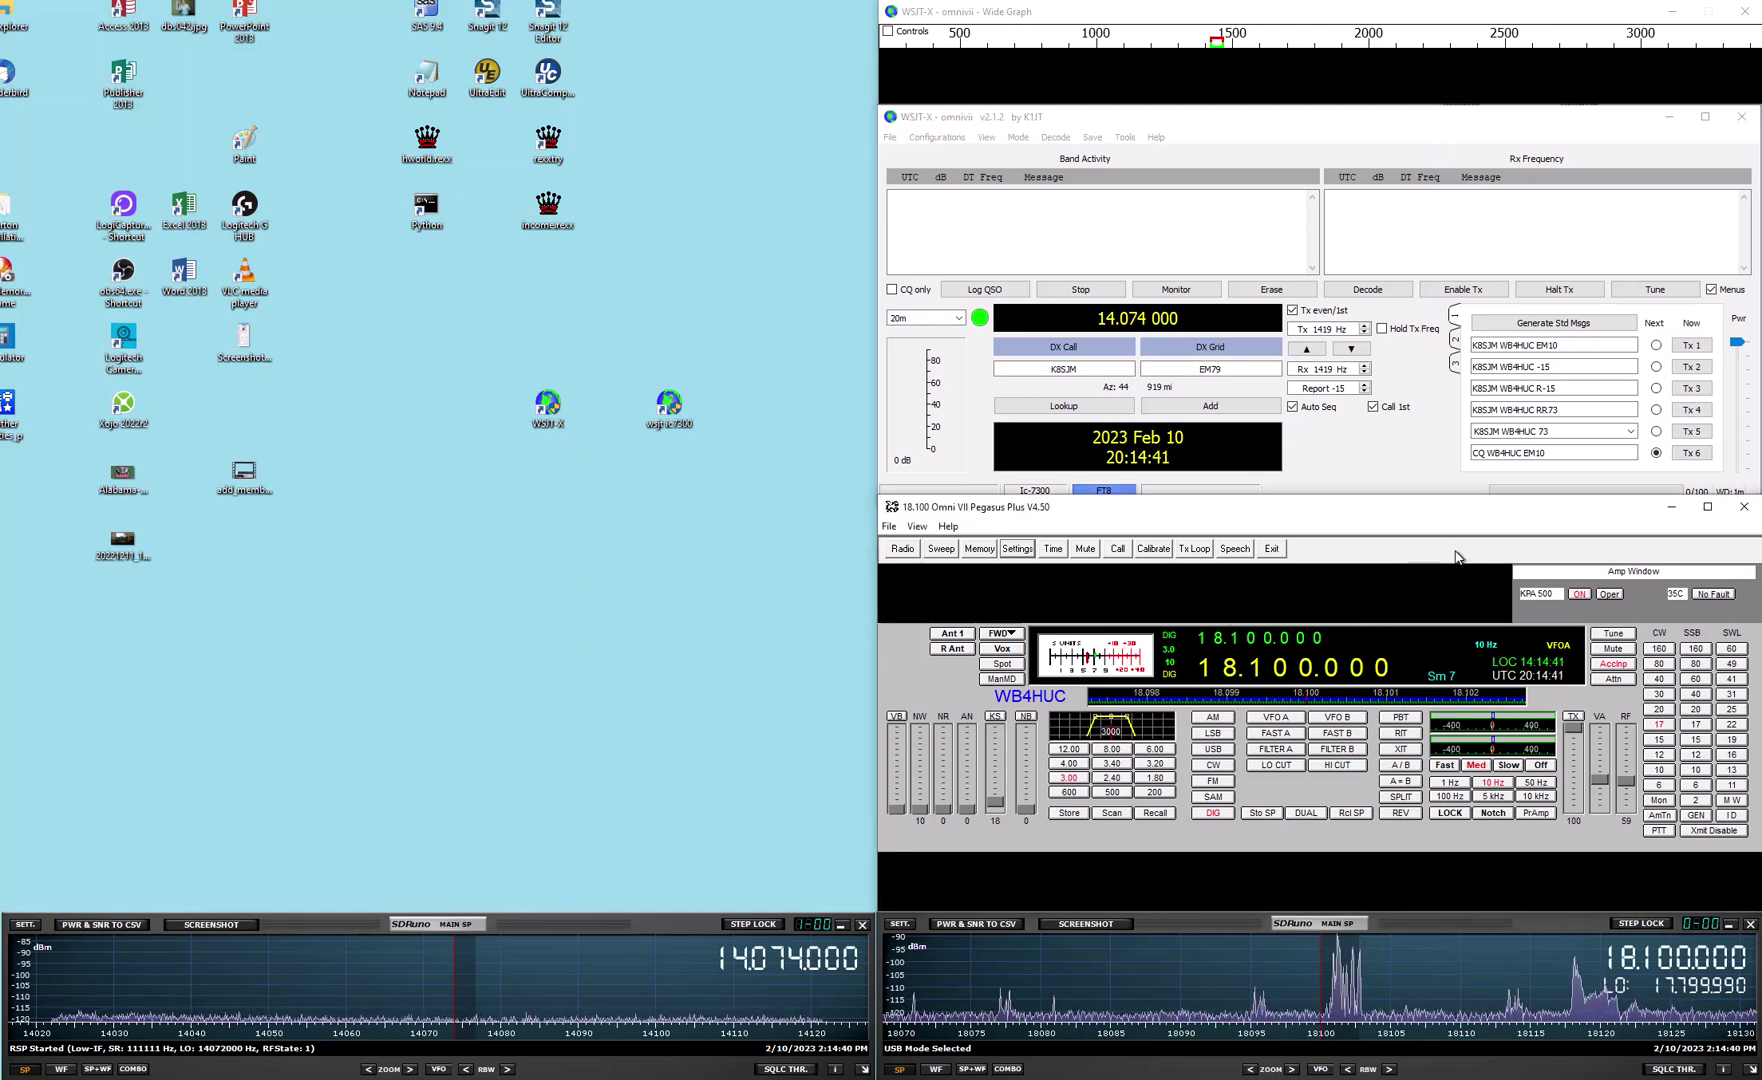
left_click(1668, 507)
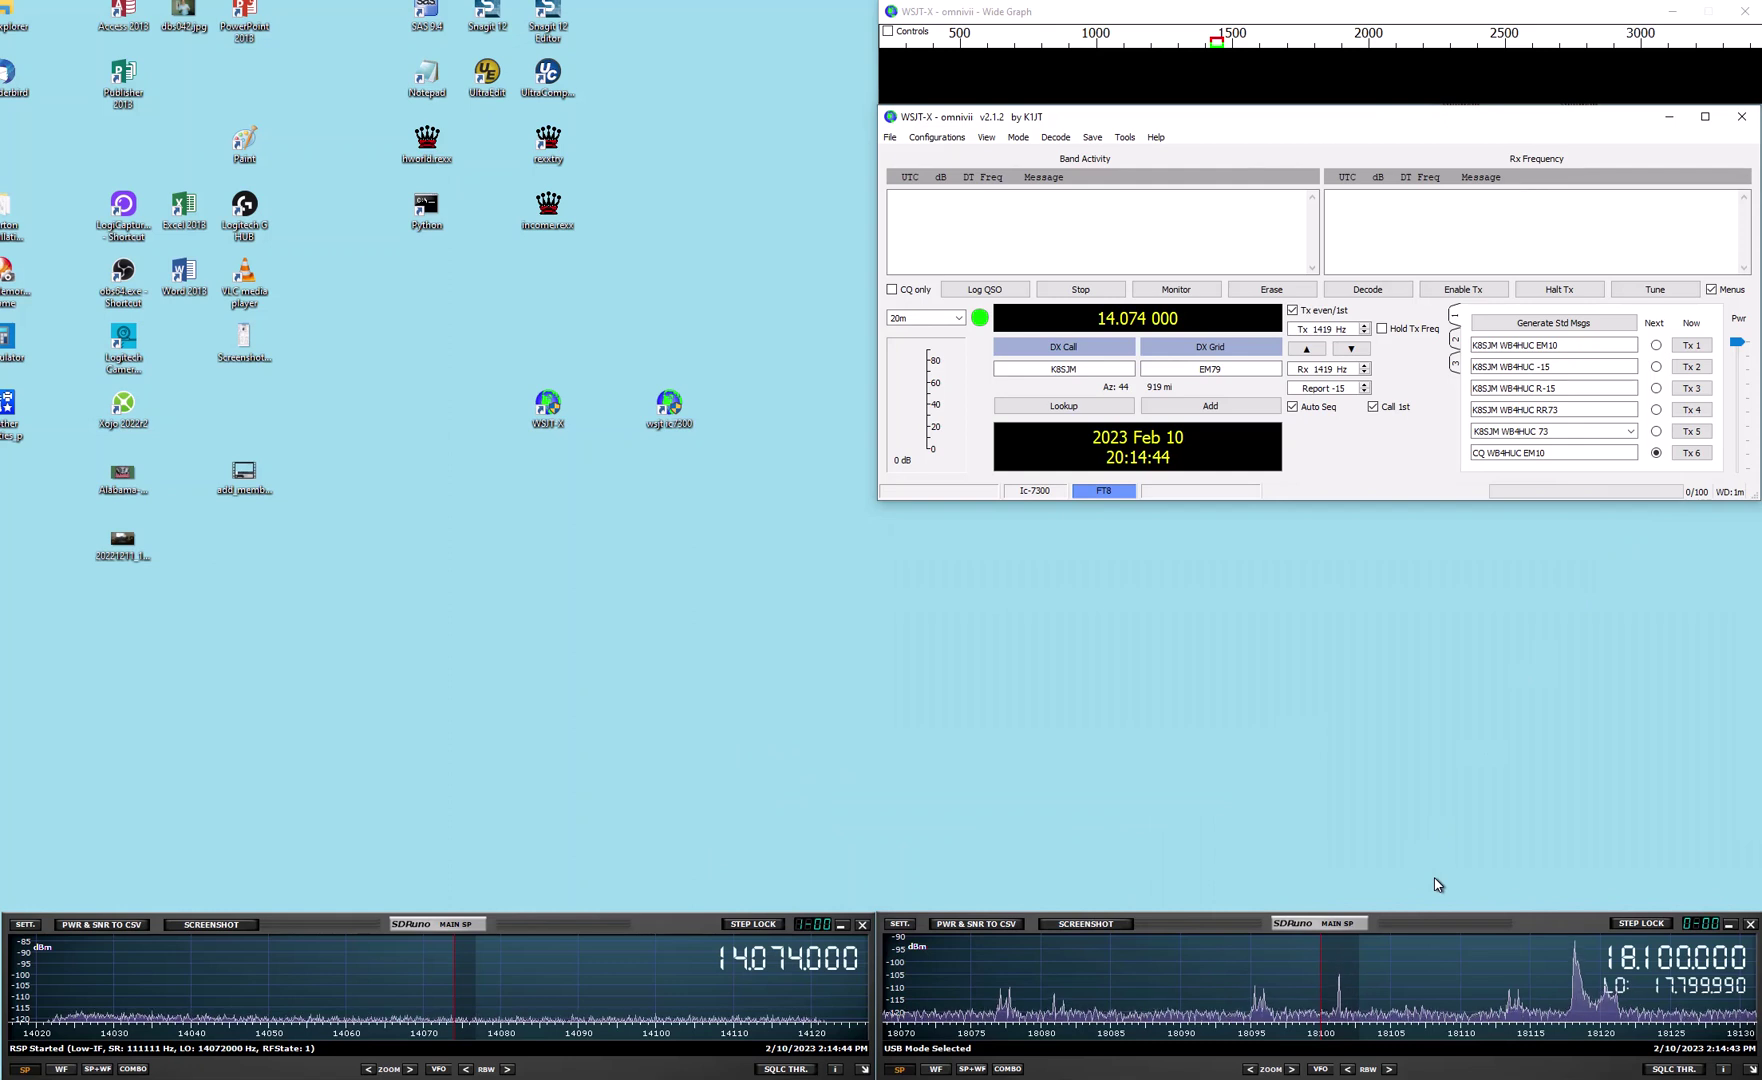